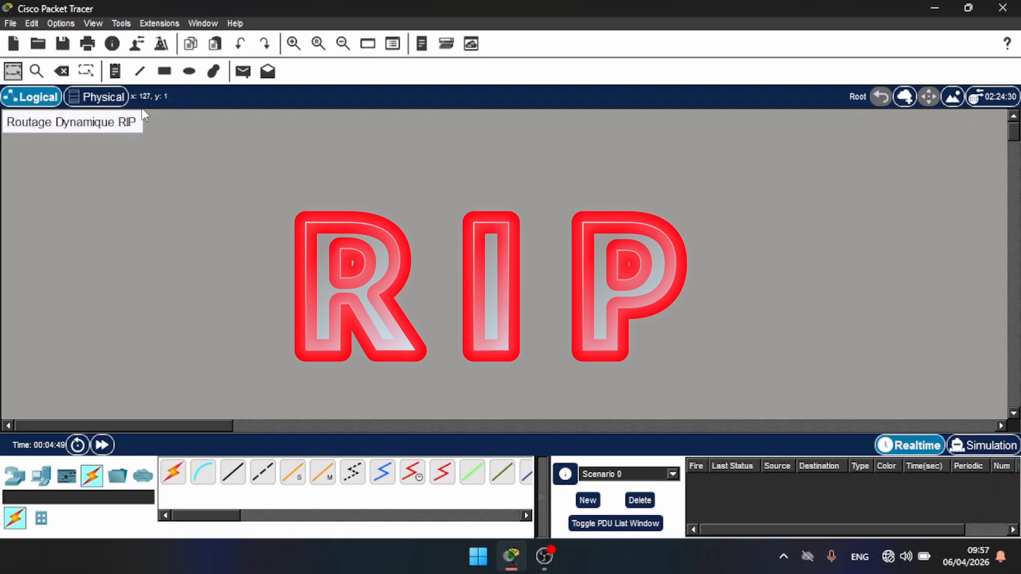
- Place four 2911 routers in a row across the upper part of the logical workspace
click(15, 475)
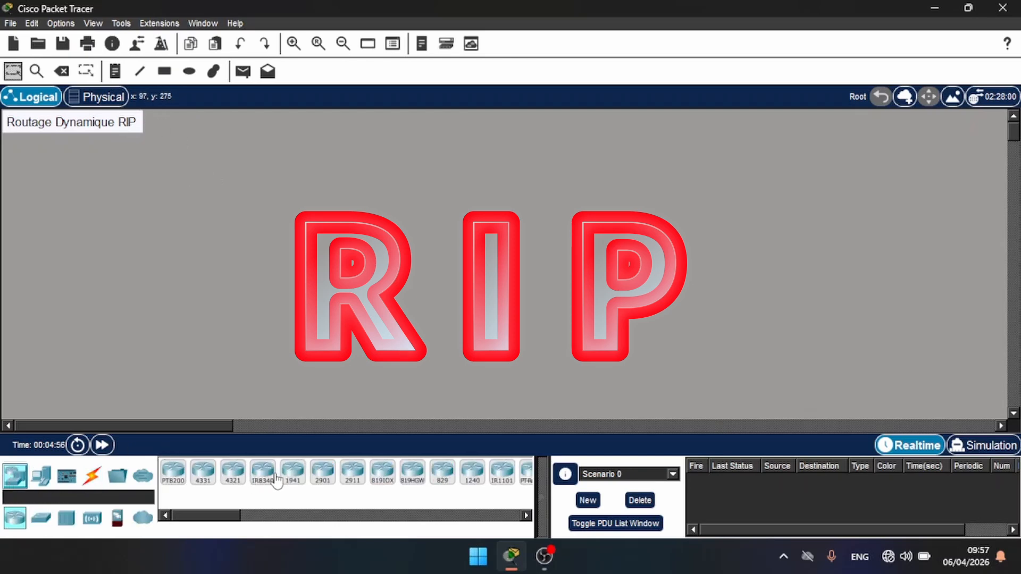
click(354, 472)
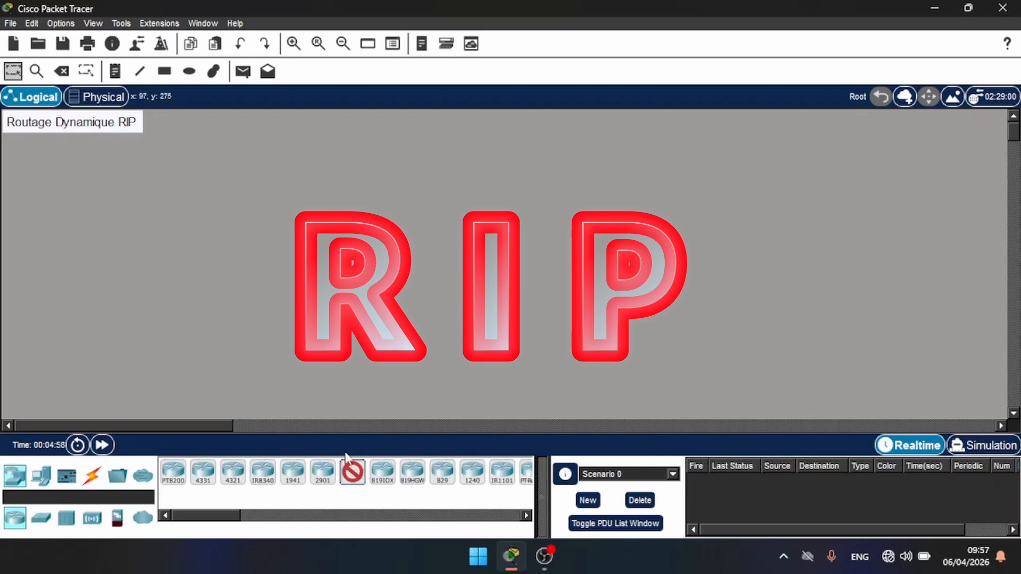
click(165, 130)
click(340, 141)
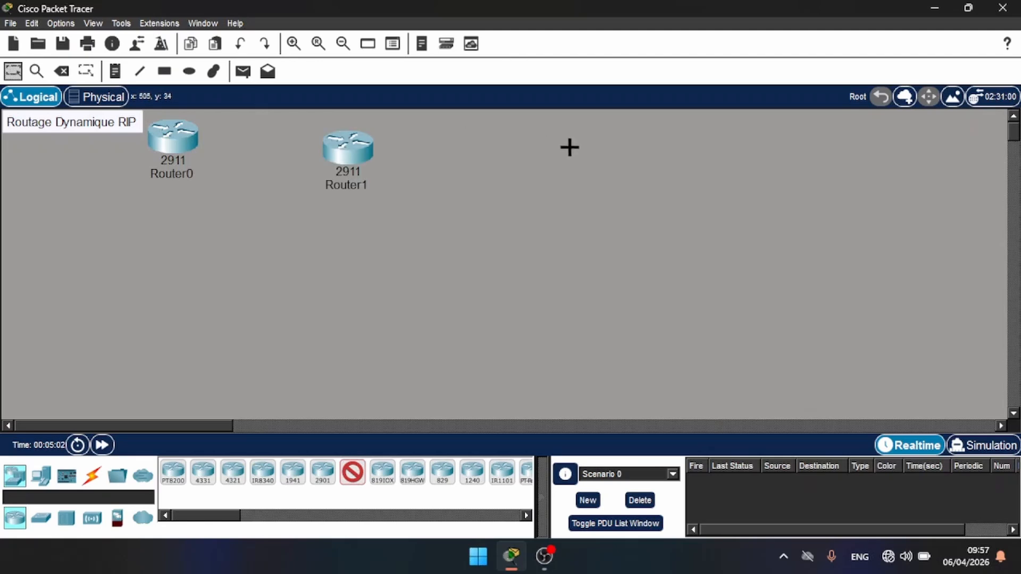
click(569, 147)
click(831, 157)
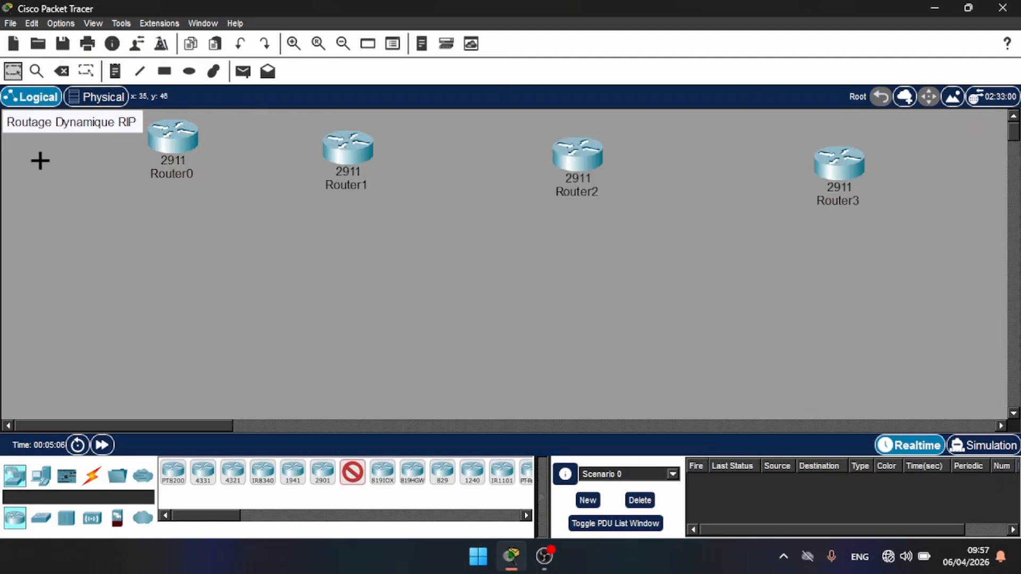
- Place four 2960 switches in a row, one below each router
click(41, 519)
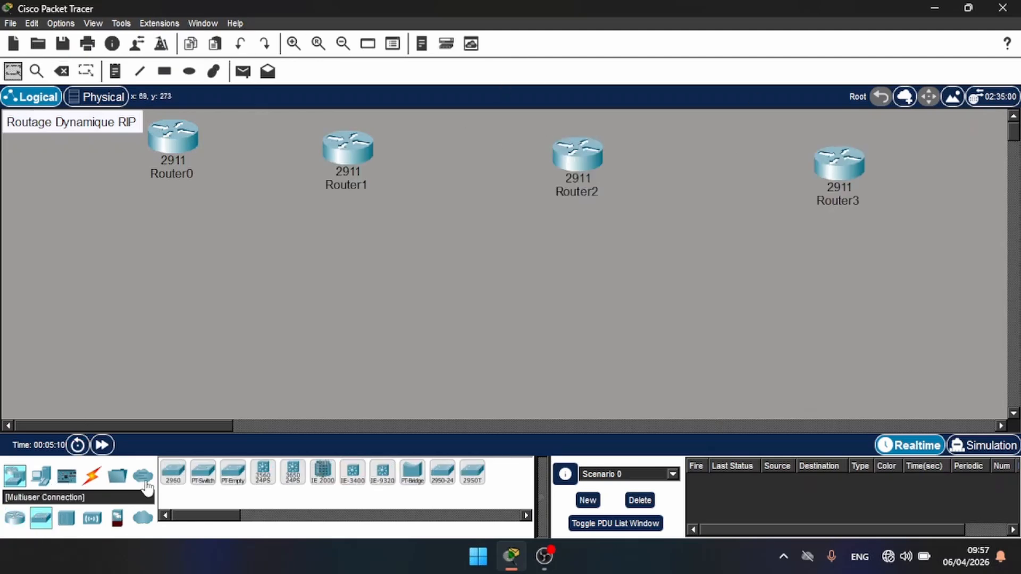
click(173, 472)
click(169, 260)
click(348, 251)
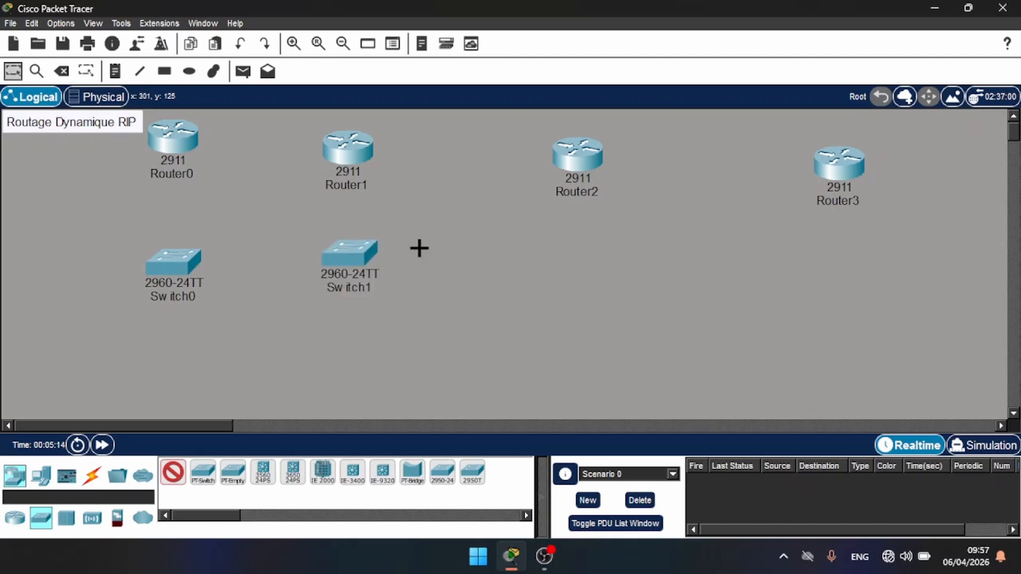
click(589, 248)
click(847, 248)
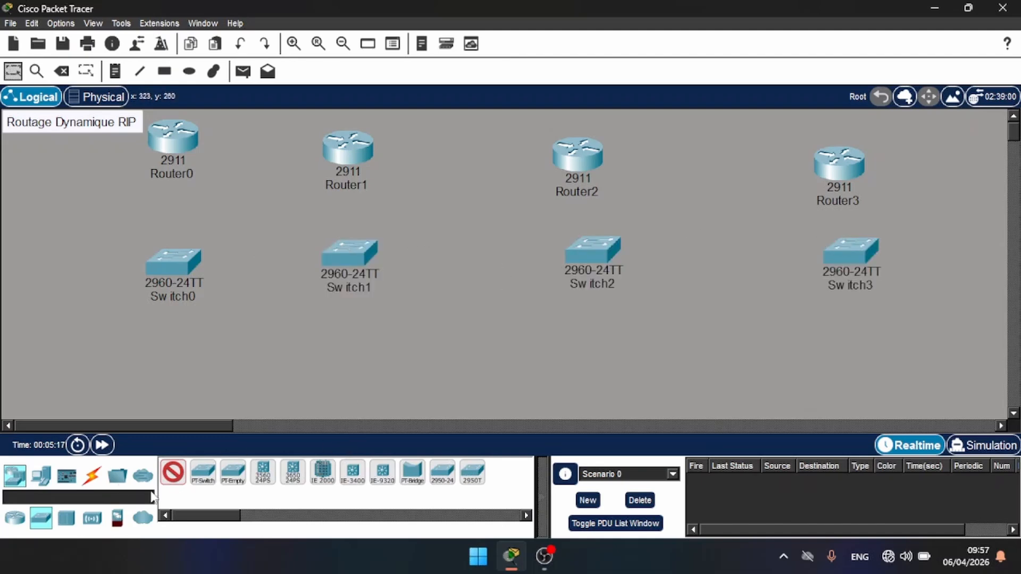
- Place four PCs in a row, one below each switch
click(41, 474)
click(174, 475)
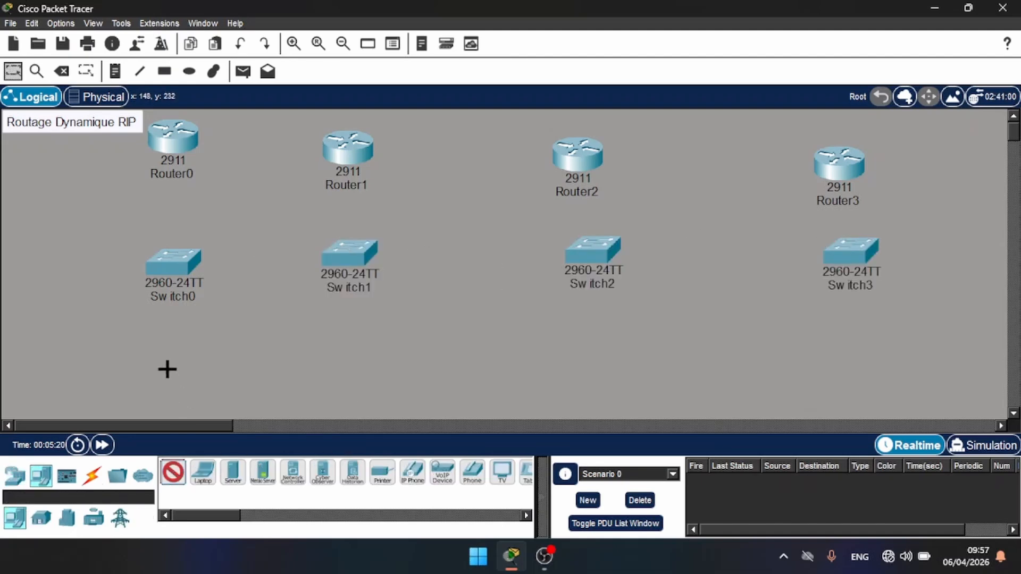
click(172, 372)
click(357, 366)
click(569, 360)
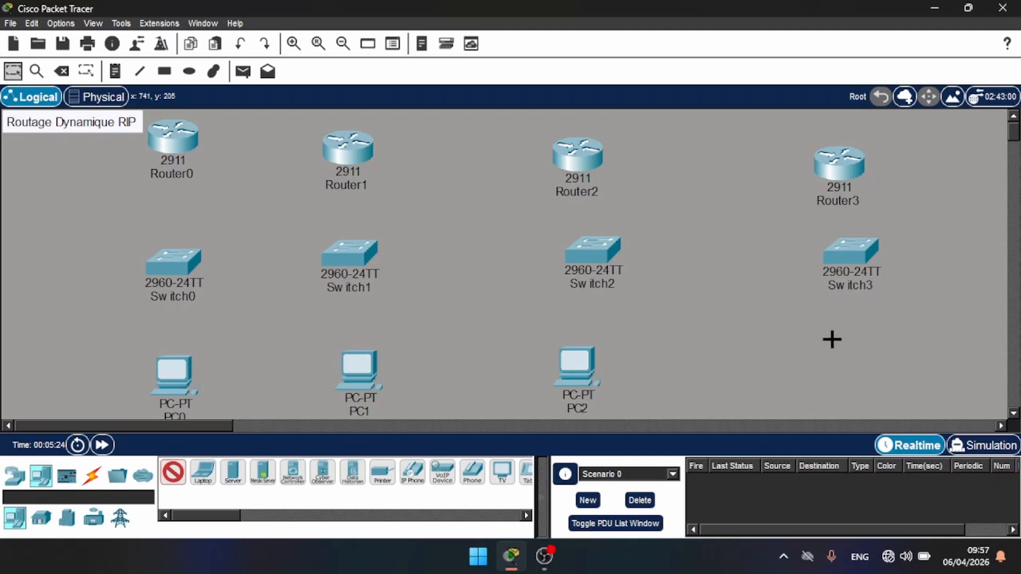
click(831, 339)
- Rearrange the routers, switches and PCs into four evenly spaced, vertically aligned columns
click(13, 70)
drag(186, 139, 193, 135)
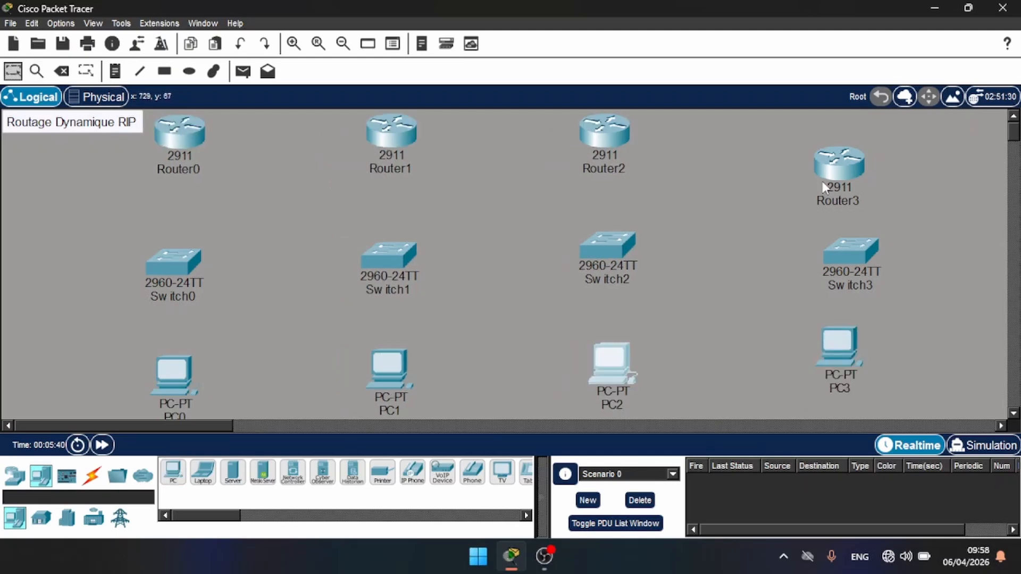
drag(835, 160, 852, 124)
drag(850, 253, 858, 242)
drag(826, 349, 846, 358)
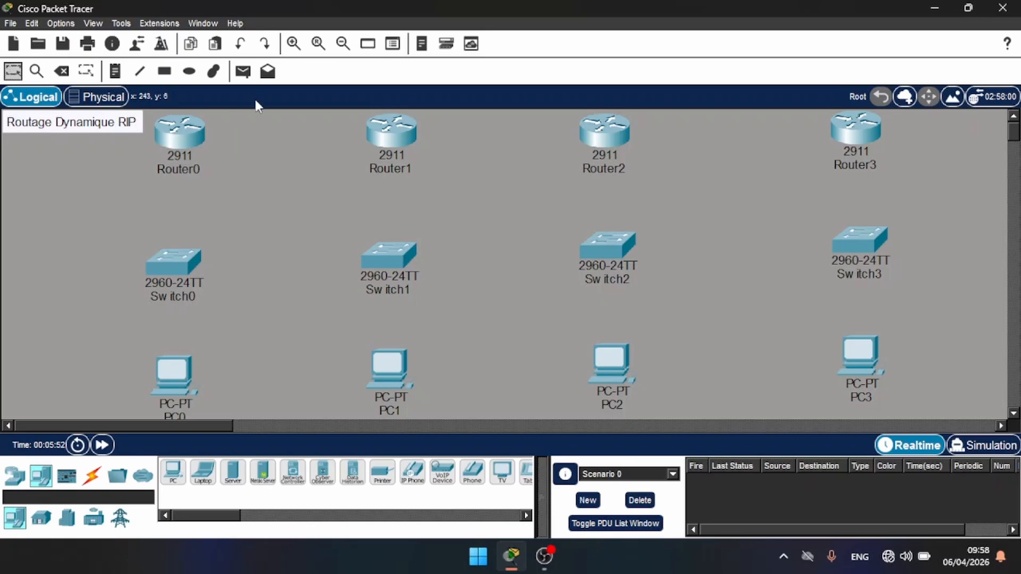
- Use copper straight-through cables to connect Router0 Gig0/0 to Switch0 Gig0/1 and Switch0 Fa0/1 to PC0 Fa0
click(92, 476)
click(232, 471)
click(180, 141)
click(223, 182)
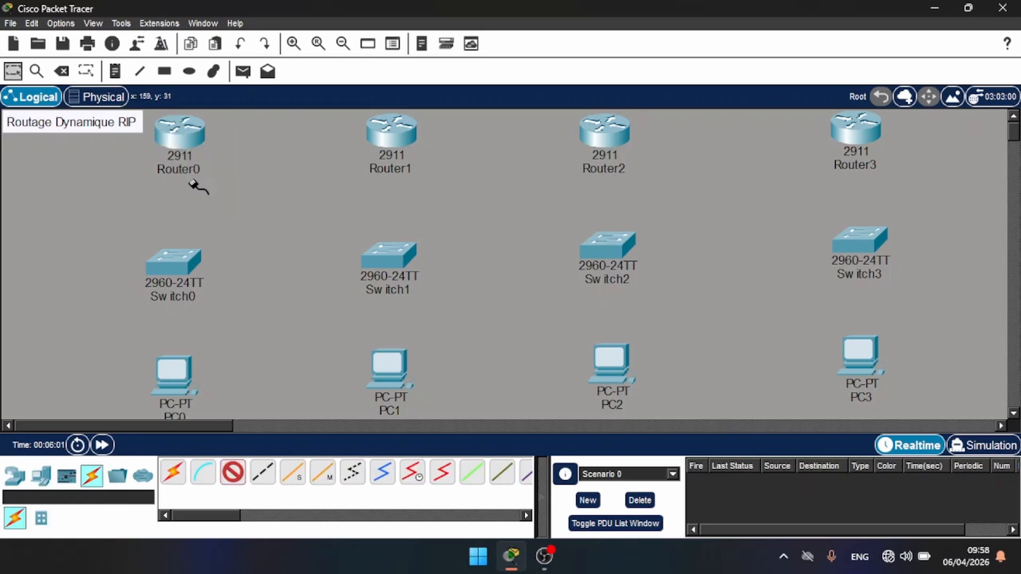
click(178, 269)
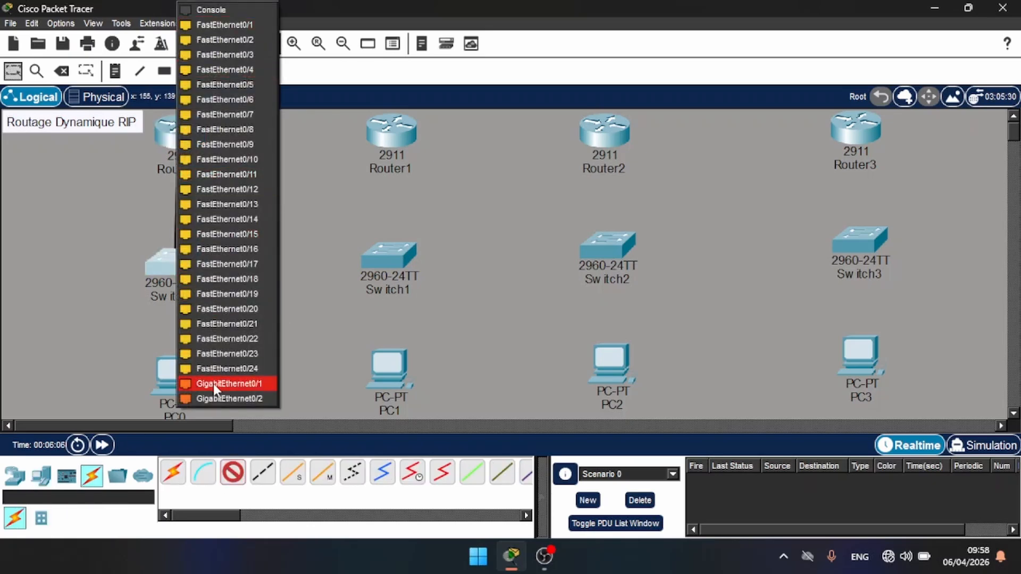
click(224, 383)
click(184, 263)
click(229, 25)
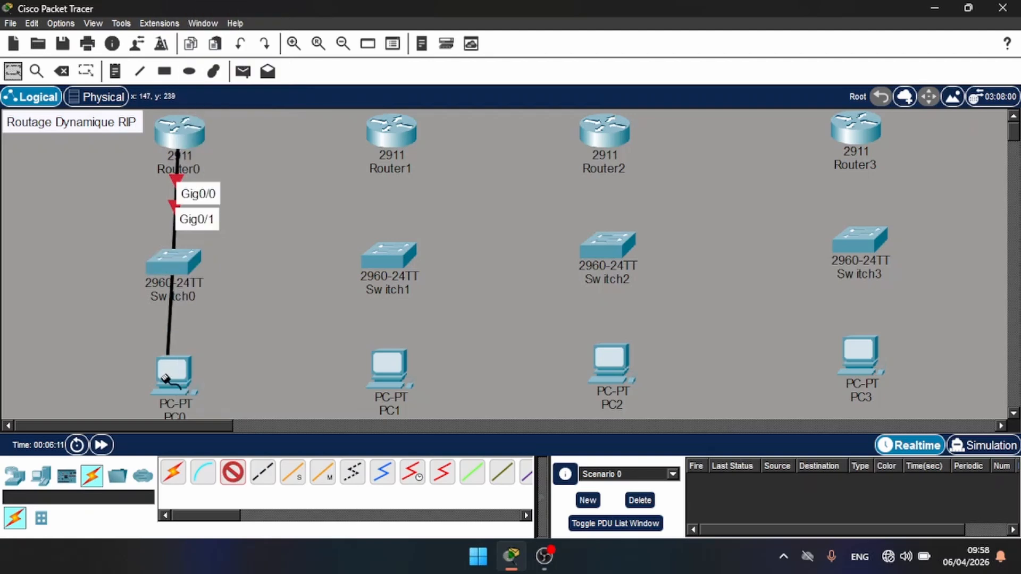
click(171, 370)
click(205, 429)
- Use copper straight-through cables to connect PC1 Fa0 to Switch1 Fa0/1 and Switch1 Gig0/1 to Router1 Gig0/0
click(391, 366)
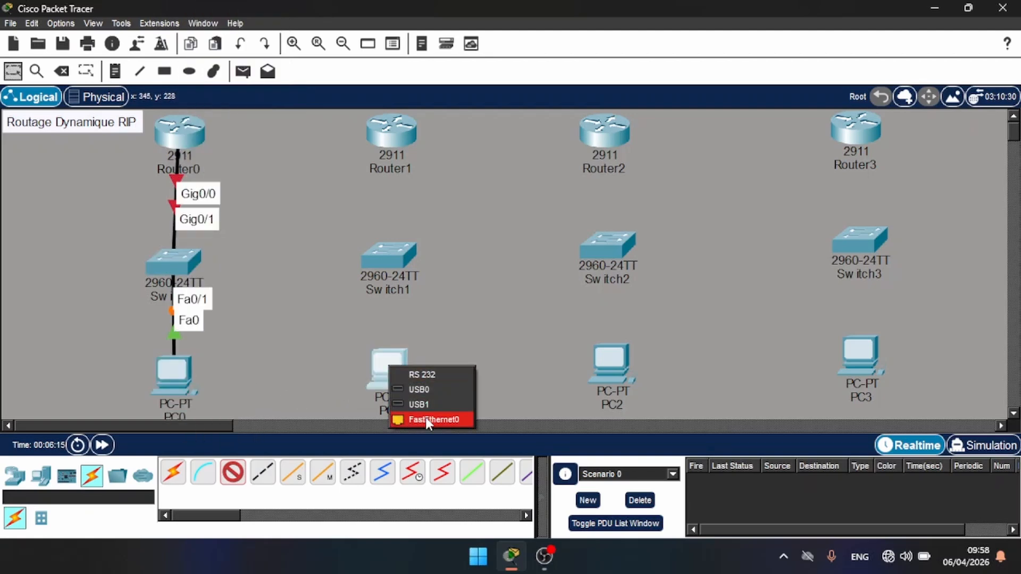
click(431, 419)
click(394, 258)
click(445, 26)
click(394, 258)
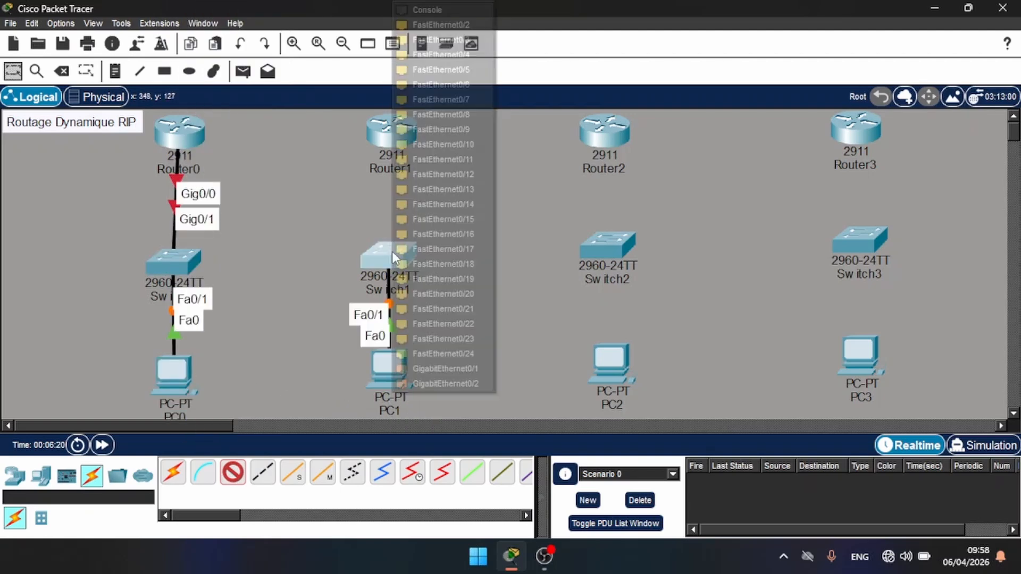
click(445, 368)
click(398, 127)
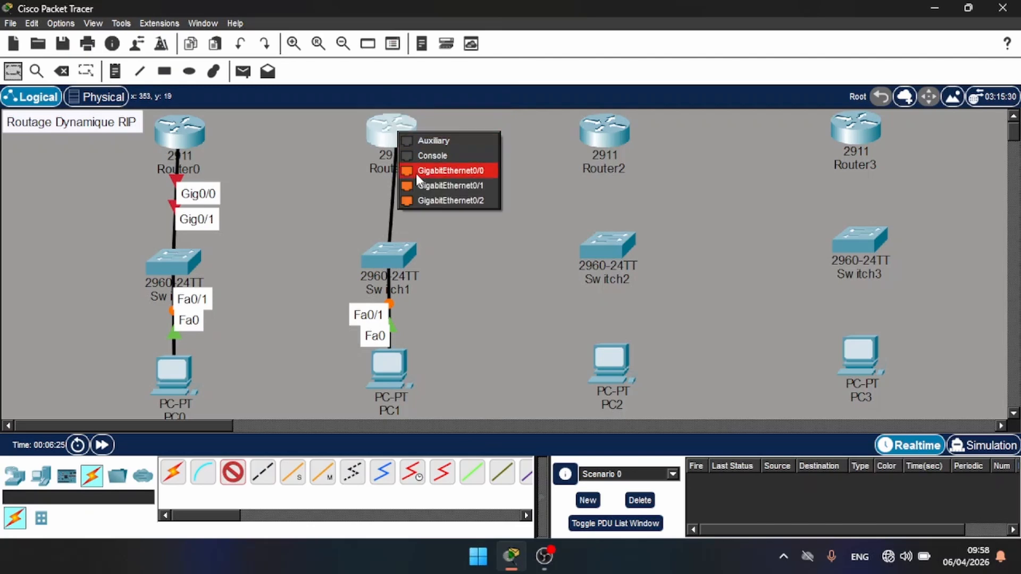
click(417, 173)
- Use copper straight-through cables to connect Router2 Gig0/0 to Switch2 Gig0/1 and Switch2 Fa0/1 to PC2 Fa0
click(607, 137)
click(632, 172)
click(606, 244)
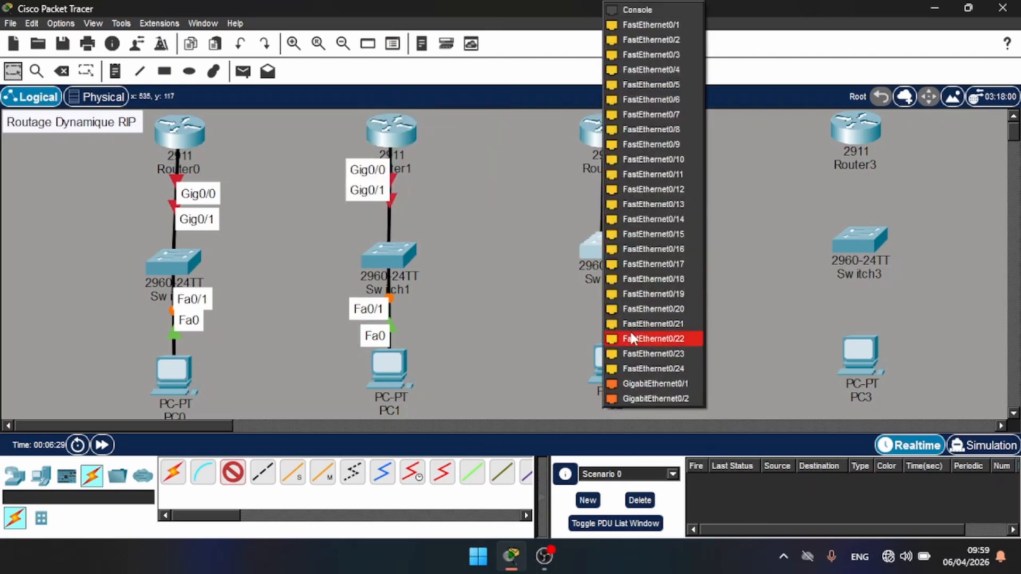
click(636, 381)
click(606, 243)
click(648, 38)
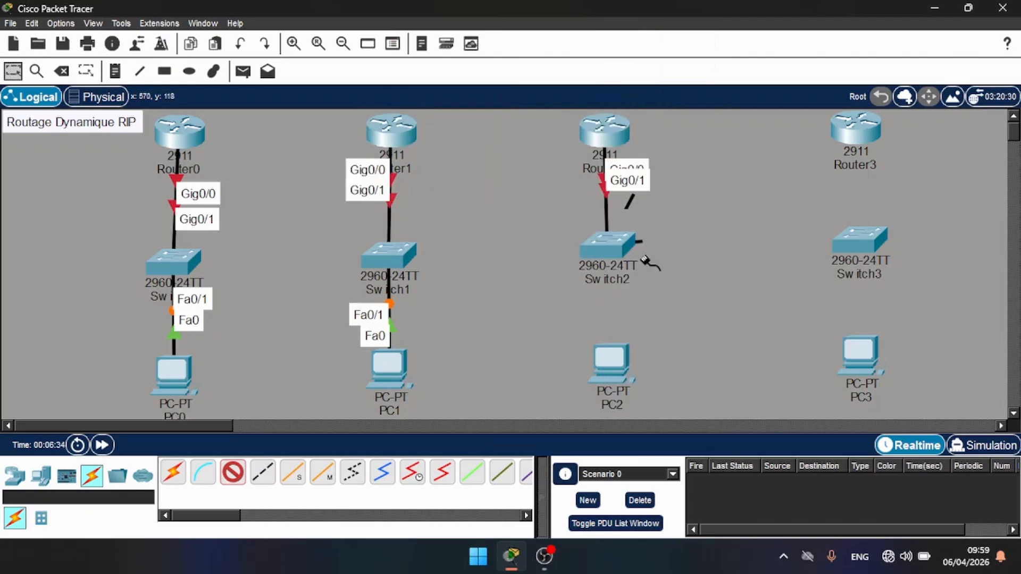
click(611, 362)
click(628, 416)
- Use copper straight-through cables to connect PC3 Fa0 to Switch3 Fa0/1 and Switch3 Gig0/1 to Router3 Gig0/0
click(858, 351)
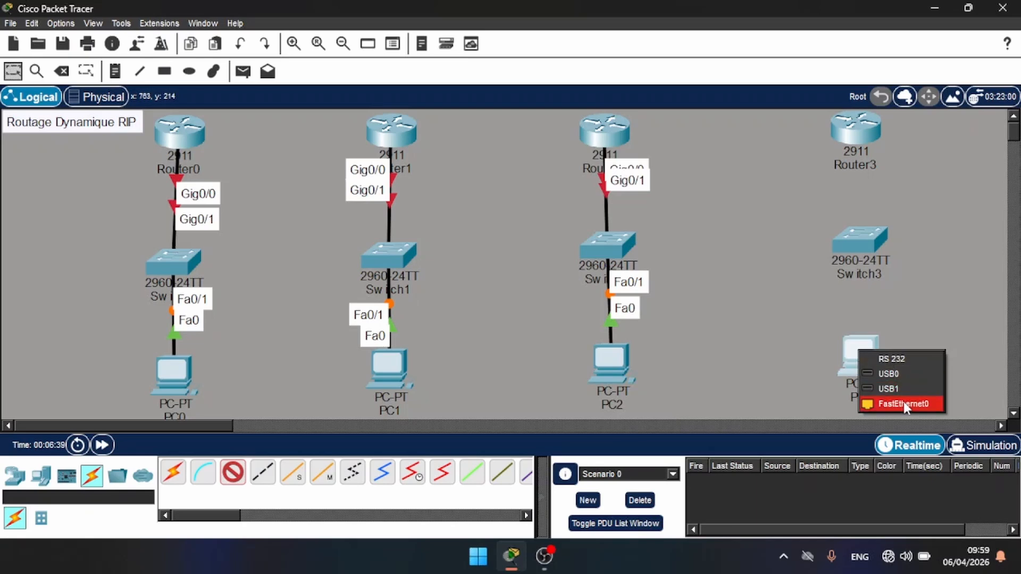
click(904, 401)
click(855, 243)
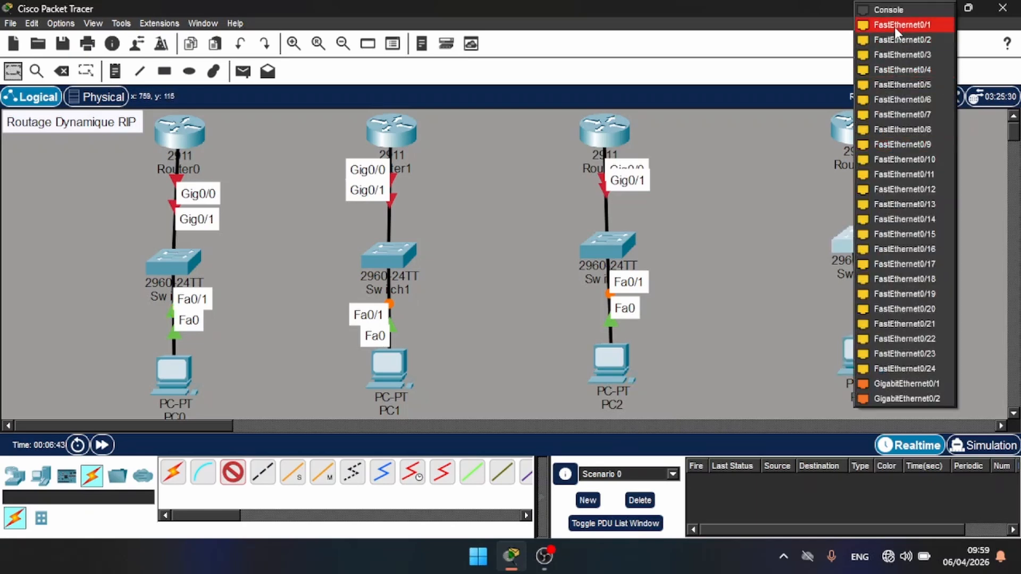
click(894, 24)
click(856, 242)
click(910, 368)
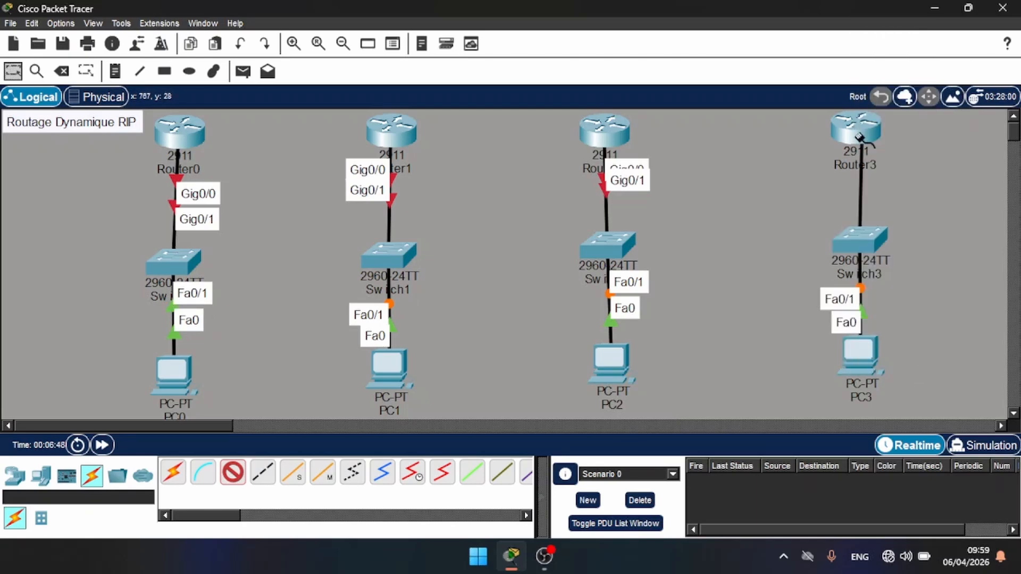
click(859, 126)
click(896, 165)
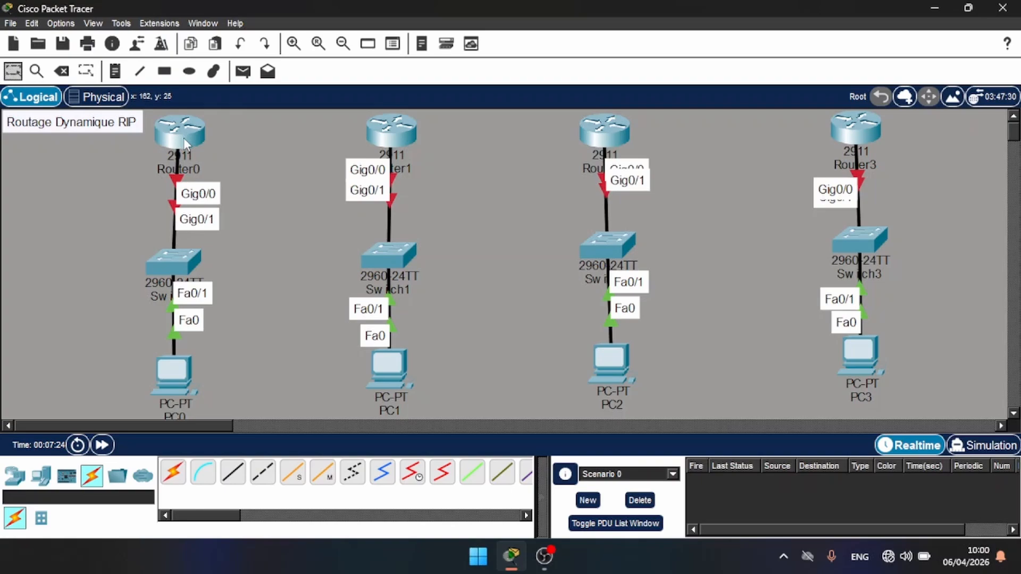
- With Router0 powered off, install an HWIC-2T serial module in its leftmost expansion slot and power it back on
click(184, 139)
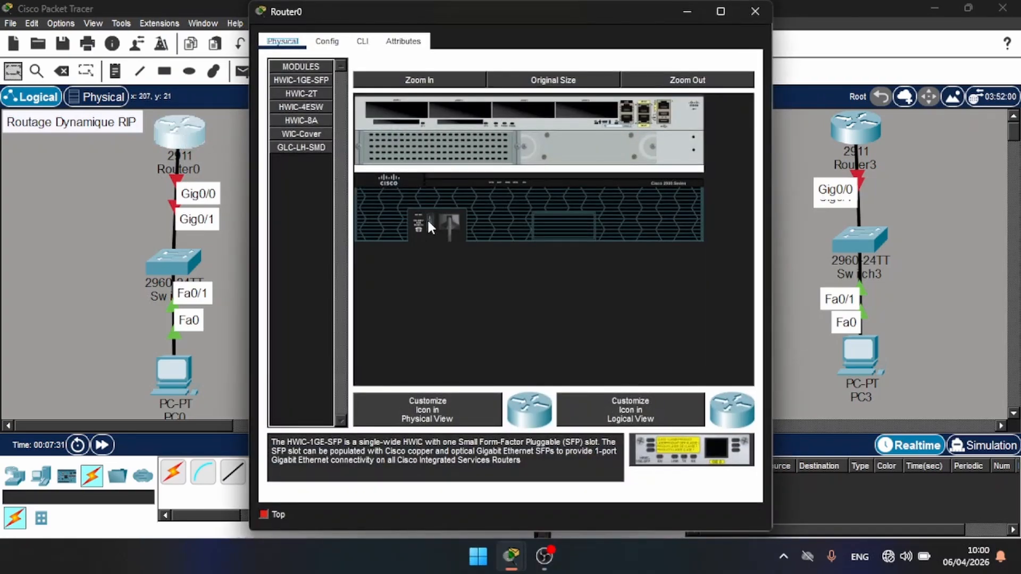
click(301, 93)
drag(298, 94, 407, 128)
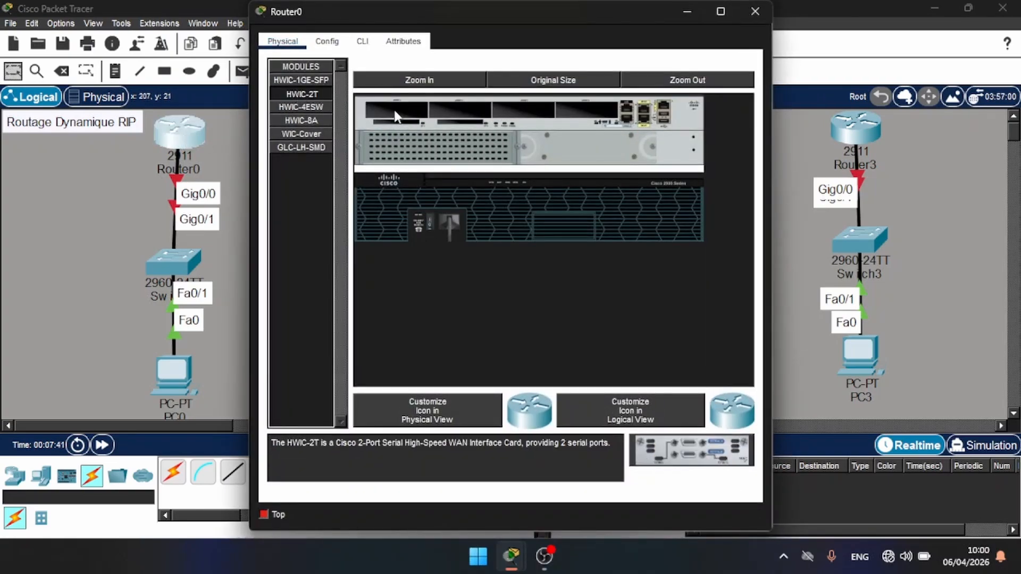
click(429, 220)
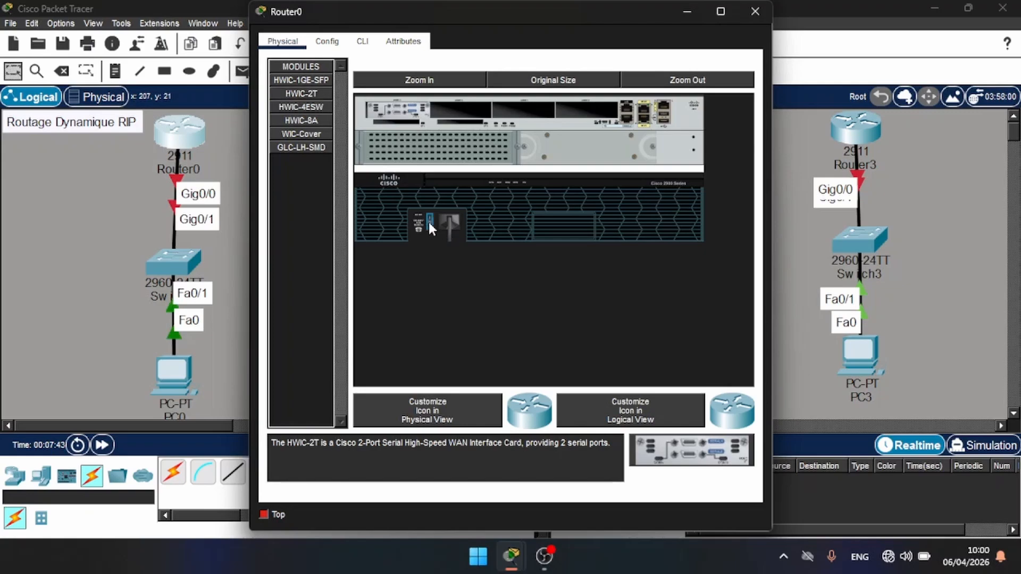
click(757, 10)
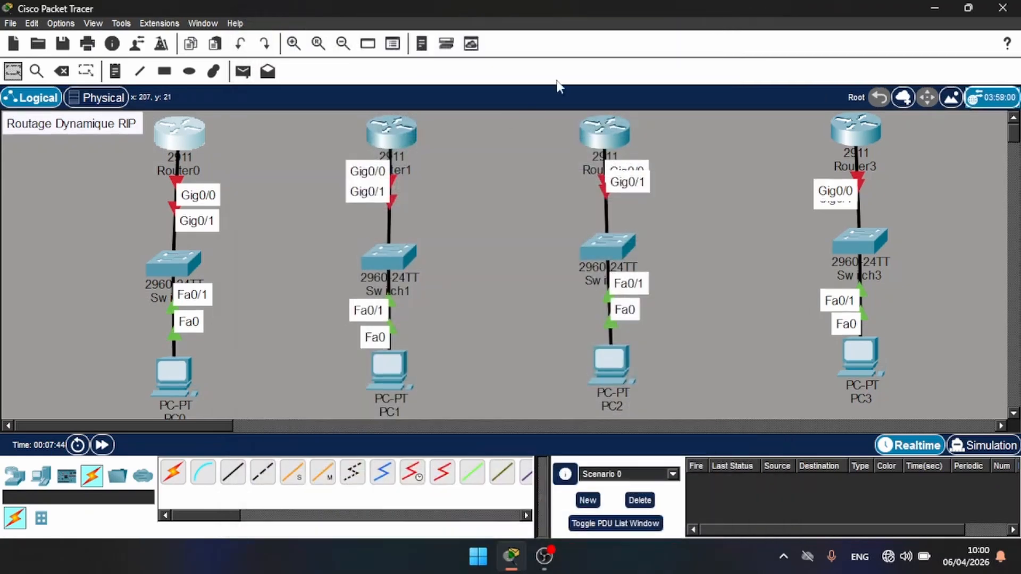
- With Router1 powered off, install an HWIC-2T serial module in its leftmost expansion slot and power it back on
click(391, 137)
drag(301, 93, 396, 109)
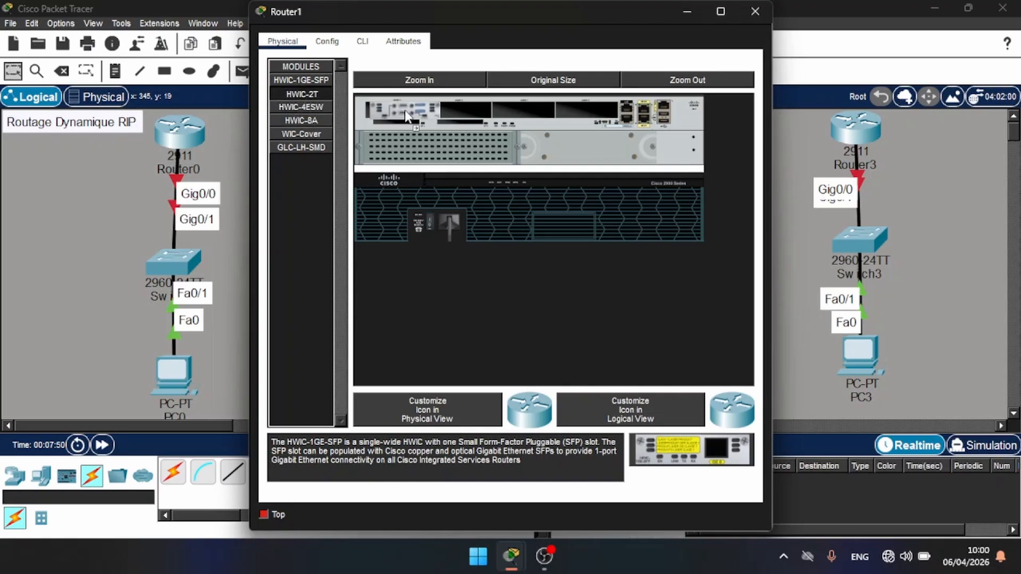
click(429, 220)
click(755, 11)
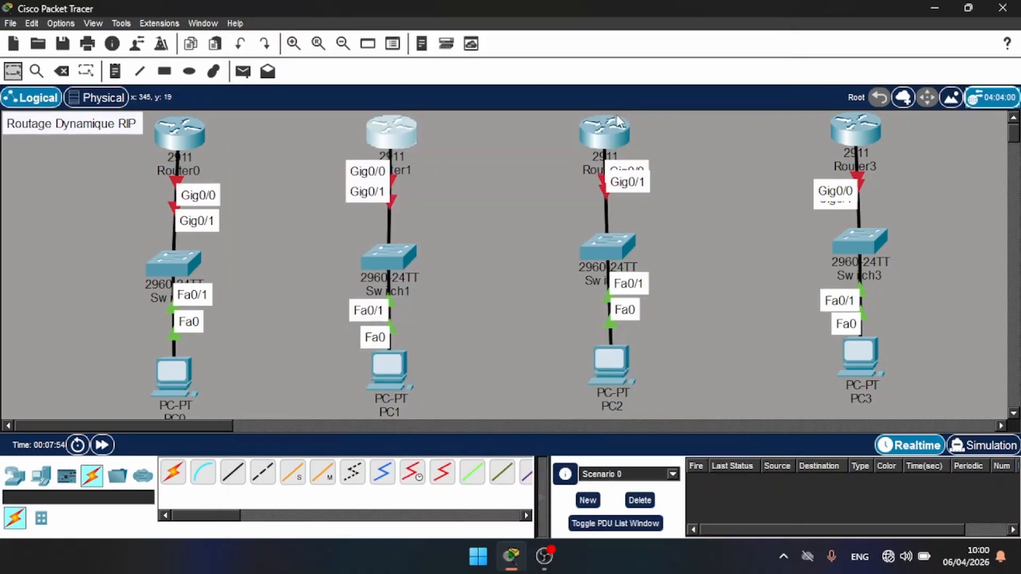
- With Router2 powered off, install an HWIC-2T serial module in its leftmost expansion slot and power it back on
click(605, 139)
click(429, 226)
drag(306, 94, 396, 109)
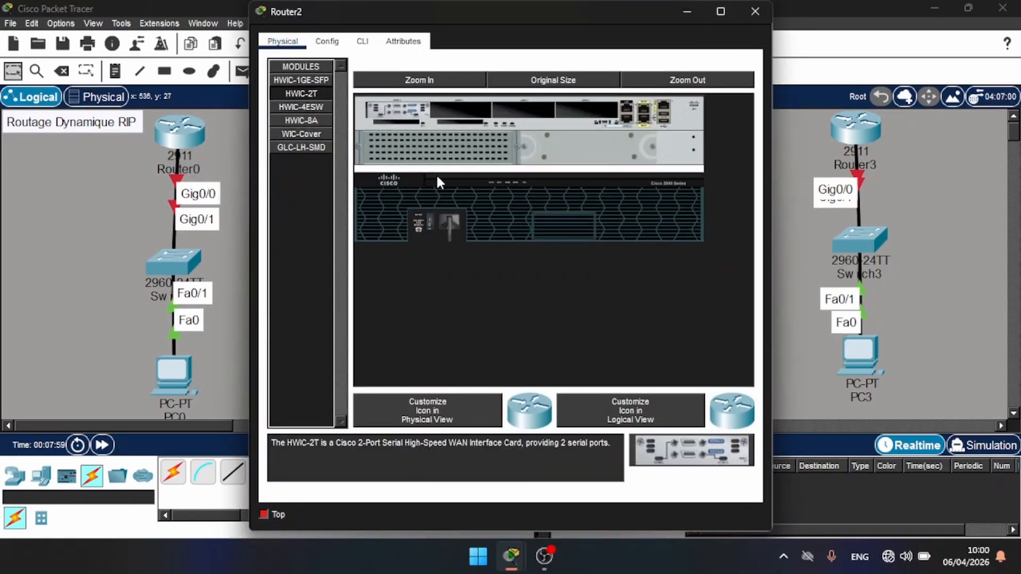
click(427, 221)
click(755, 10)
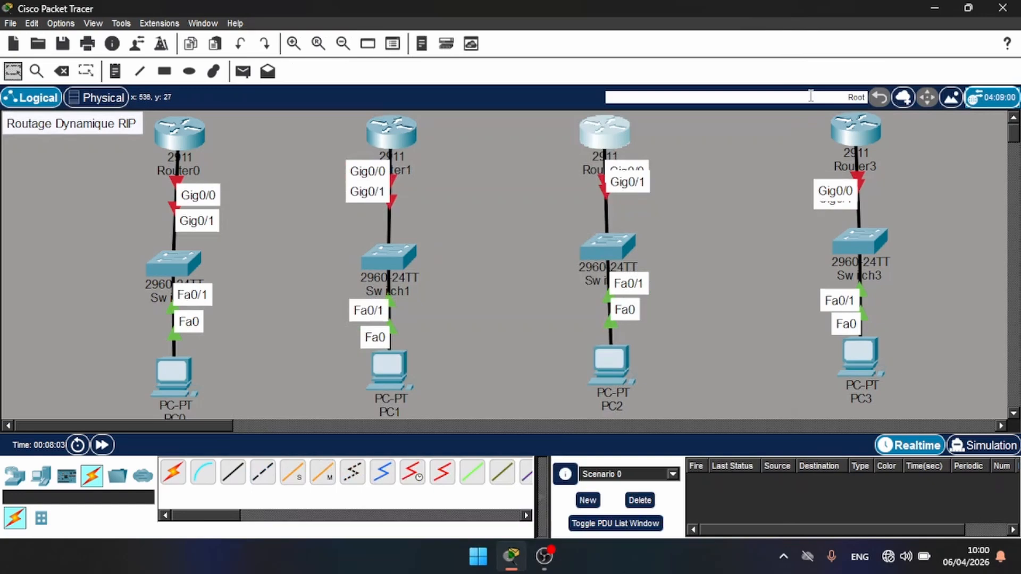
- With Router3 powered off, install an HWIC-2T serial module in its leftmost expansion slot and power it back on
click(857, 131)
click(428, 221)
drag(300, 93, 397, 109)
click(429, 219)
click(755, 10)
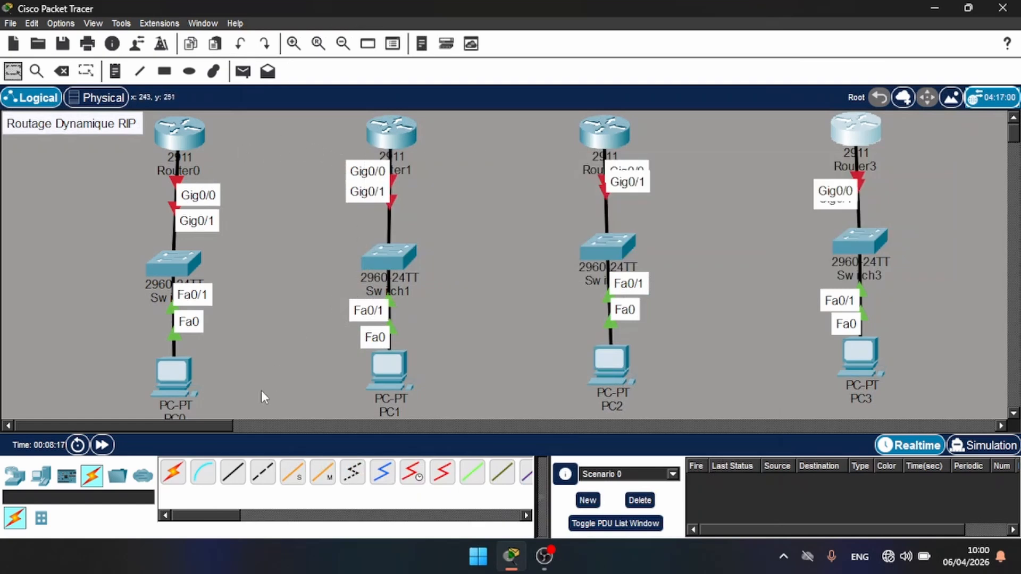
- Connect Router0 Serial0/3/0 to Router1 Serial0/3/1 with a Serial DCE cable, Router0 being the clock side
click(407, 475)
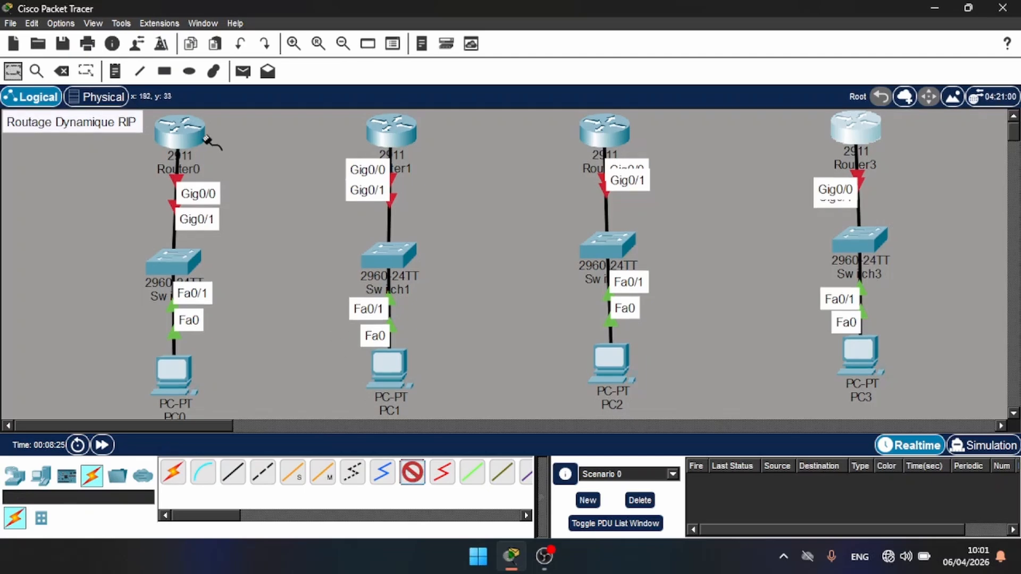
click(185, 130)
click(222, 201)
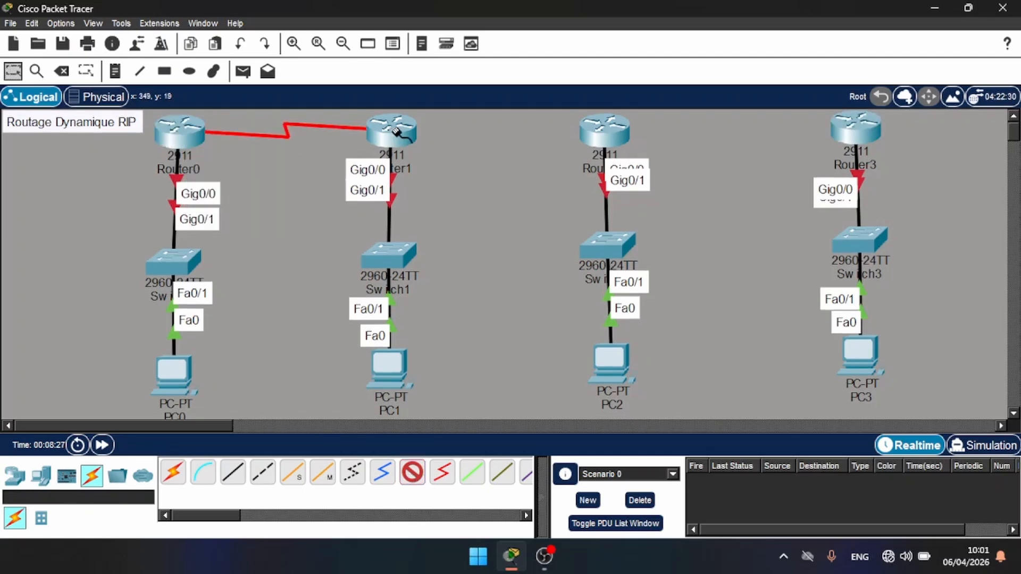
click(396, 136)
click(425, 213)
- Connect Router1 Serial0/3/0 to Router2 Serial0/3/0 with a Serial DCE cable, Router1 being the clock side
click(398, 137)
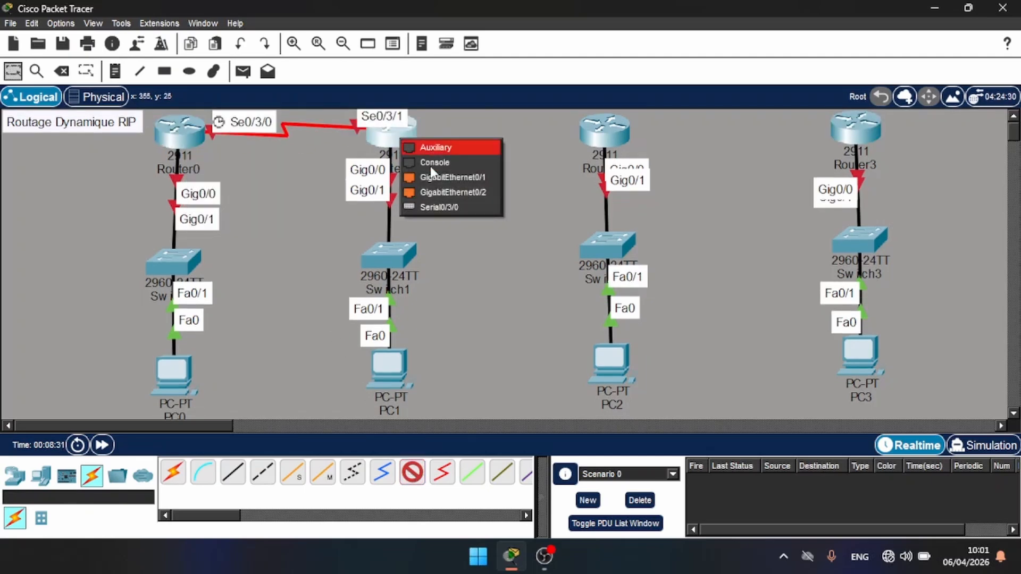
click(435, 207)
click(612, 131)
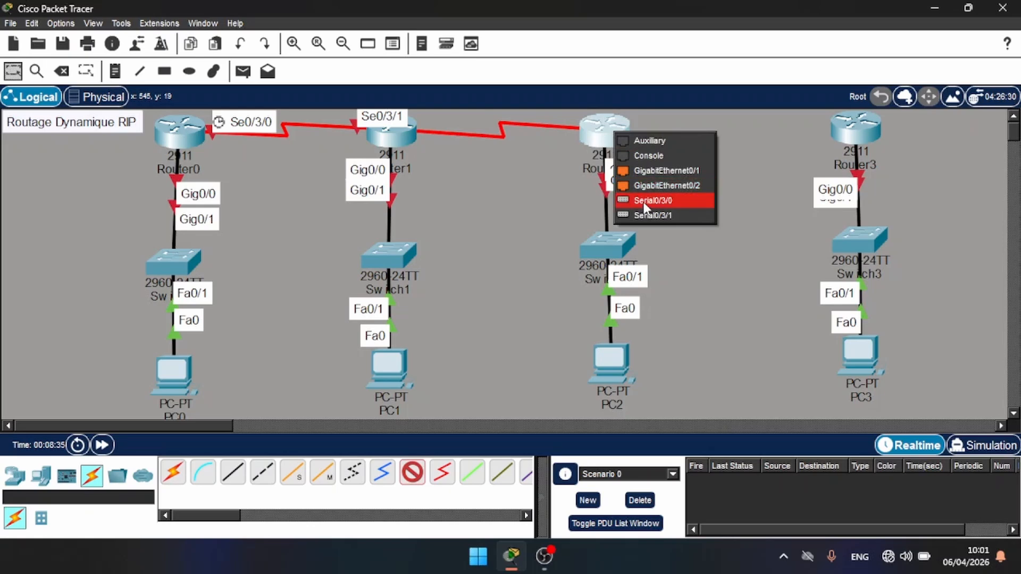
click(644, 201)
- Connect Router2 Serial0/3/1 to Router3 Serial0/3/0 with a Serial DCE cable, Router2 being the clock side
click(613, 139)
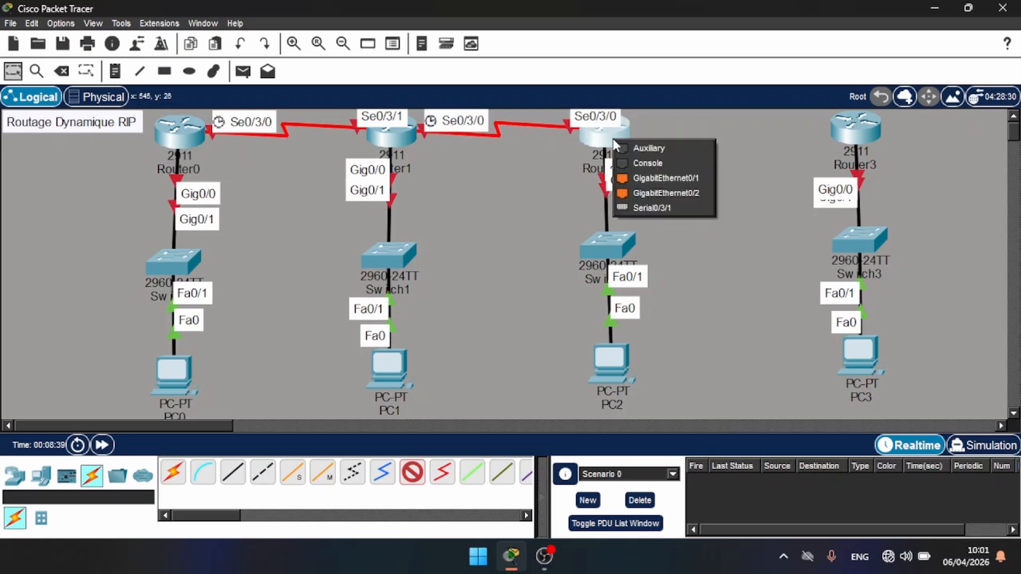
click(641, 207)
click(866, 131)
click(881, 195)
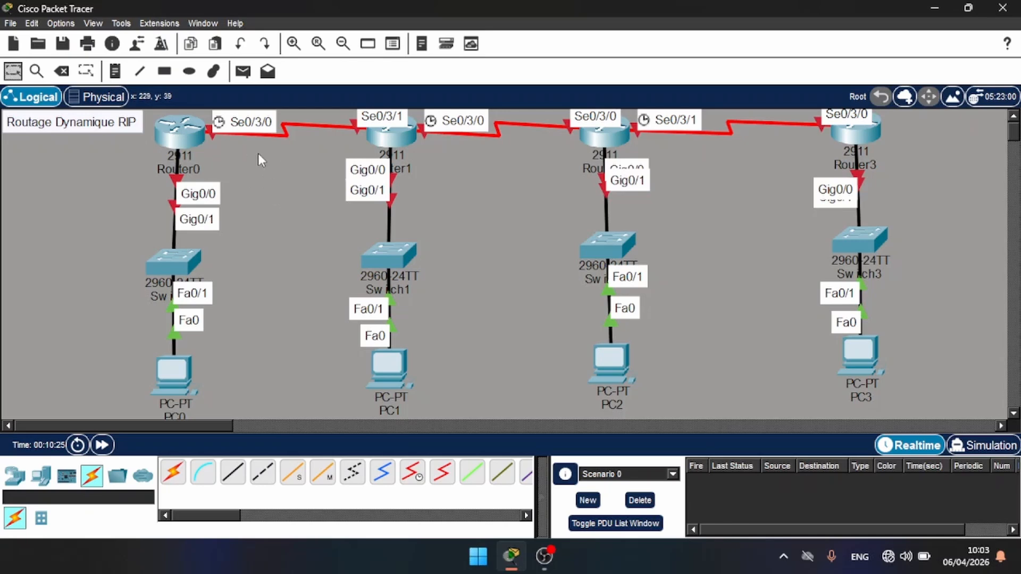
- Rename Router0 as R1
click(193, 171)
key(BackSpace)
key(BackSpace)
key(BackSpace)
key(BackSpace)
key(BackSpace)
key(BackSpace)
text(1)
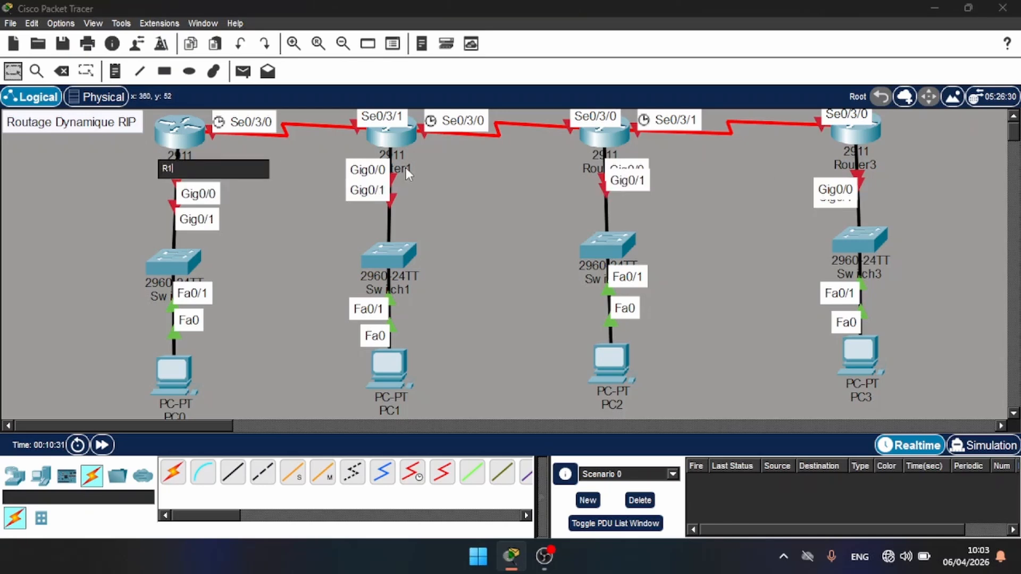
- Rename Router1 as R2
click(406, 168)
key(BackSpace)
key(BackSpace)
key(BackSpace)
key(BackSpace)
key(BackSpace)
key(BackSpace)
text(2)
- Rename Router2 as R3
click(592, 169)
key(BackSpace)
key(BackSpace)
key(BackSpace)
key(BackSpace)
key(BackSpace)
key(BackSpace)
text(3)
- Rename Router3 as R4
click(864, 165)
text(4)
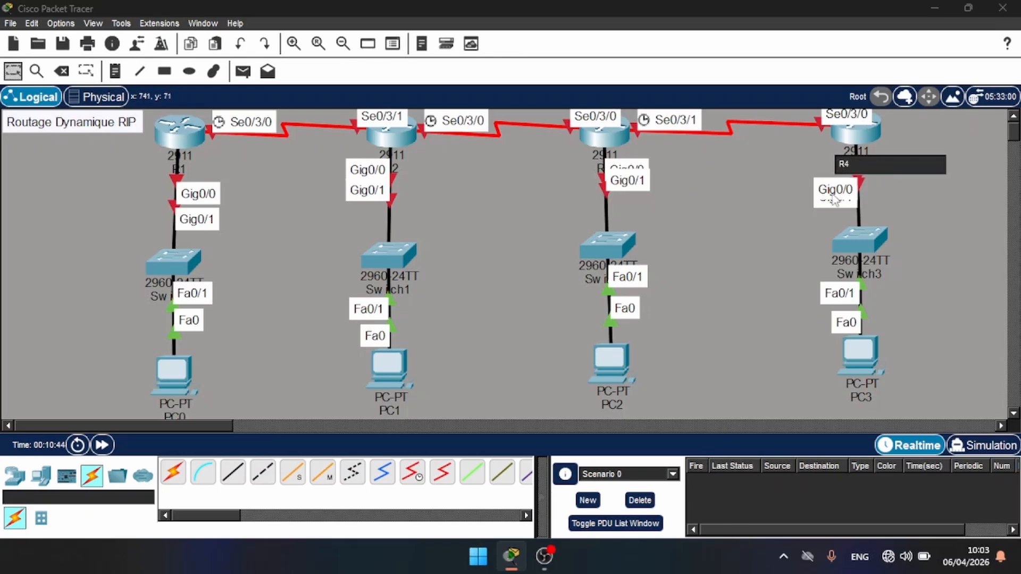
click(774, 222)
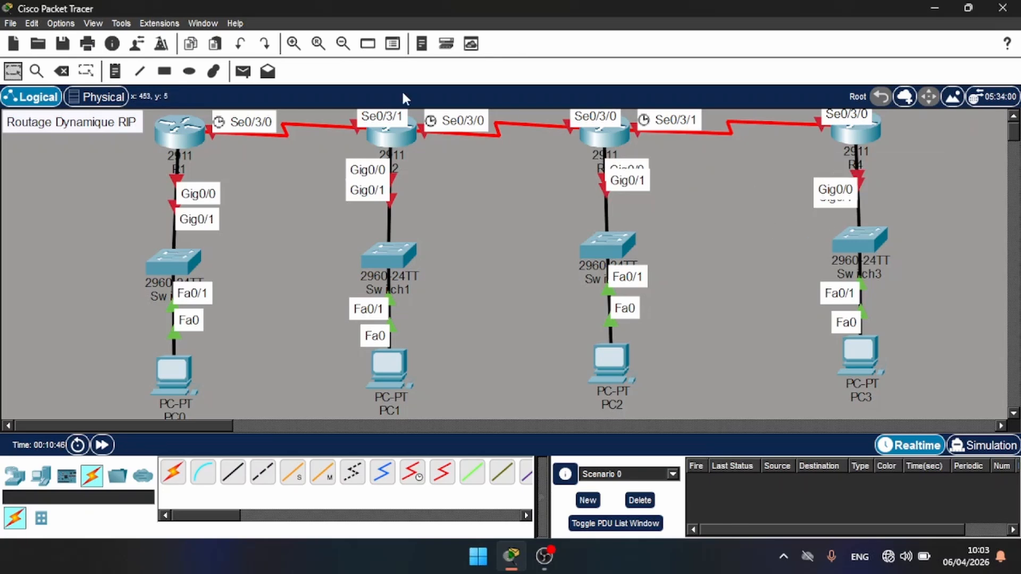
- Shift the whole topology slightly to the right and down as one group, away from the title note
click(343, 44)
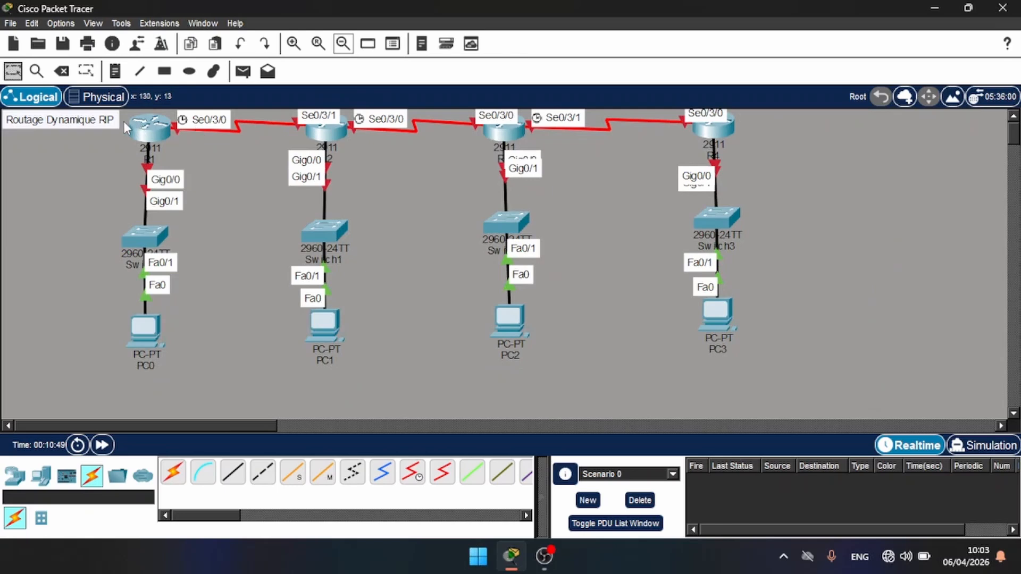
drag(124, 121, 783, 365)
drag(502, 322, 548, 330)
click(449, 326)
- Spread the device columns apart, moving the R4 and R3 columns to the right and the R1 column to the left
drag(703, 123, 802, 352)
drag(775, 327, 919, 330)
drag(495, 118, 606, 366)
drag(558, 328, 605, 329)
drag(139, 117, 259, 371)
drag(196, 340, 148, 341)
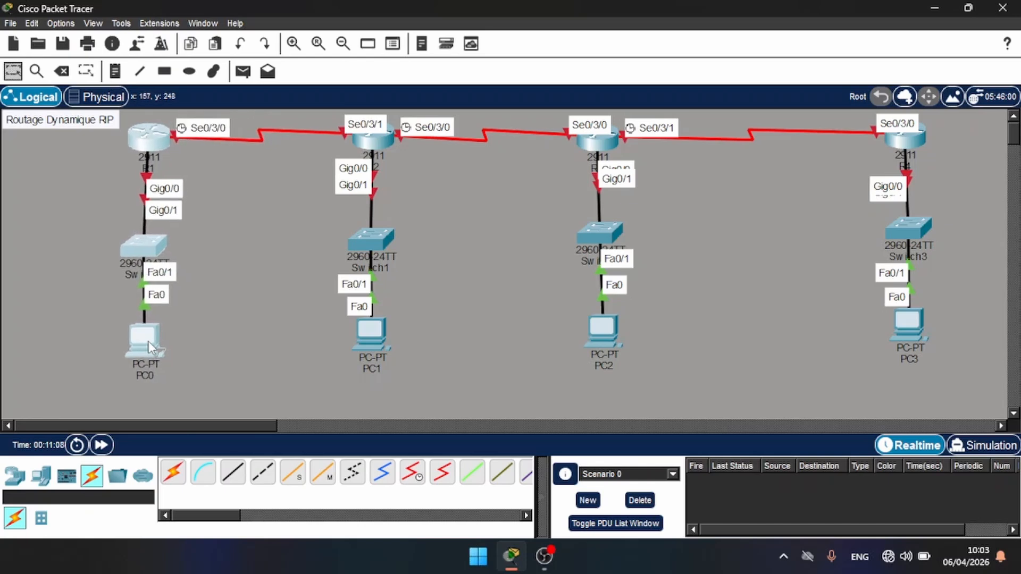
- Fine-tune the positions of the R2, R3 and R4 columns so the four columns are level and evenly spaced
drag(305, 116, 412, 357)
drag(384, 339, 391, 347)
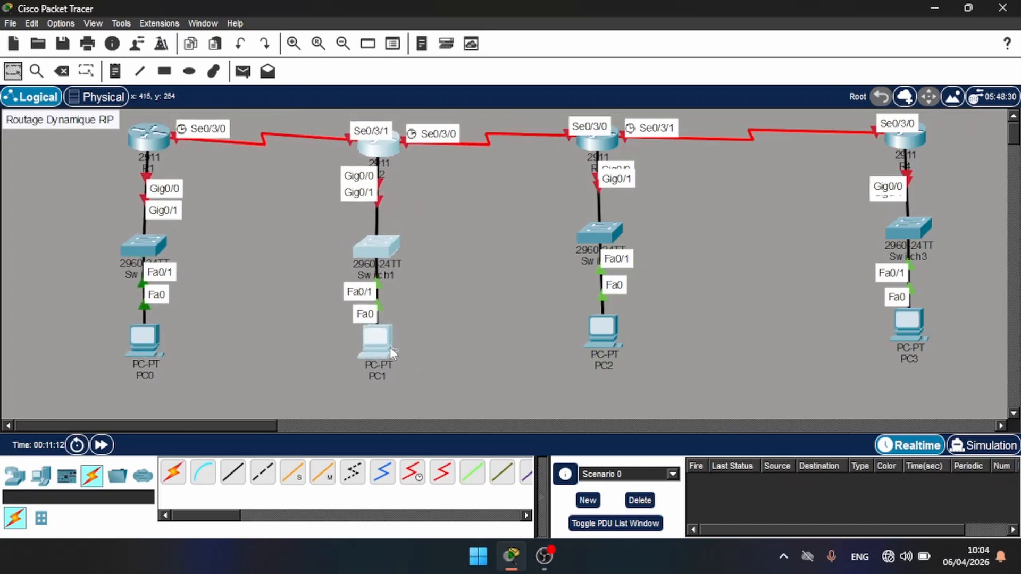
drag(541, 112, 654, 352)
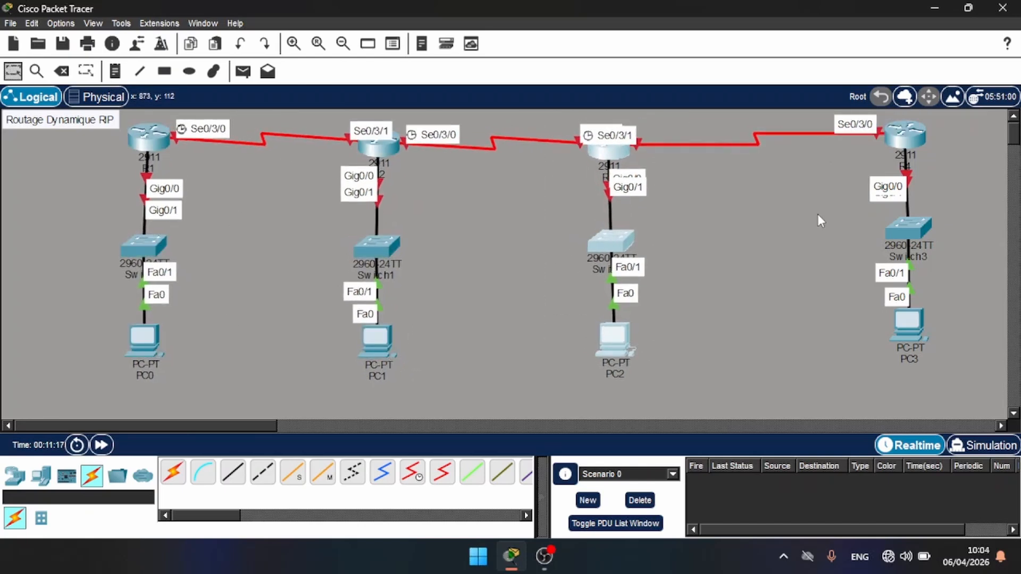
drag(824, 113, 920, 333)
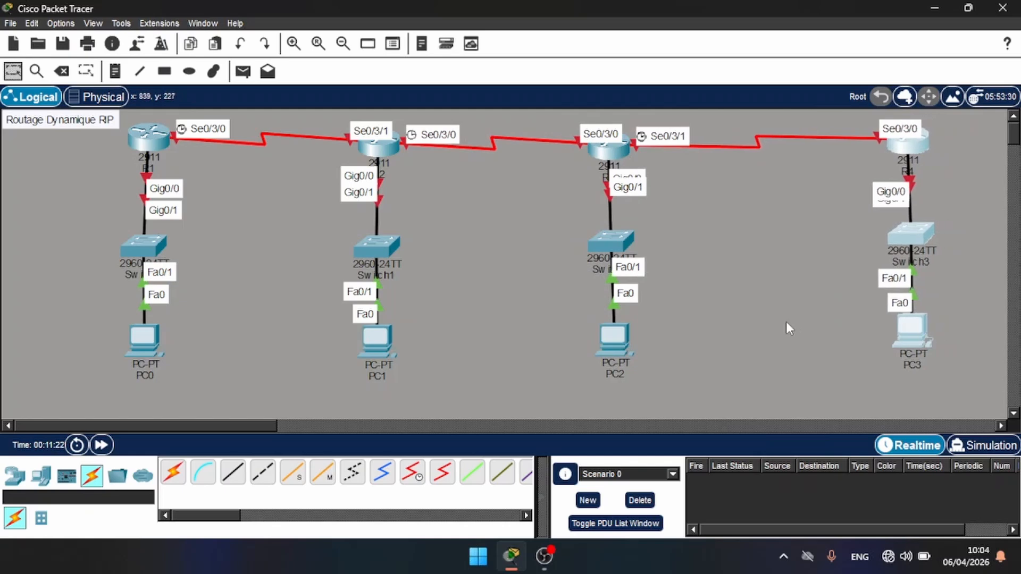
click(786, 321)
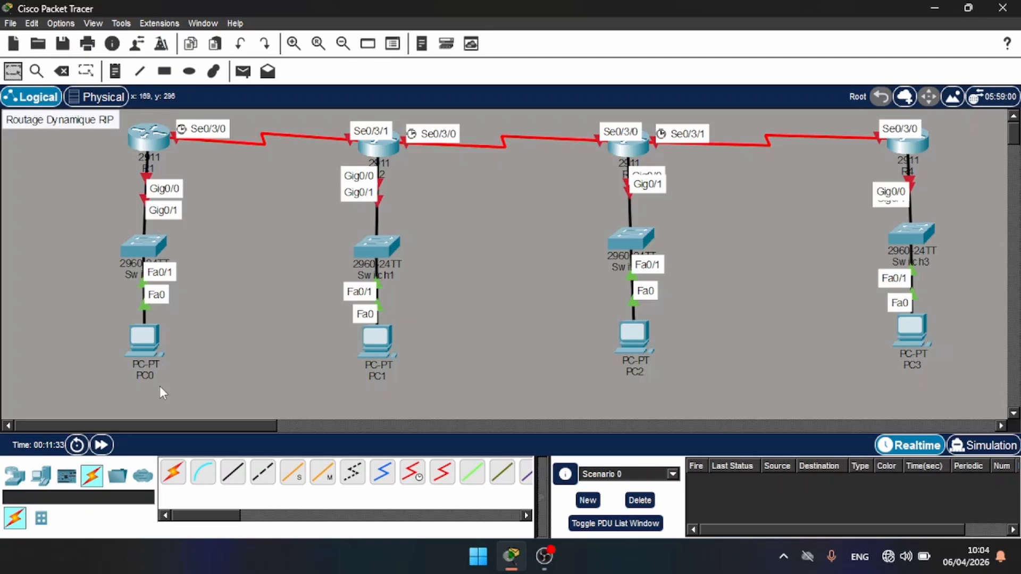
- Add the network note "A : 192.168.1.0/24" below PC0
key(n)
click(89, 394)
text(192.1)
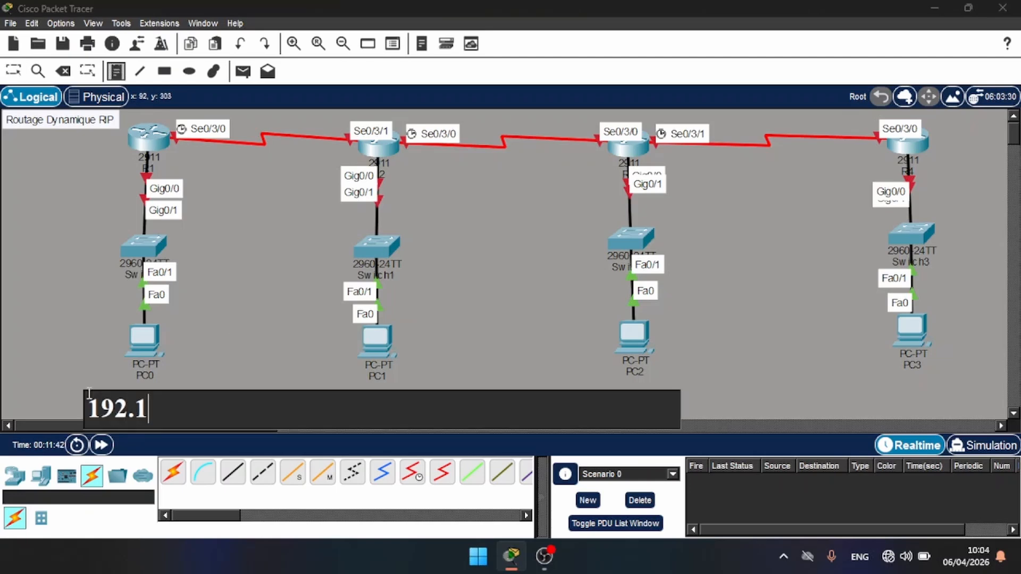
text(68.1.0)
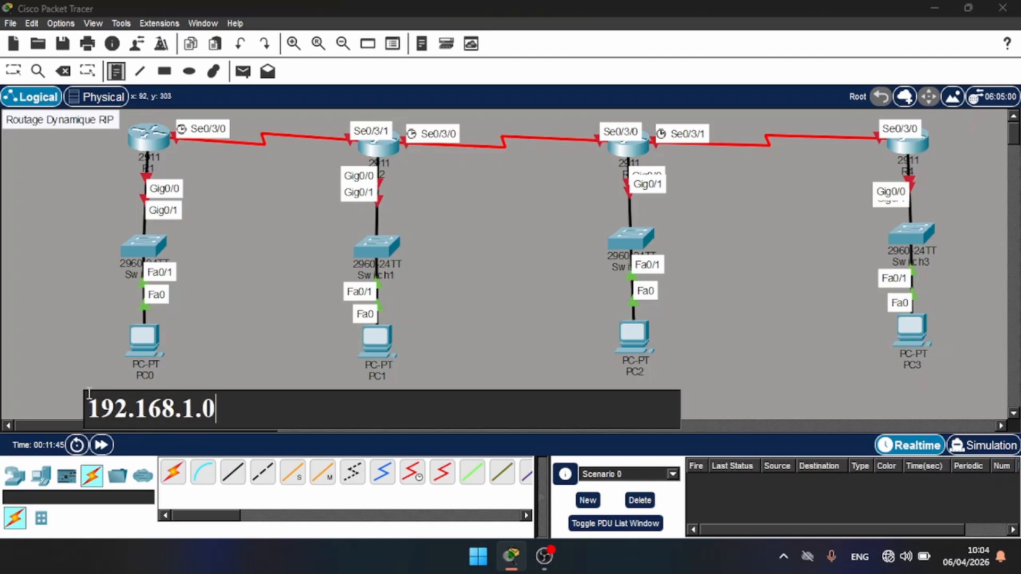
text(/24)
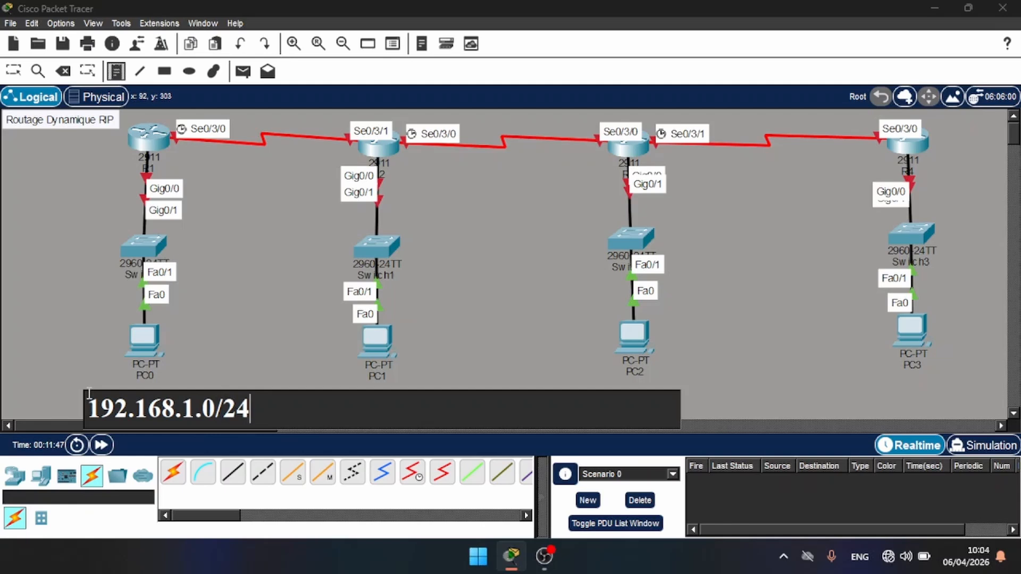
key(Home)
text(A :)
- Add the network note "B : 192.168.2.0/24" below PC1, reusing the text of note A
click(336, 381)
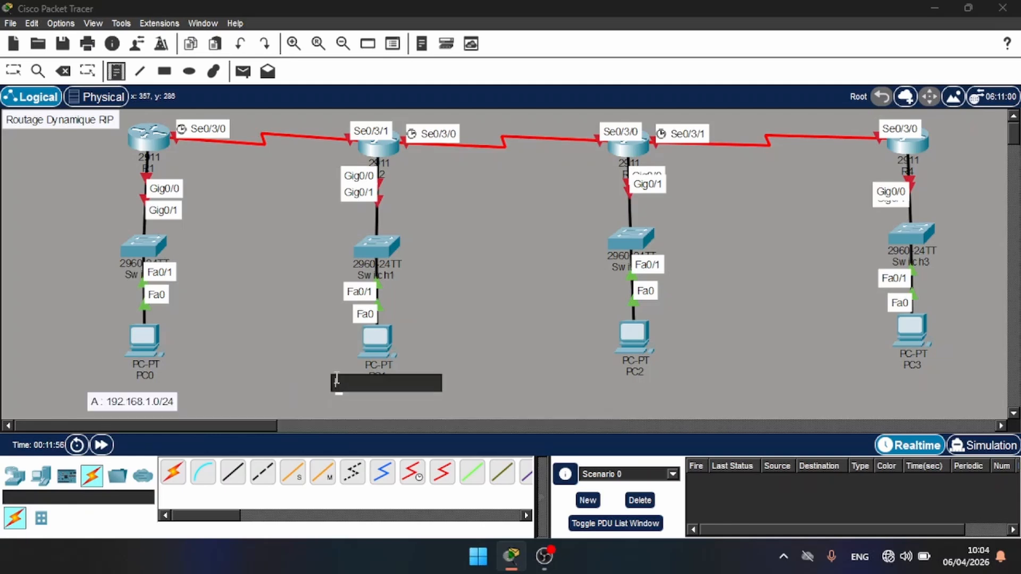
text(A : 192.168.1.0/24)
key(Home)
key(Delete)
text(B)
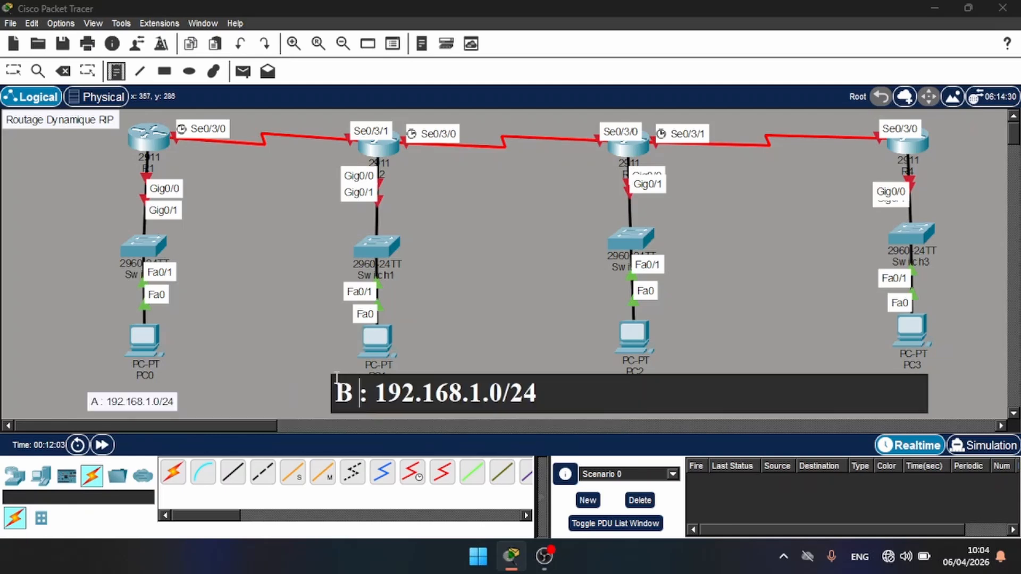
key(Right)
key(Right)
key(Right)
key(Right)
key(Right)
key(Right)
key(Right)
key(Right)
key(Right)
key(Right)
key(Right)
key(Delete)
text(2)
- Add the network note "C : 192.168.3.0/24" below PC2, reusing the text of note A
click(598, 363)
text(A : 192.168.1.0/24)
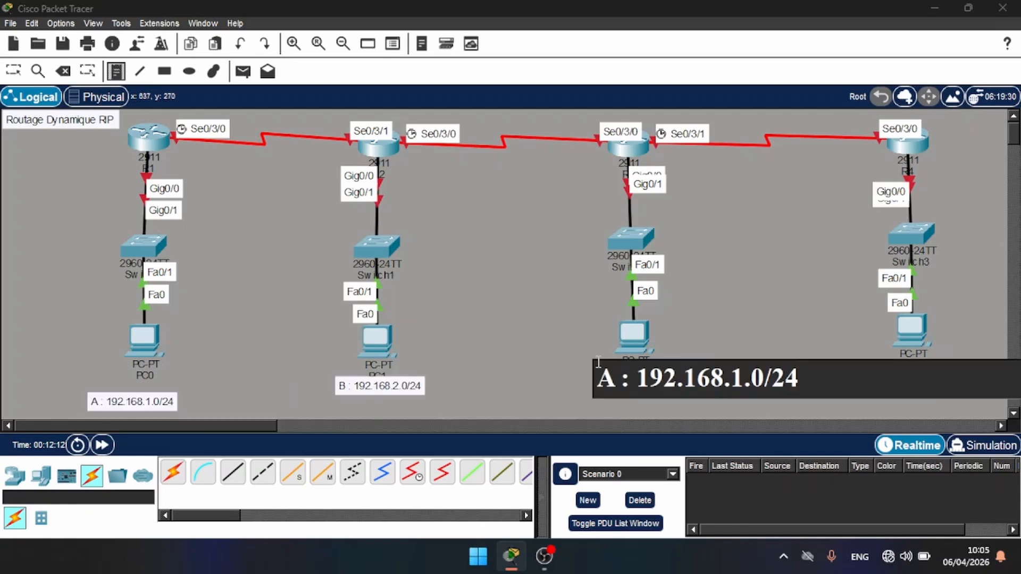
key(Home)
key(Delete)
text(C)
key(Right)
key(Right)
key(Right)
key(Right)
key(Right)
key(Right)
key(Right)
key(Right)
key(Right)
key(Right)
key(Right)
key(Delete)
text(3)
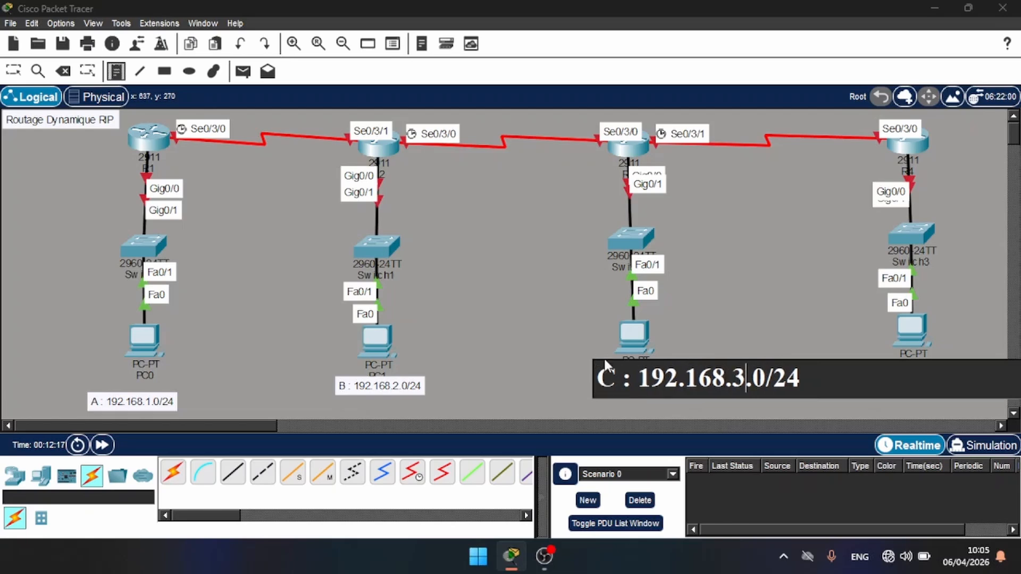
- Add the network note "D : 192.168.4.0/24" below PC3 and line up the network notes under their PCs
click(844, 408)
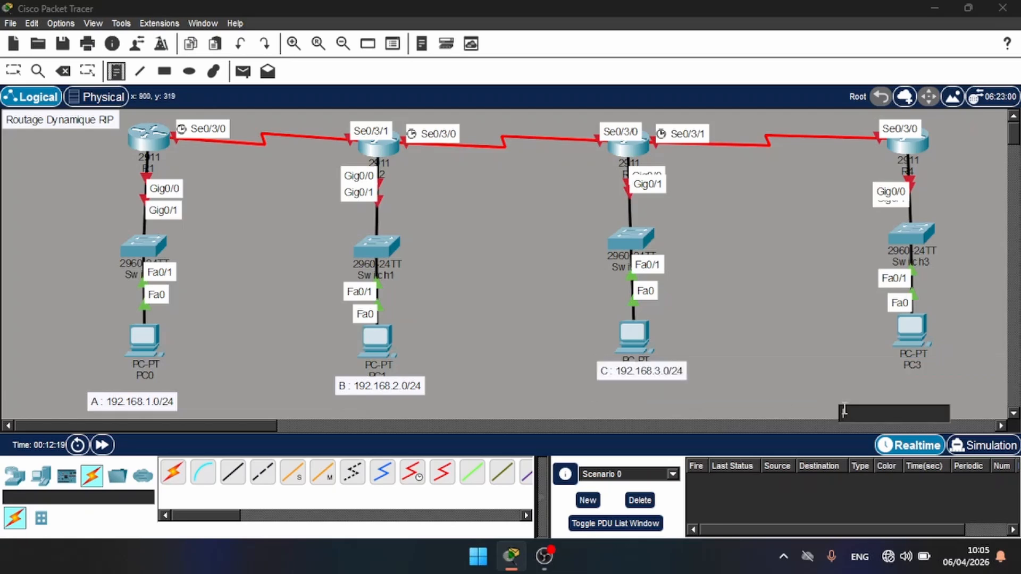
text(A : 192.168.1.0/24)
key(Left)
key(Left)
key(Left)
key(Left)
key(Left)
key(BackSpace)
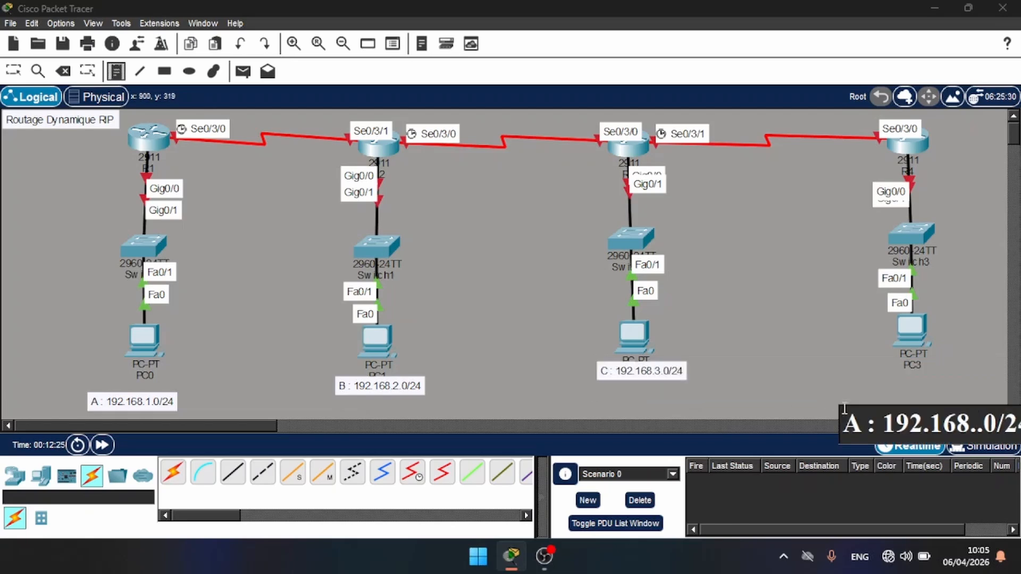
text(4)
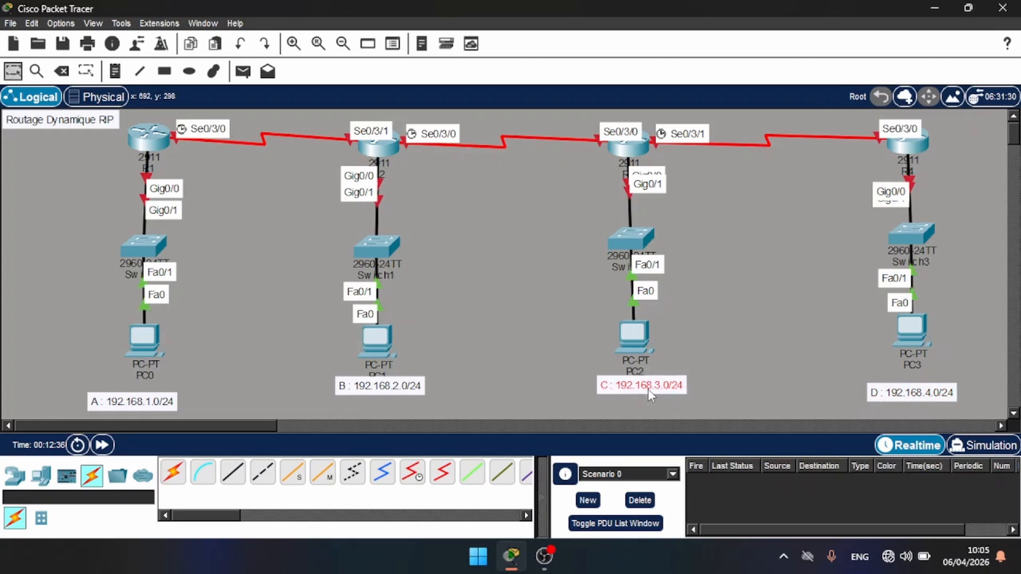
drag(648, 388, 643, 393)
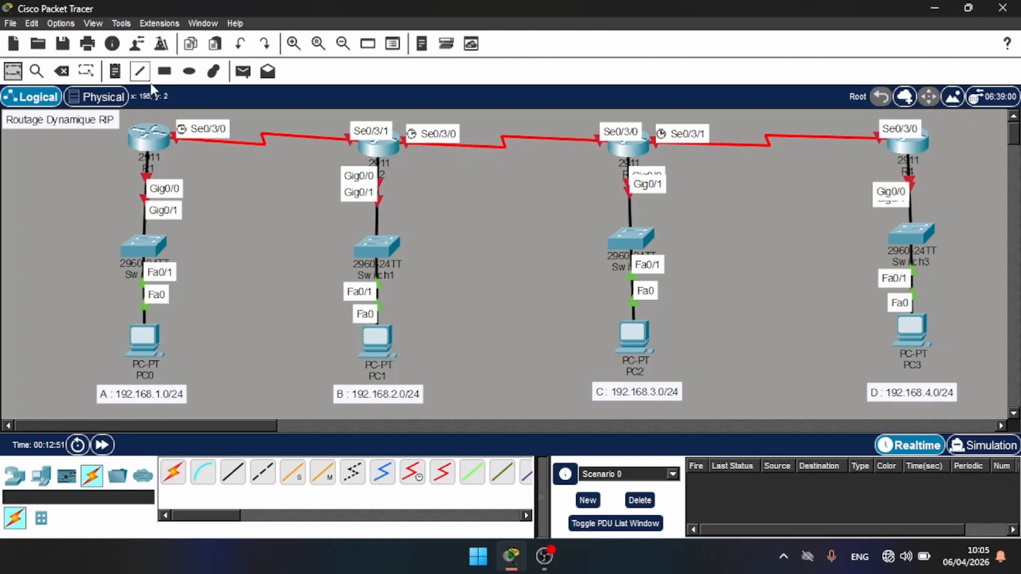
- Add the note "10.0.0.0/30" below the serial link between R1 and R2
key(n)
click(217, 151)
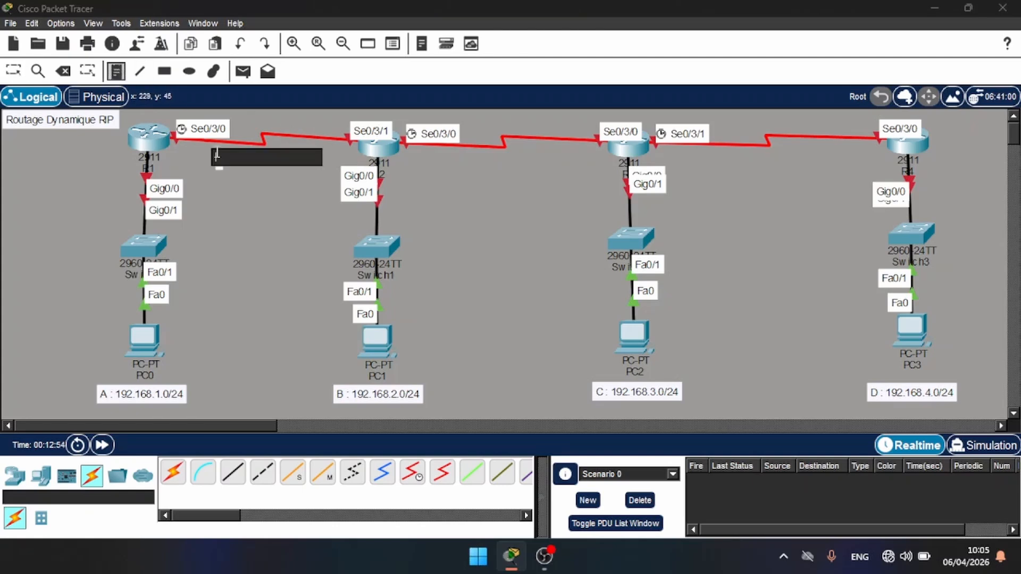
text(10.0.0.0)
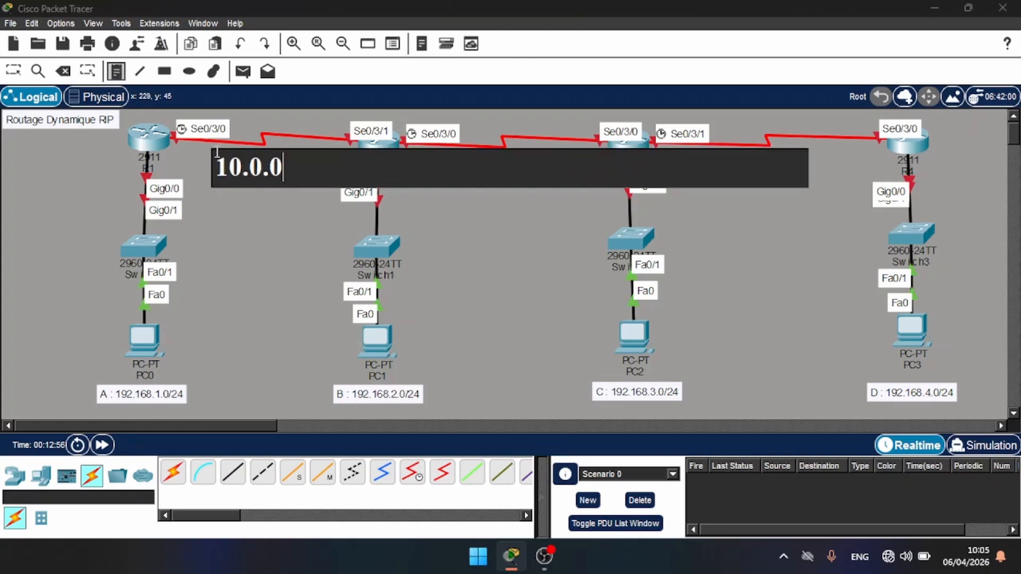
text(/30)
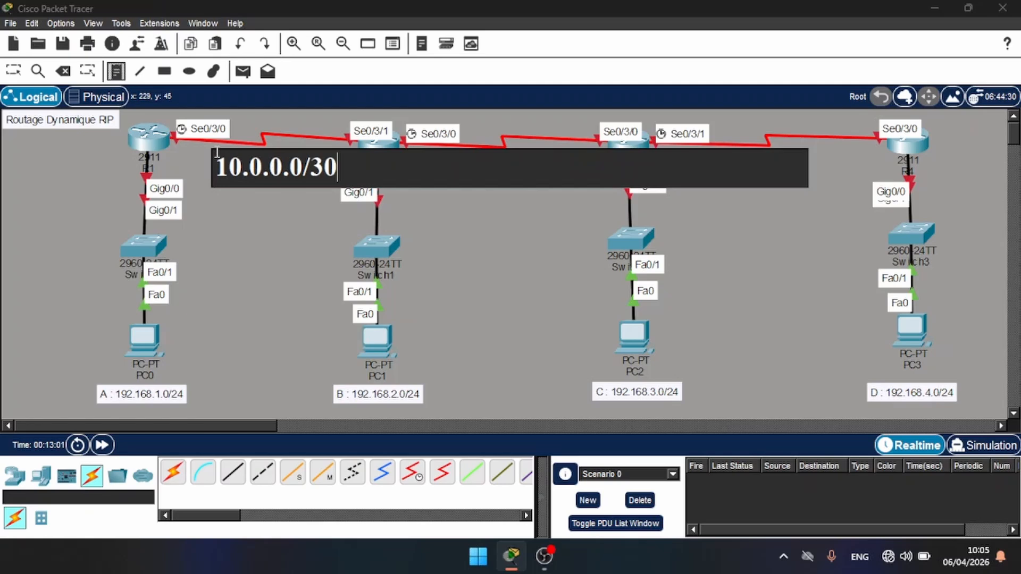
- Add the note "10.0.0.4/30" for the serial link between R2 and R3
click(443, 198)
text(10)
text(.0)
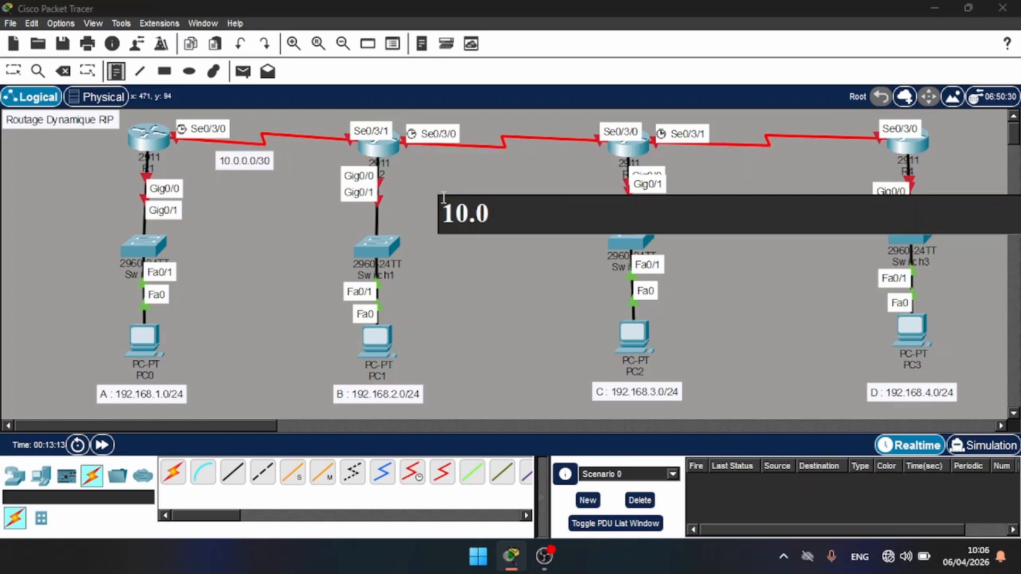
text(.0.4/30)
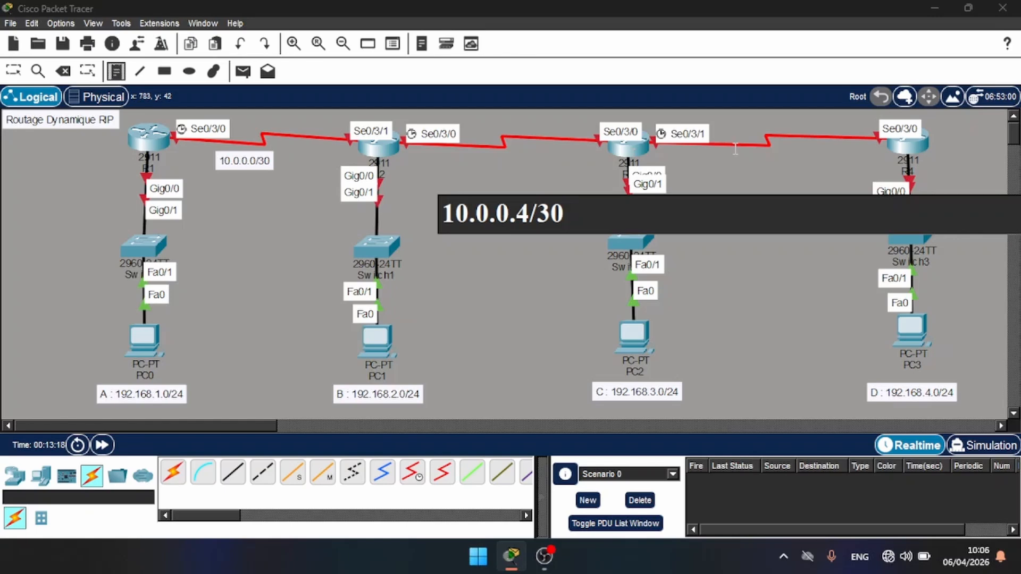
- Add the note "10.0.0.8/30" for the R3–R4 serial link and position the link notes under their cables
click(704, 165)
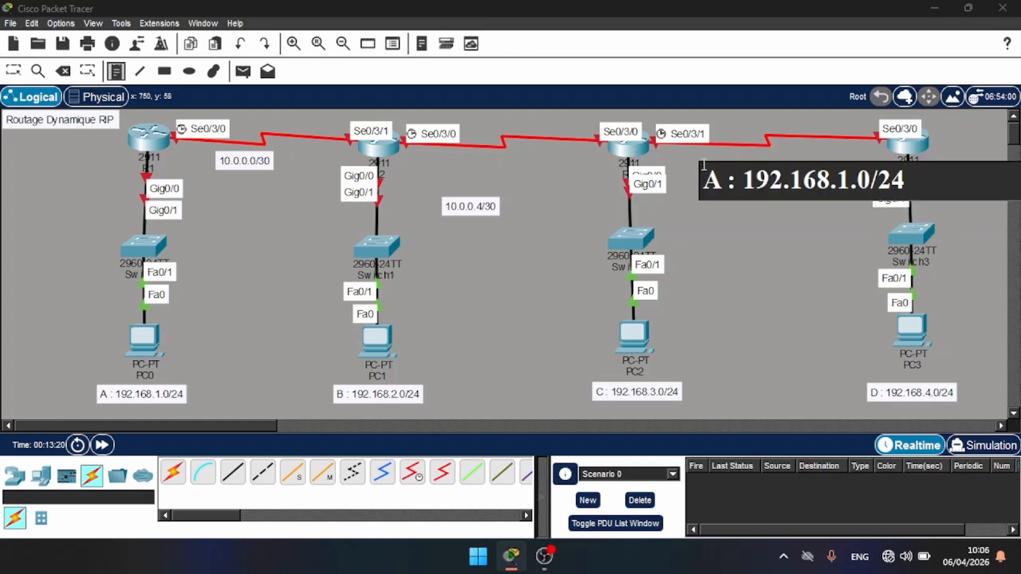
text(10.0.0)
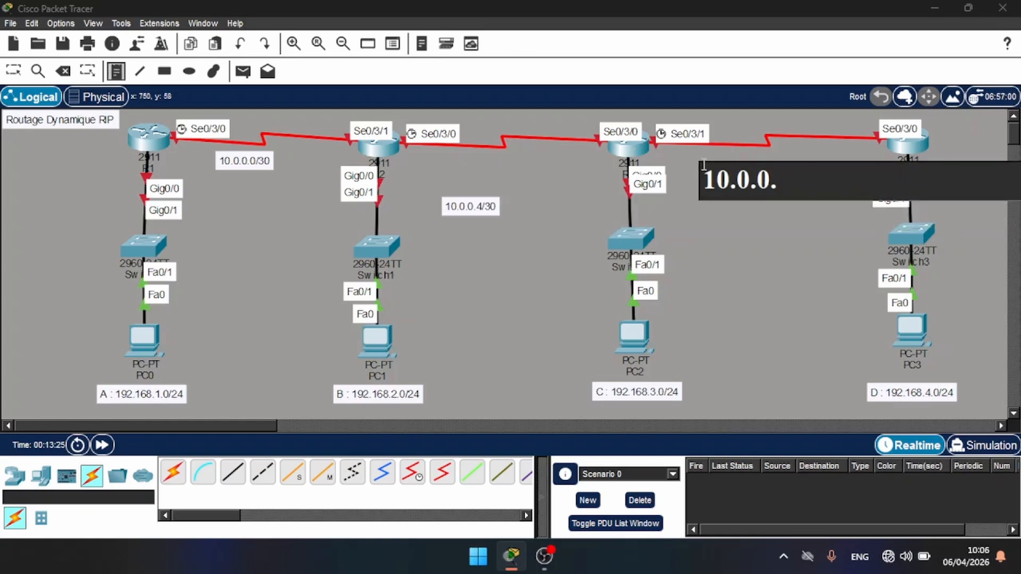
text(.8/30)
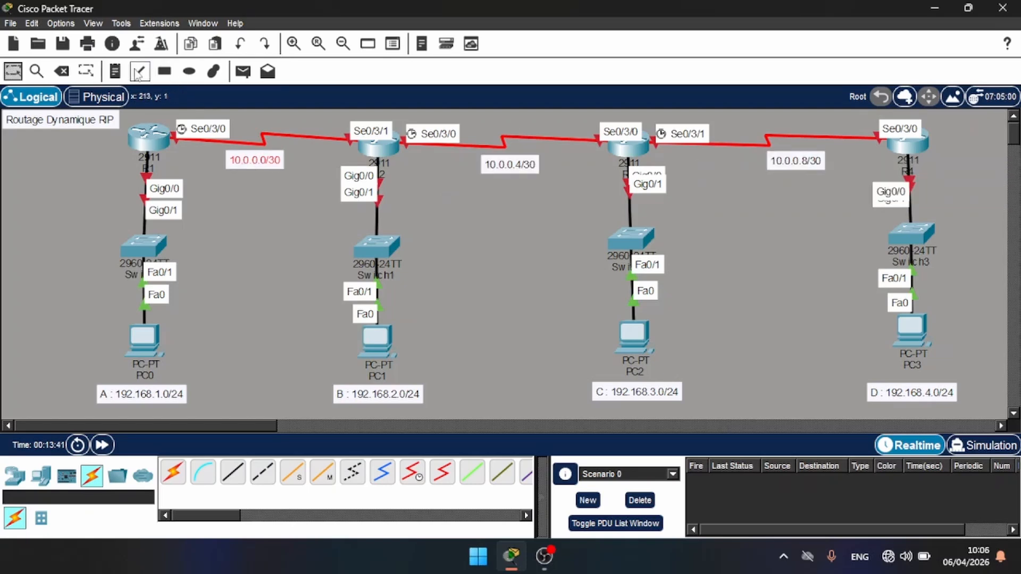
- Label the R1–R2 link ends with host address notes, ".1" beside R1 and ".2" beside R2
click(115, 72)
click(172, 152)
text(.1)
click(338, 143)
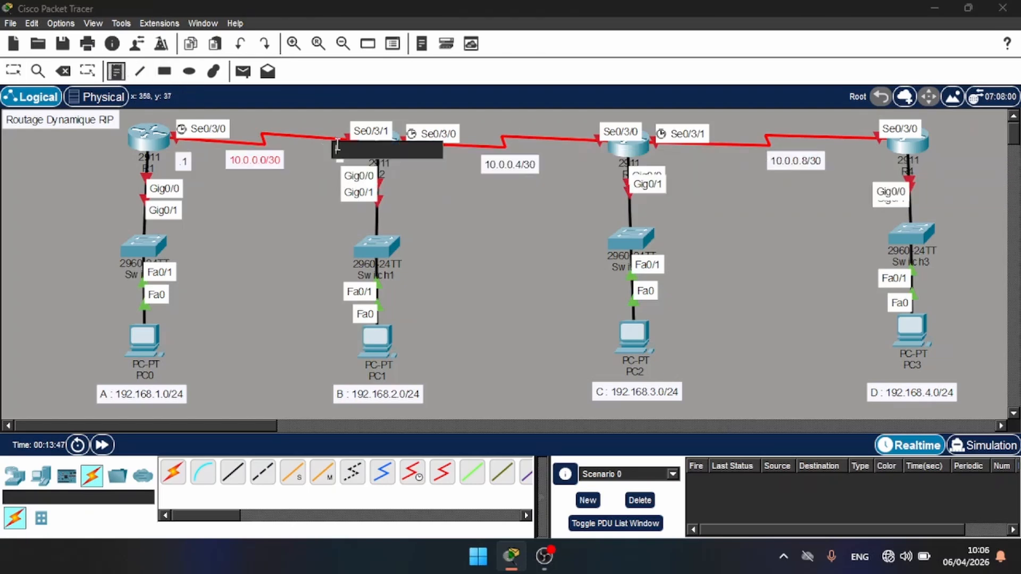
text(.2)
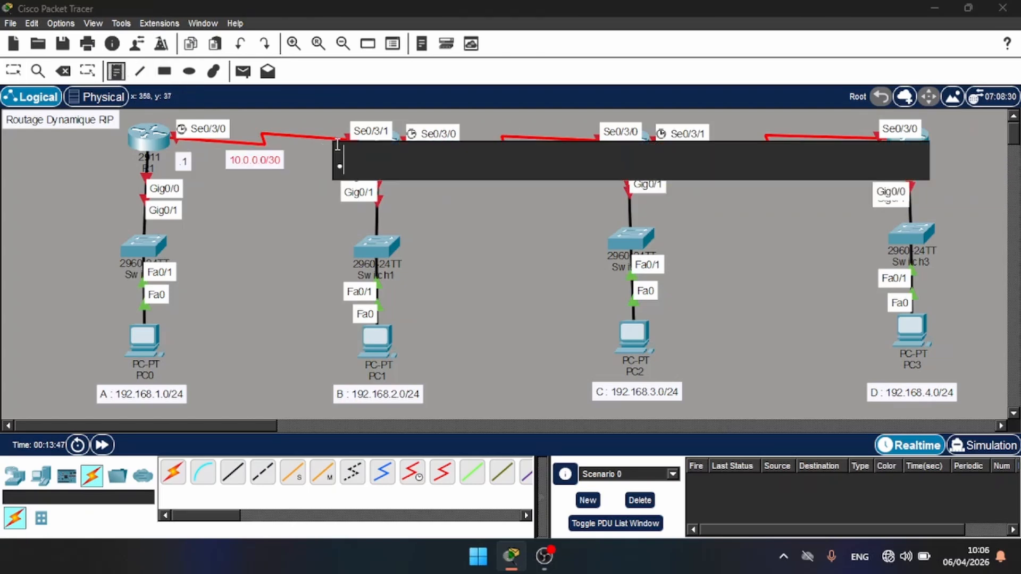
- Label the R2–R3 serial link ends with host address notes, ".5" beside R2 and ".6" beside R3
click(408, 160)
text(.)
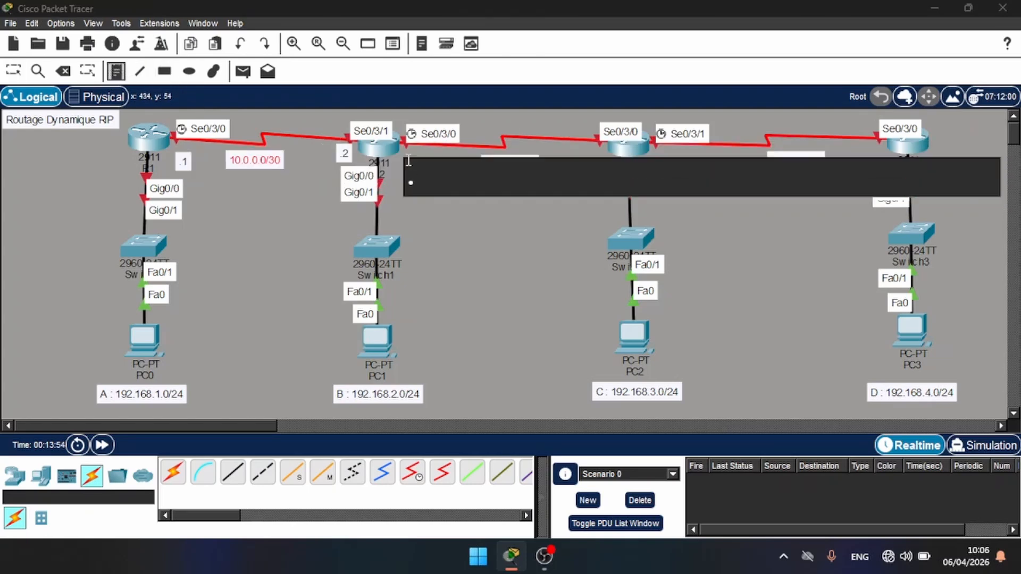
text(5)
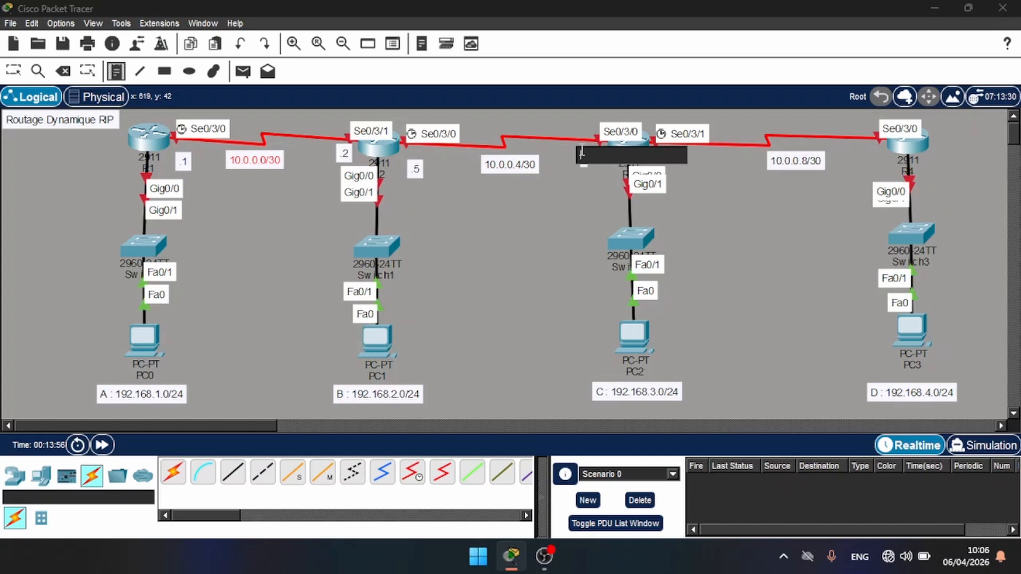
click(585, 154)
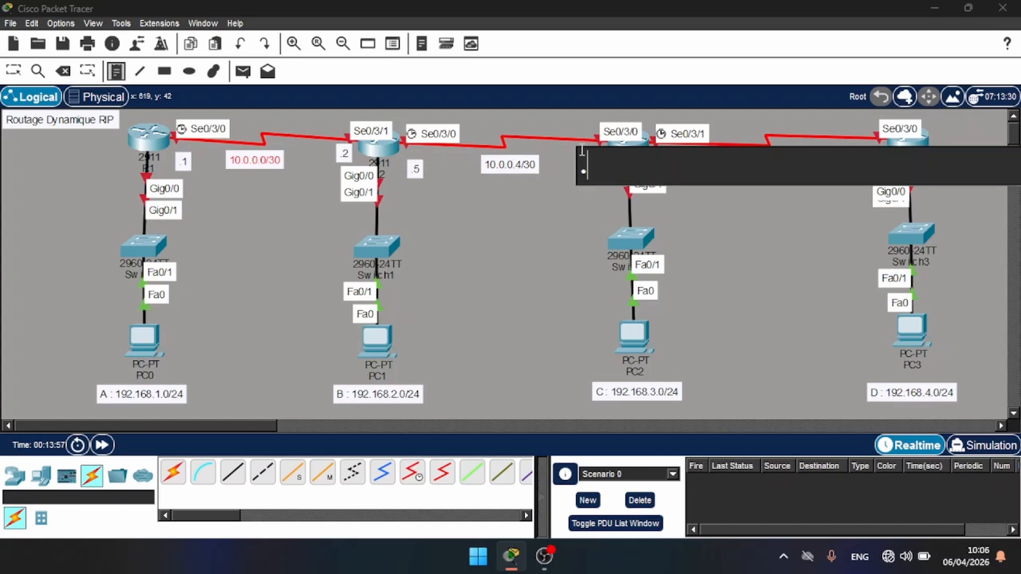
text(.6)
- Label the R3–R4 serial link ends with host address notes, ".9" beside R3 and ".10" beside R4
click(663, 157)
text(.9)
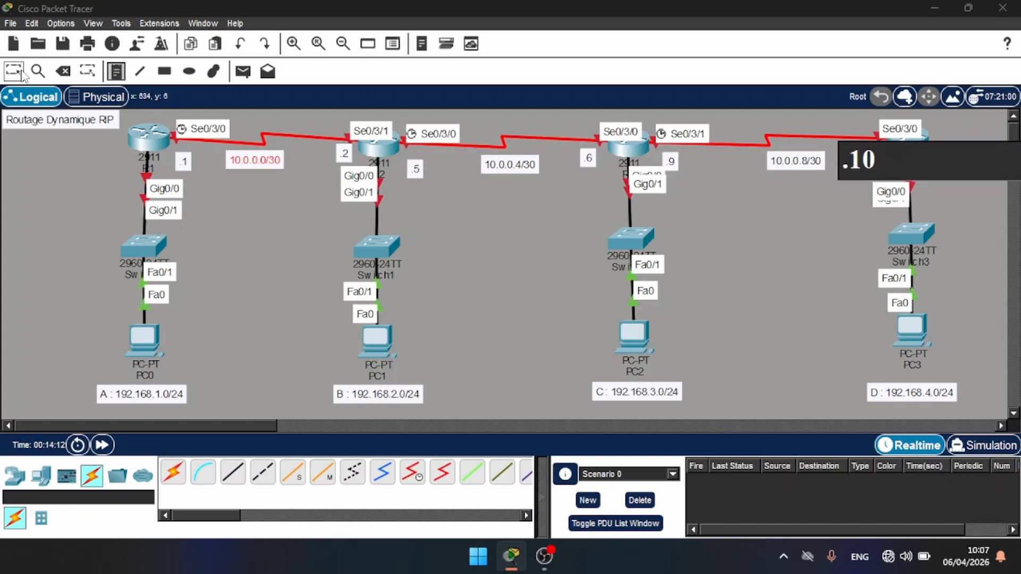
key(Escape)
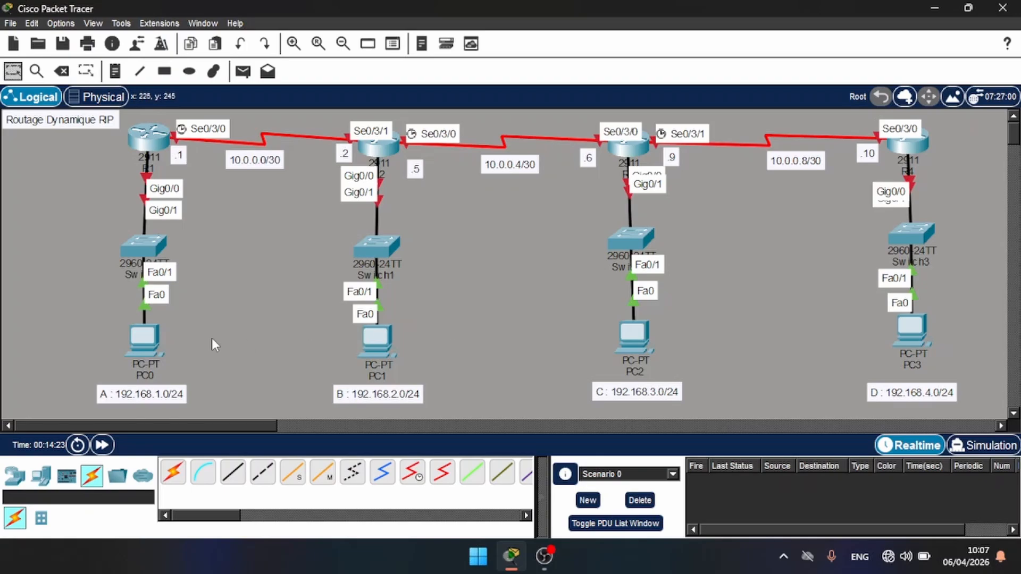
- Give PC0 the static IPv4 address 192.168.1.1 with subnet mask 255.255.255.0
click(151, 338)
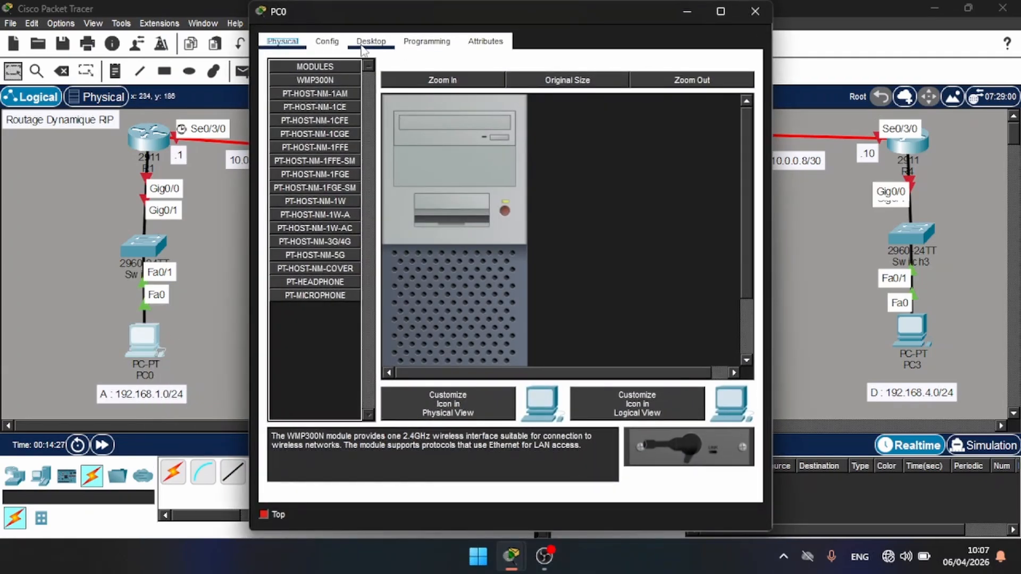
click(364, 50)
click(330, 88)
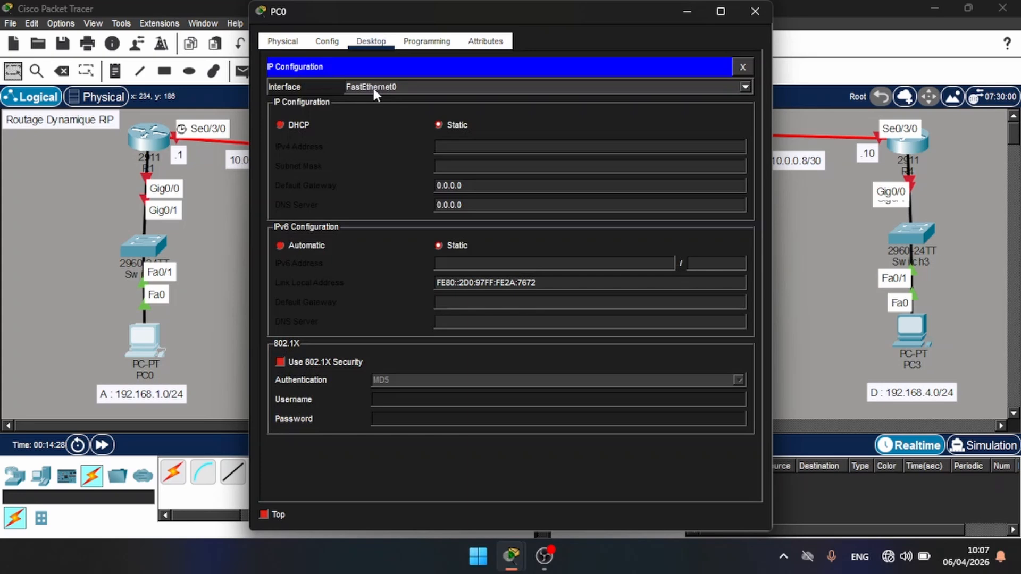
click(442, 150)
text(192.168.1.1)
key(Tab)
key(Tab)
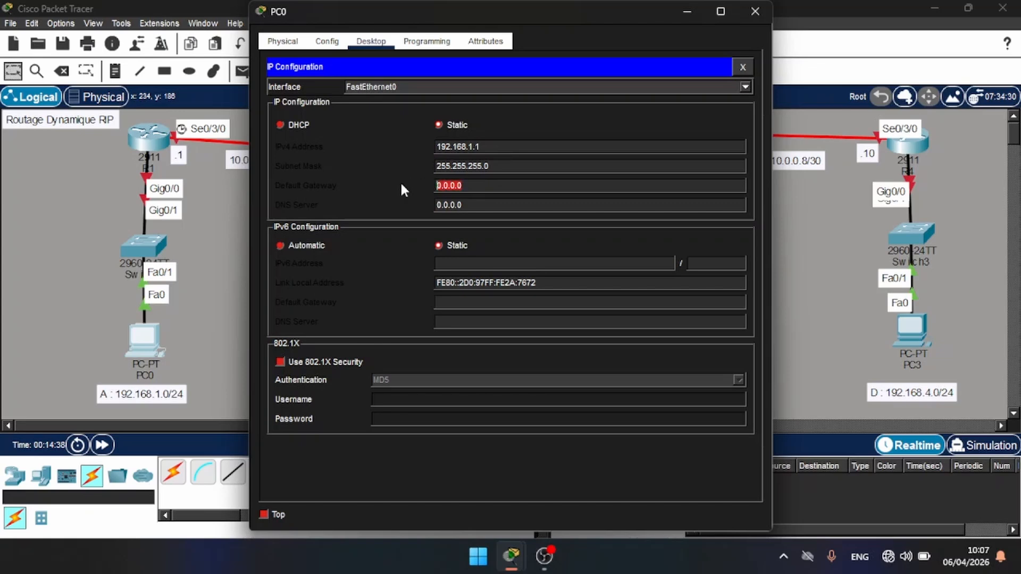
- Set PC0's default gateway to 192.168.1.254 and close its configuration window
text(192.)
text(168.1.254)
click(456, 125)
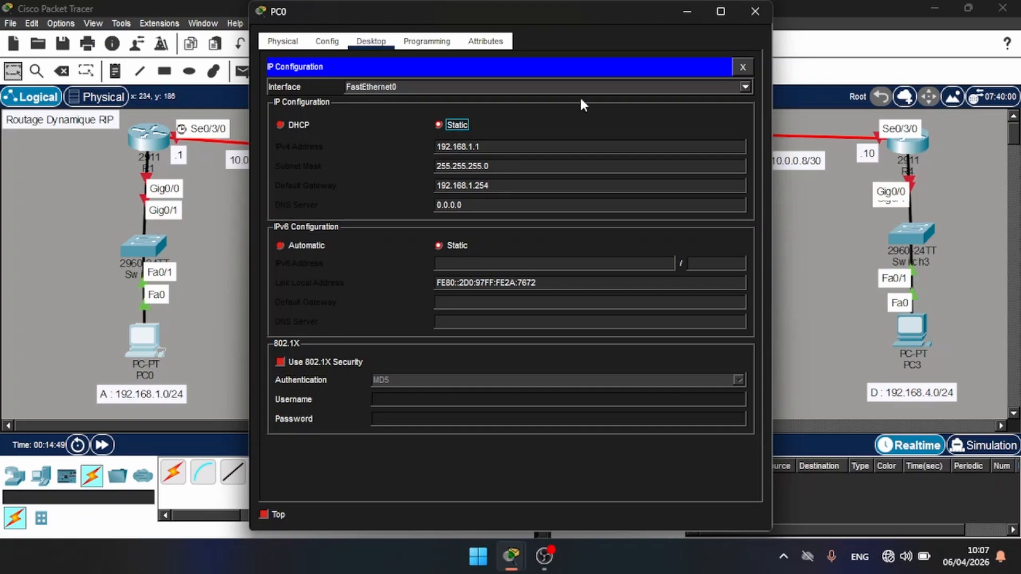
click(752, 18)
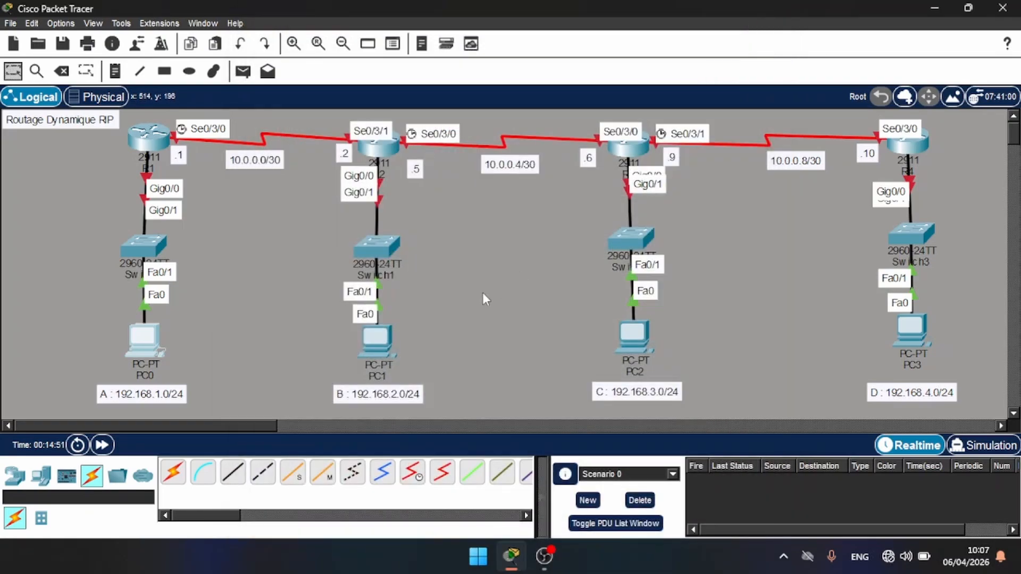
- Give PC1 the static IPv4 address 192.168.2.1 with the default subnet mask filled in
click(375, 342)
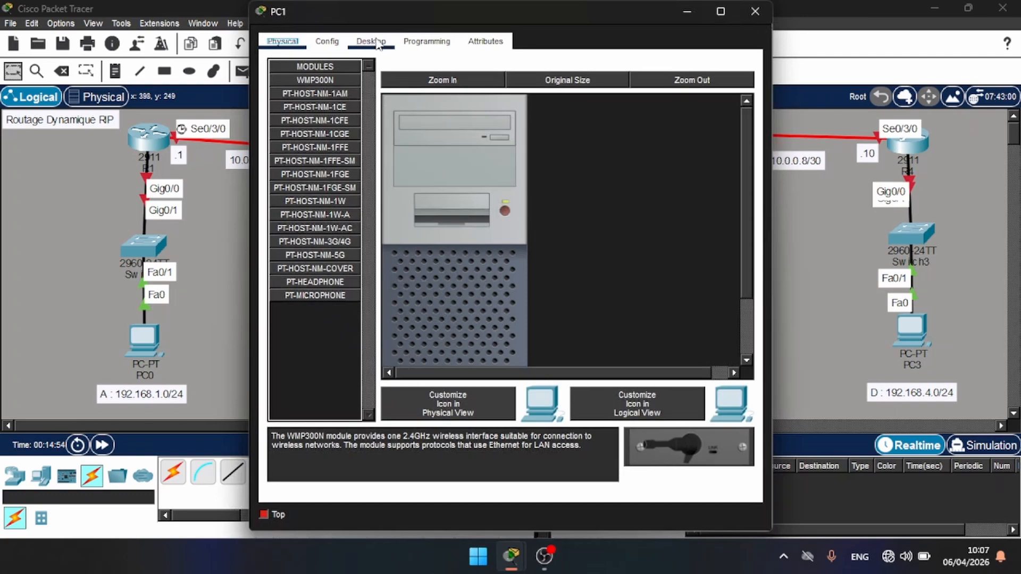
click(377, 44)
click(309, 107)
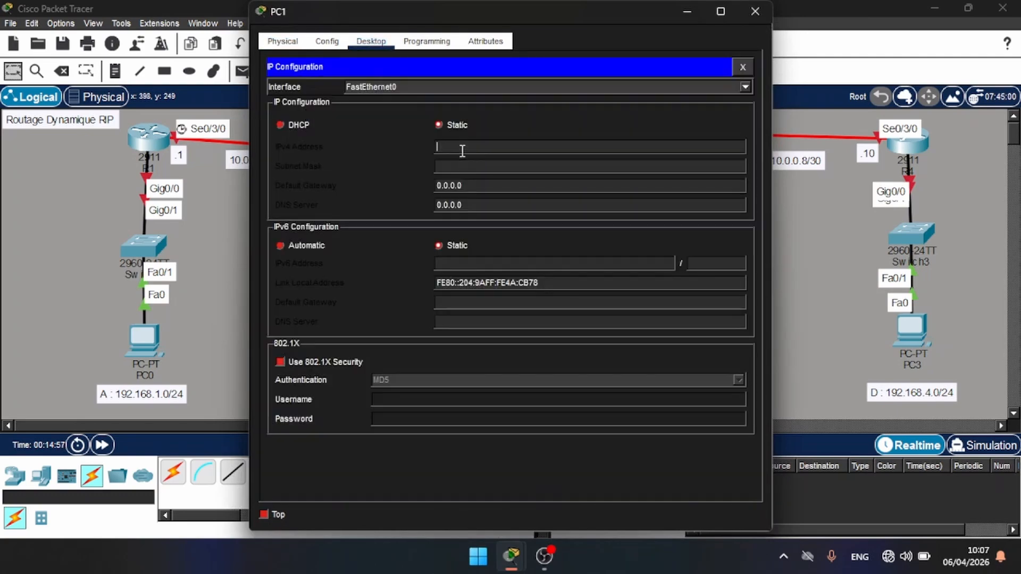
text(192.168.1.1)
key(Left)
key(Left)
key(Delete)
text(2)
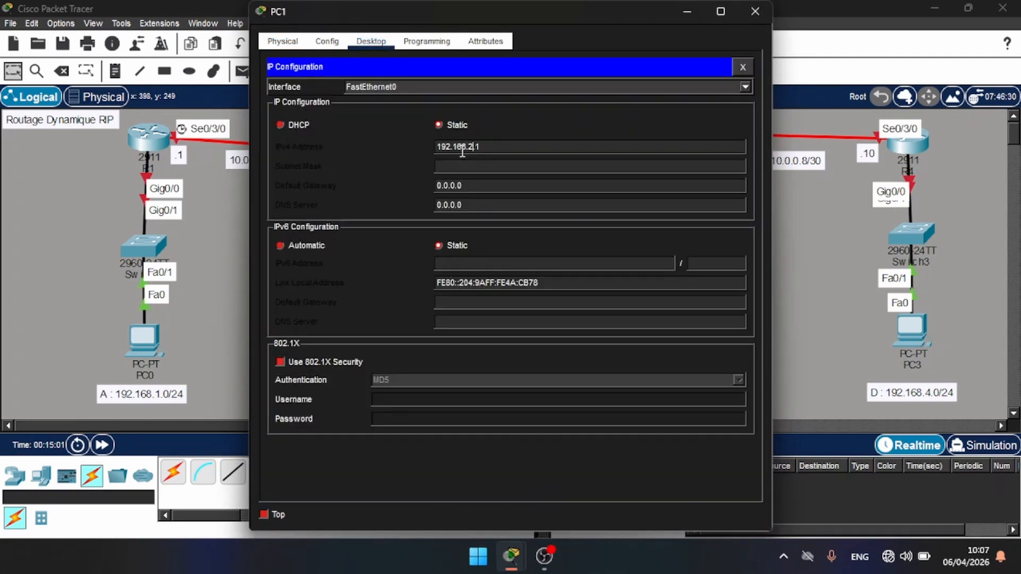
click(470, 166)
- Set PC1's default gateway to 192.168.2.254 and close its configuration window
double_click(468, 183)
text(192.168.1.1)
key(Left)
key(Left)
key(BackSpace)
text(2)
key(End)
key(BackSpace)
text(254)
click(522, 124)
click(754, 12)
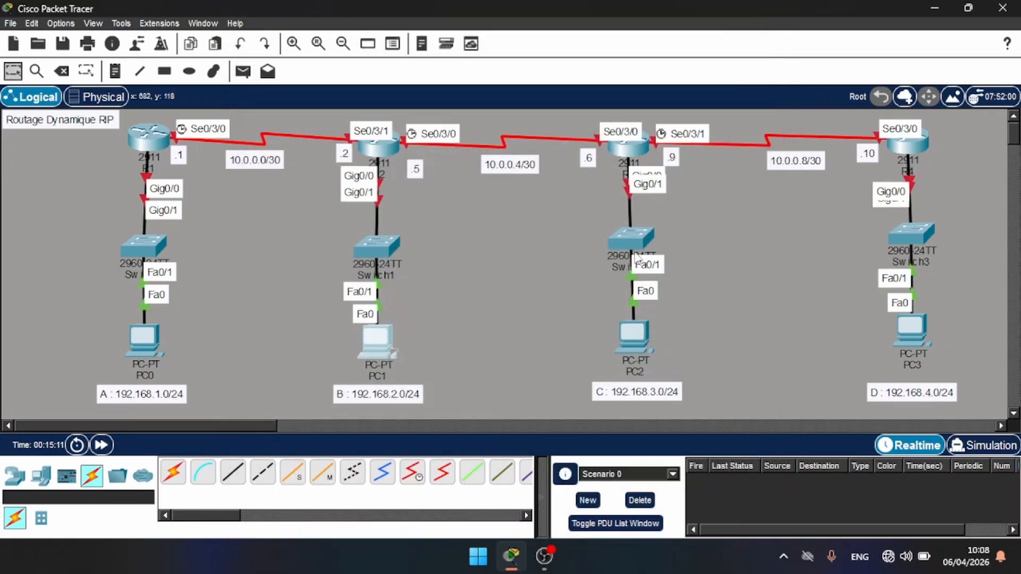
- Give PC2 the static IPv4 address 192.168.3.1 with subnet mask 255.255.255.0
click(632, 336)
click(372, 42)
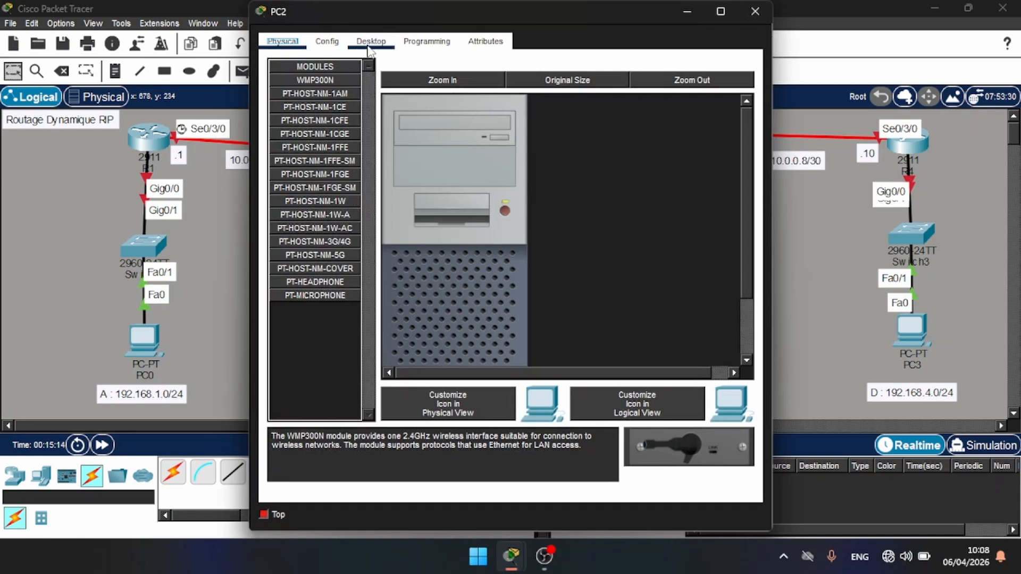
click(331, 110)
click(465, 149)
text(192.168.1.1)
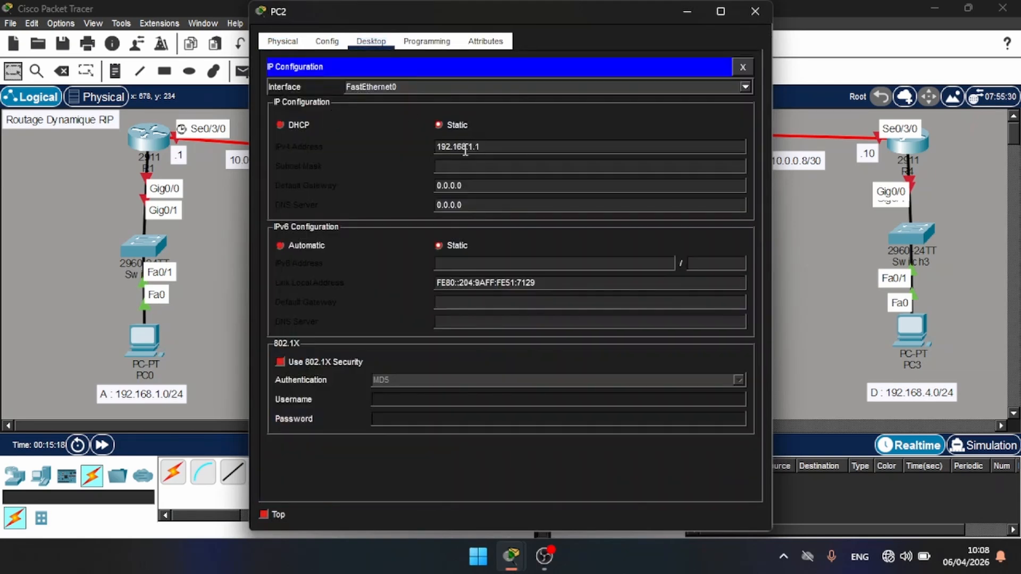
key(Left)
key(Left)
key(BackSpace)
text(3)
click(468, 164)
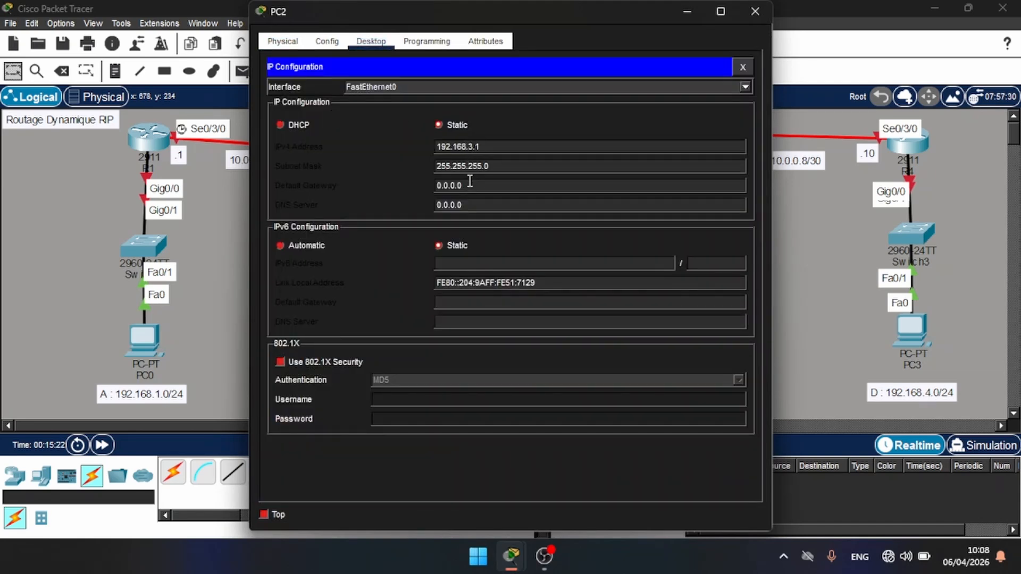
- Set PC2's default gateway to 192.168.3.254 and close its configuration window
drag(469, 184, 396, 190)
text(192.168.1.1)
key(Left)
key(Left)
key(BackSpace)
text(3)
key(Right)
key(Right)
key(BackSpace)
text(254)
click(457, 124)
click(755, 11)
- Give PC3 the static IPv4 address 192.168.4.1 with subnet mask 255.255.255.0
click(911, 330)
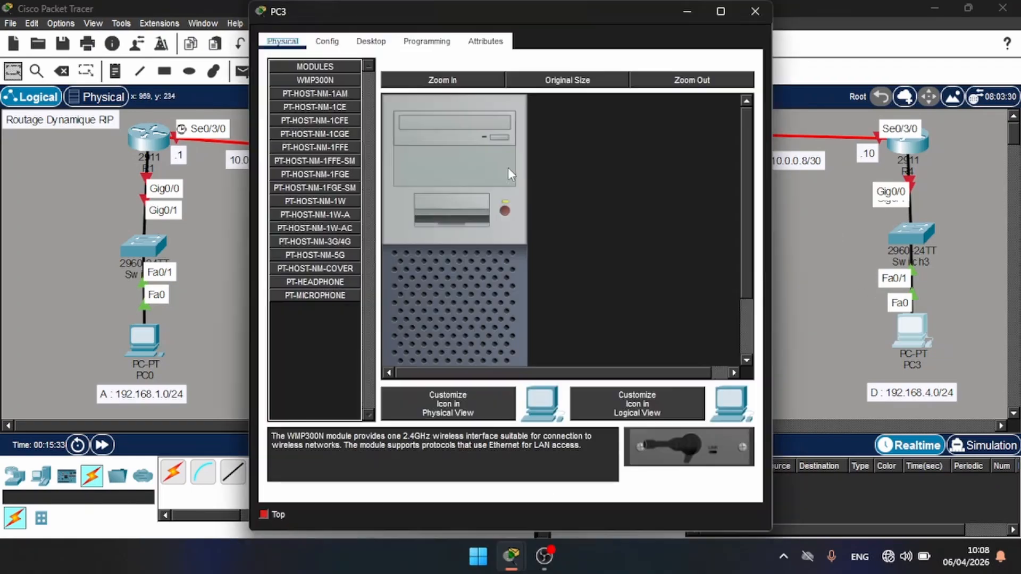
click(380, 47)
click(327, 111)
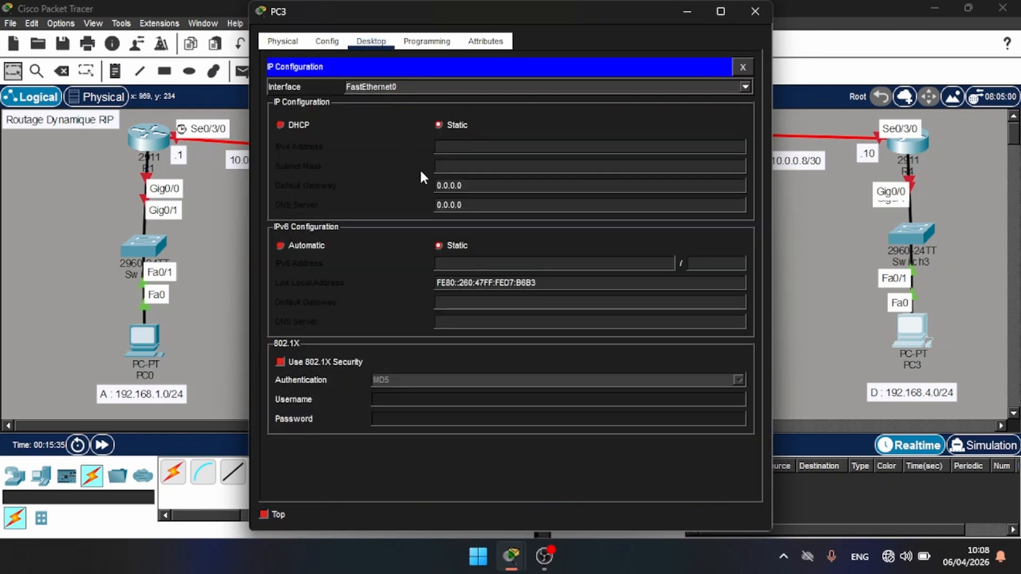
click(446, 145)
text(192.168.1.1)
key(BackSpace)
key(BackSpace)
key(BackSpace)
text(4.1)
click(478, 169)
- Set PC3's default gateway to 192.168.4.254 and close its configuration window
drag(472, 185, 410, 183)
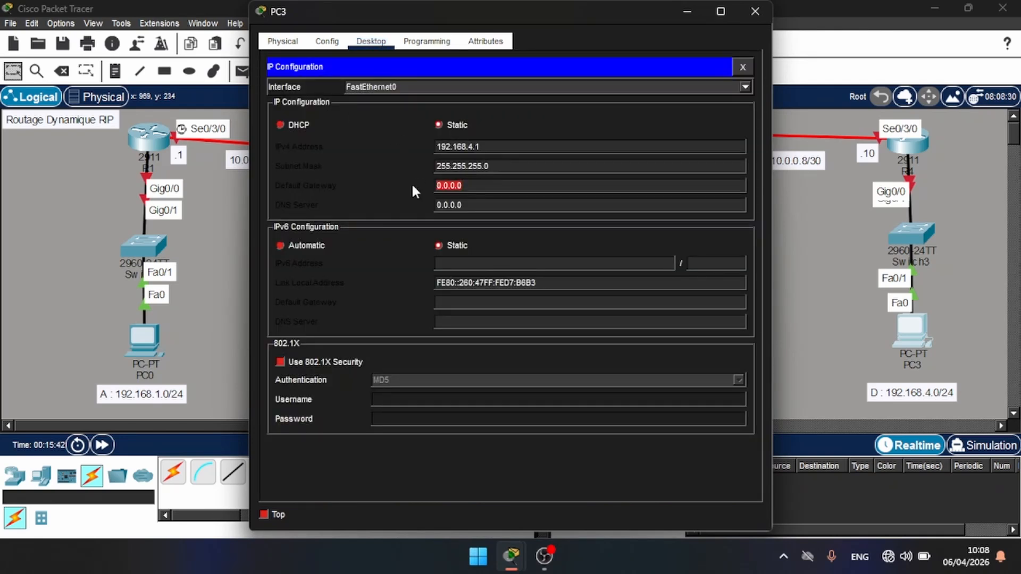
text(192.168.1.1)
key(Left)
key(Left)
key(BackSpace)
text(4)
key(End)
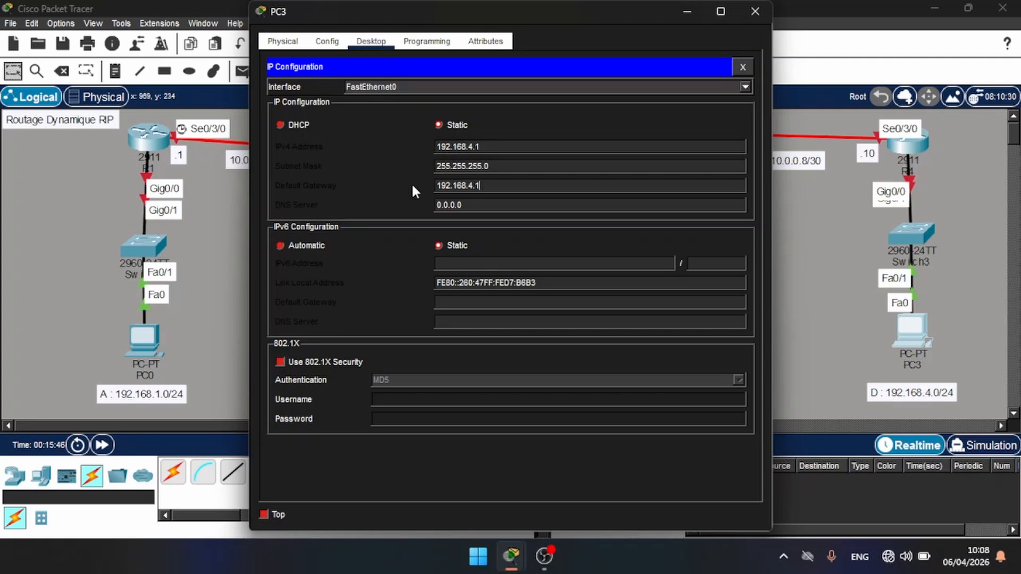
key(BackSpace)
text(254)
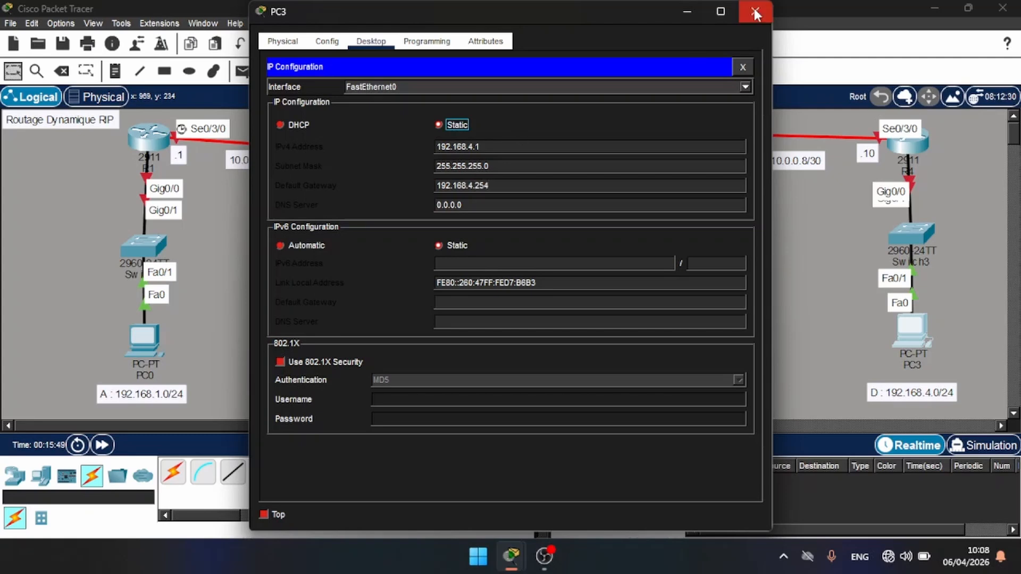
click(755, 11)
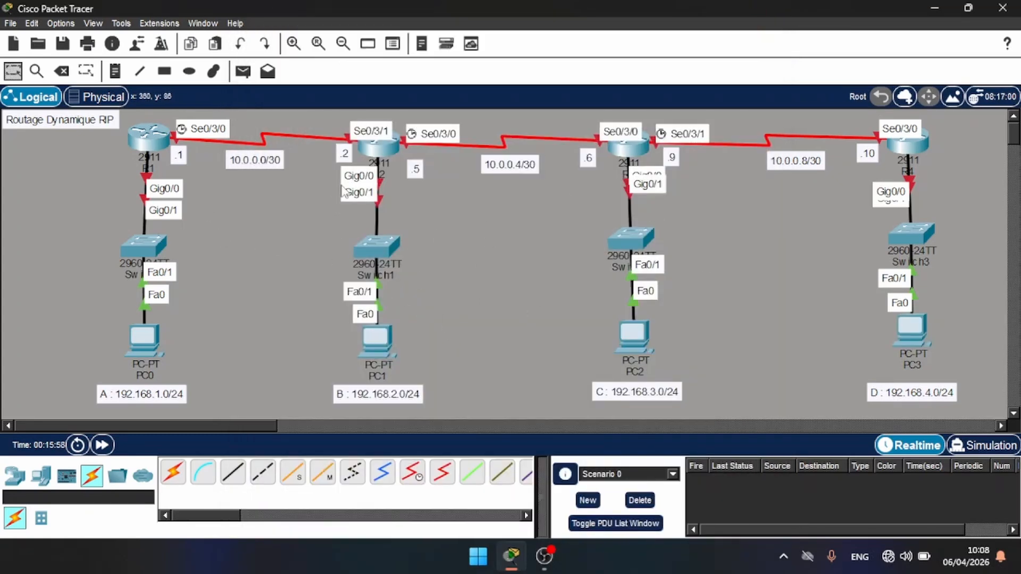
- Open router R1's command line and decline the initial configuration dialog with "no"
click(148, 147)
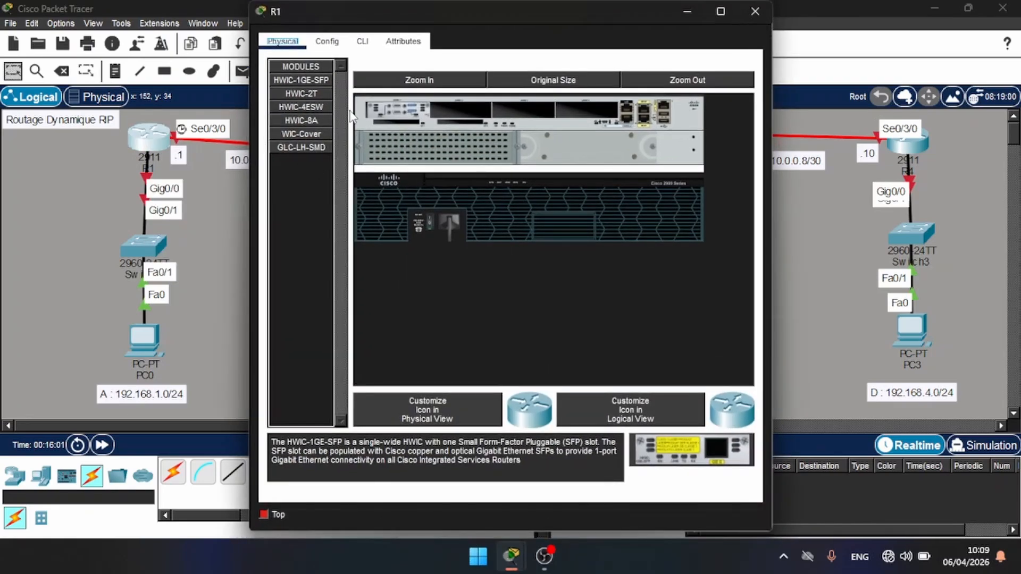
click(362, 42)
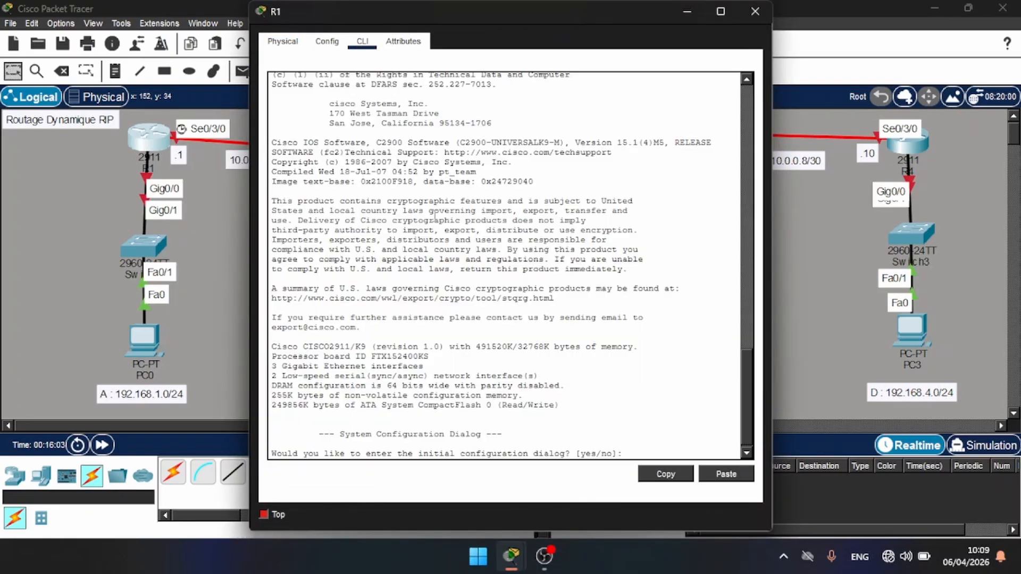
key(Return)
key(Return)
text(no)
key(Return)
key(Return)
key(Return)
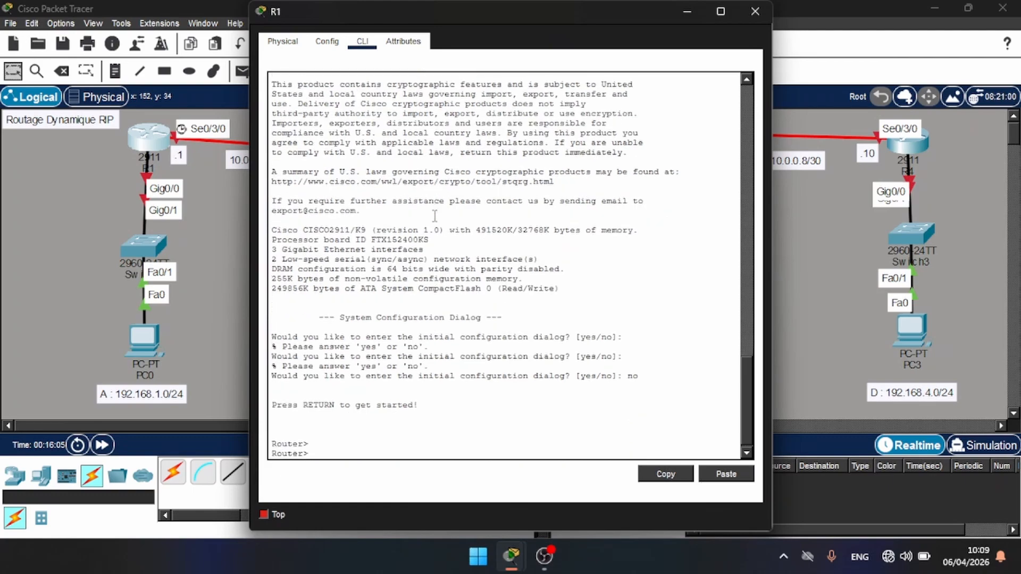
- Enter privileged mode and global configuration mode on R1 with "en" and "conf t"
text(en)
key(Return)
key(Return)
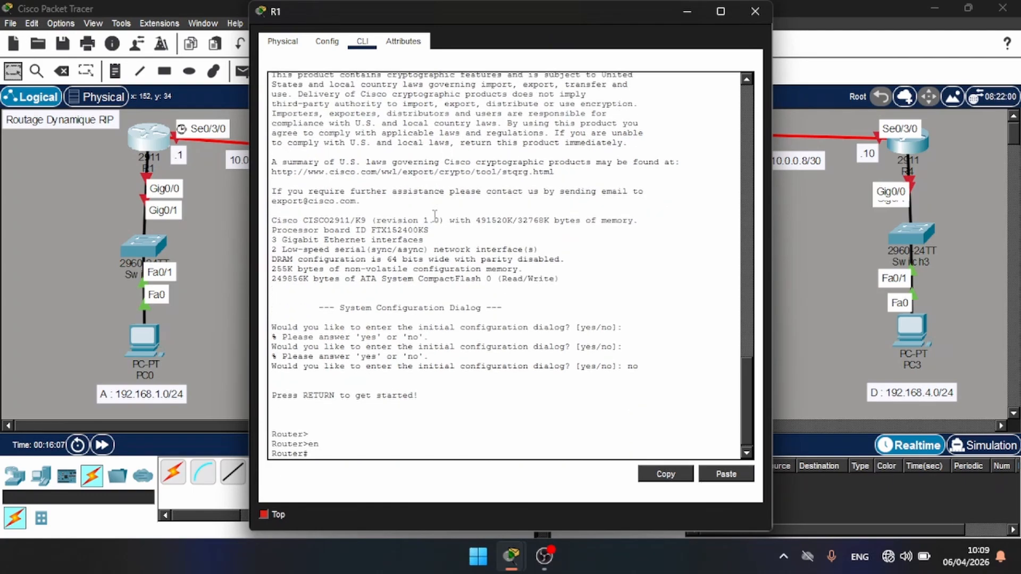
text(conf t)
key(Return)
key(Return)
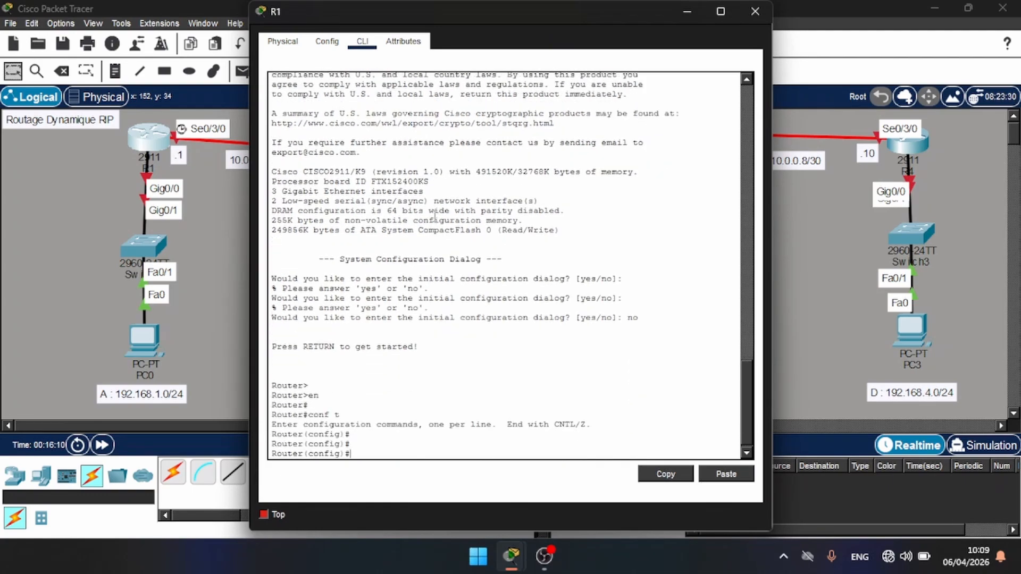
- Assign IP address 192.168.1.254 with mask 255.255.255.0 to R1's interface g0/0
text(int g0/0)
key(Return)
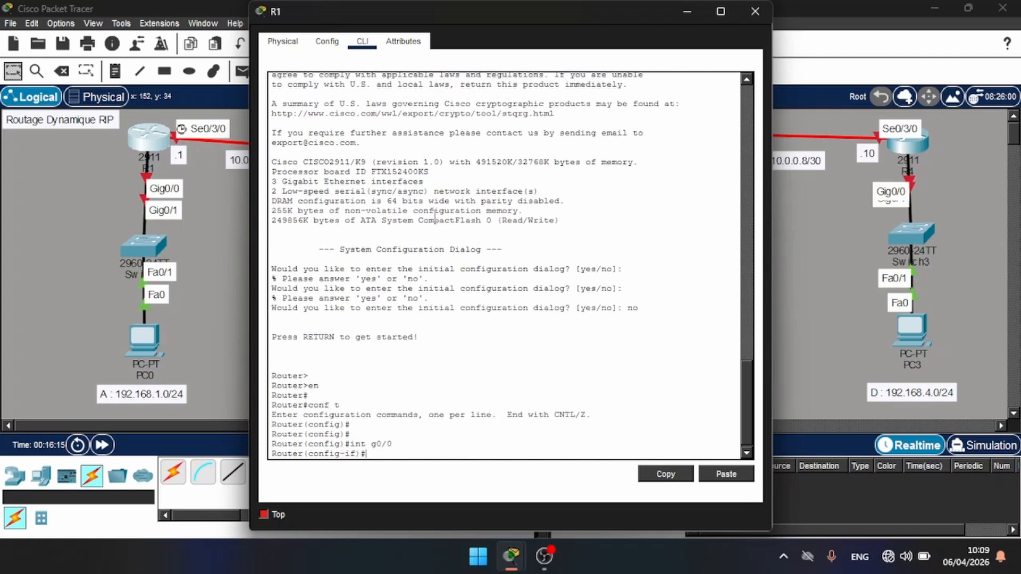
text(ip add 192.168.1.254 255)
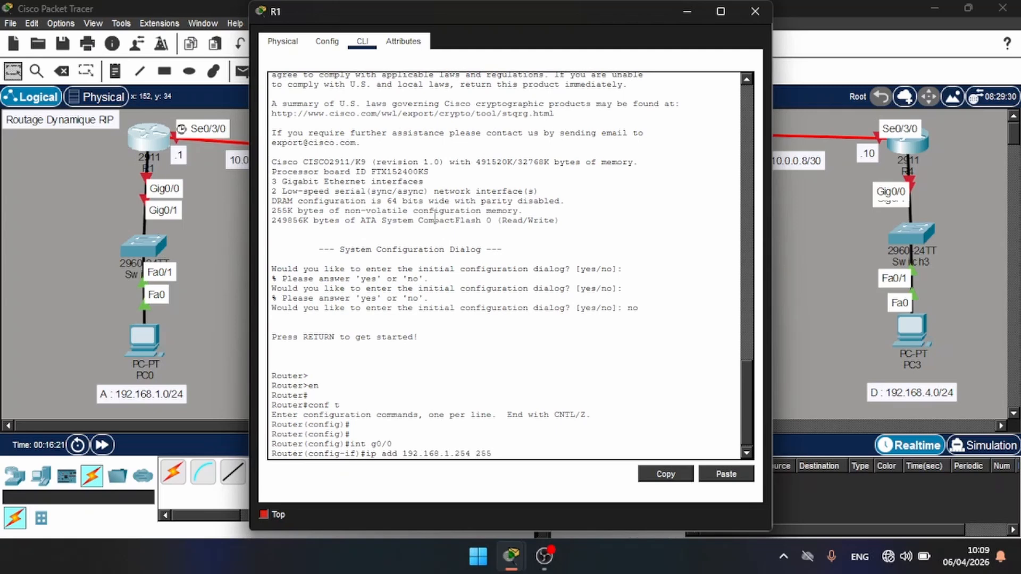
text(.255.255.0)
key(Return)
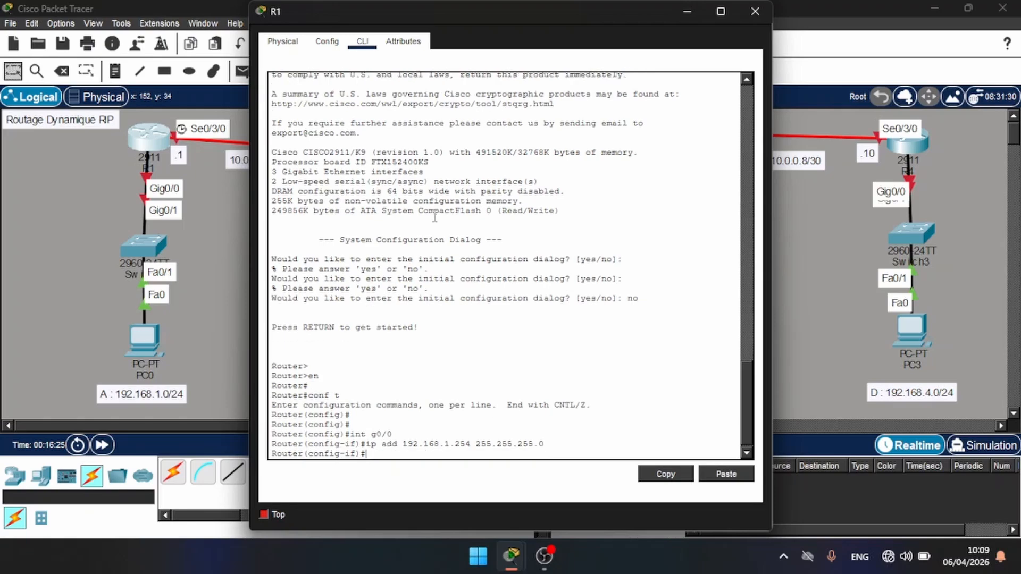
- Enable R1's interface g0/0 with "no shut" and return to global configuration mode
text(no shut)
key(Return)
key(Return)
key(Return)
key(Return)
key(Return)
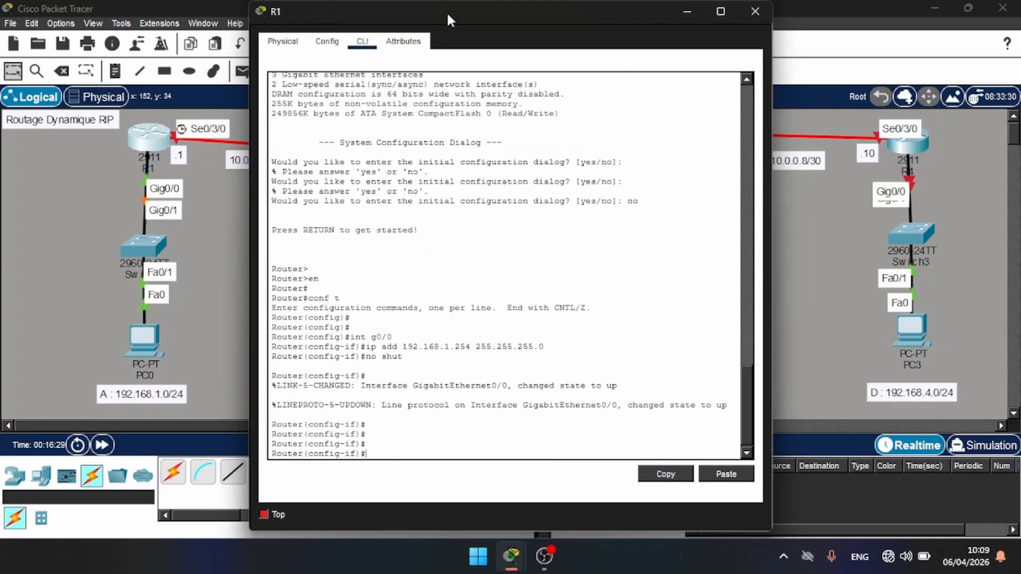
drag(446, 11, 531, 15)
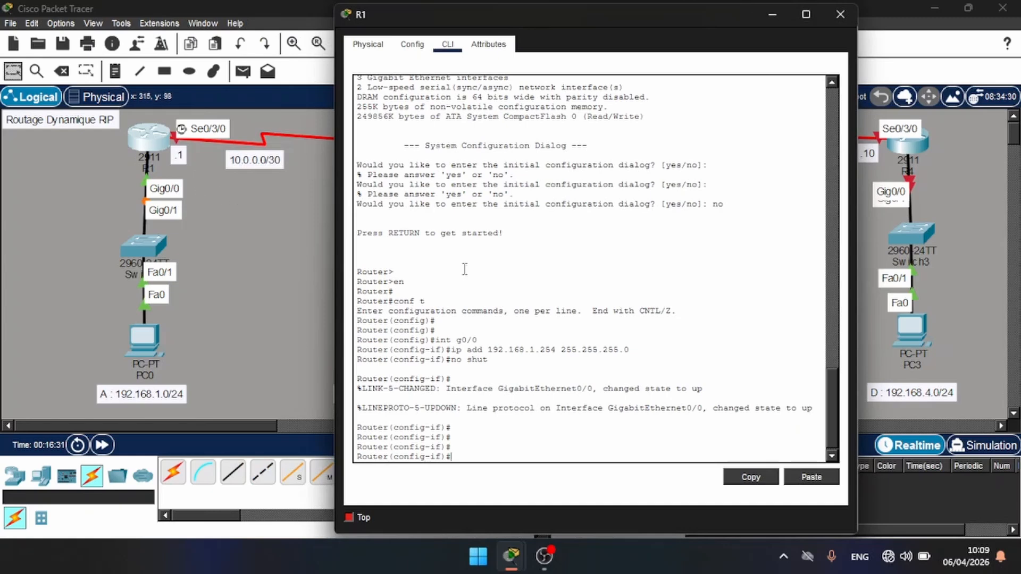
text(ex)
key(Return)
key(Return)
key(Return)
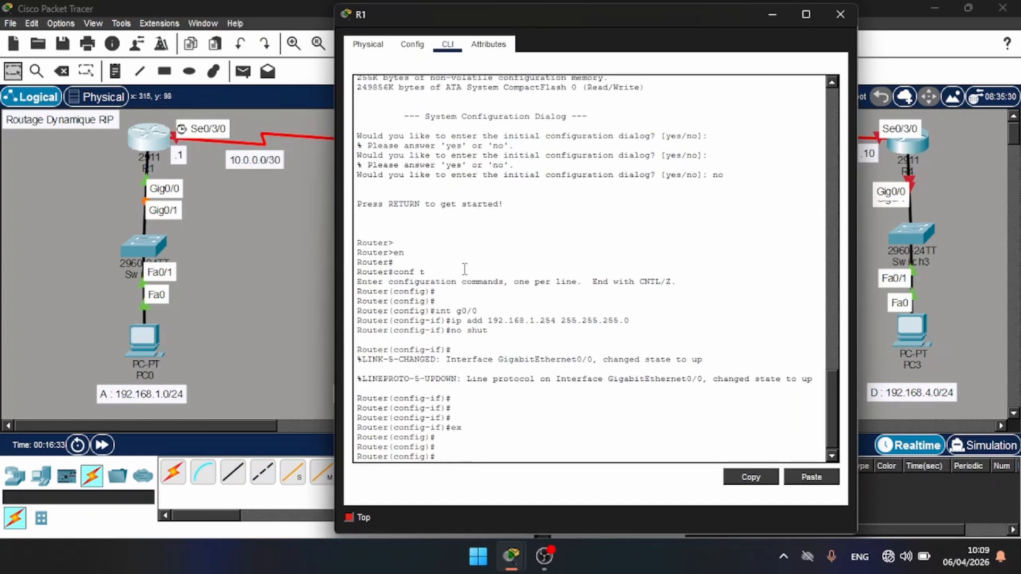
- Assign IP address 10.0.0.1 with mask 255.255.255.252 to R1's interface s0/3/0 and enable it with "no shut"
text(int s0/3/0)
key(Return)
text(ip add)
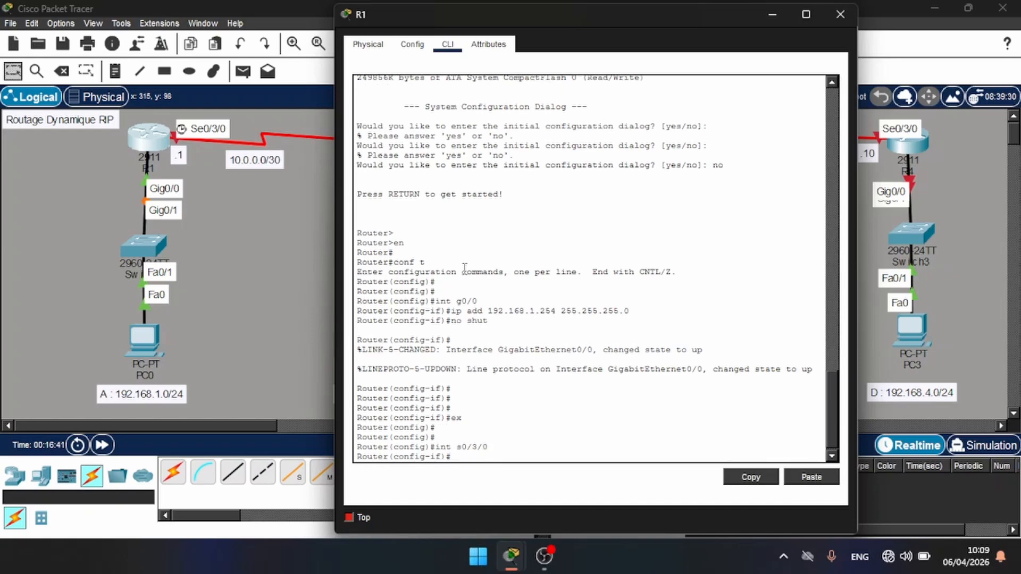
text( 10.0.0.1 )
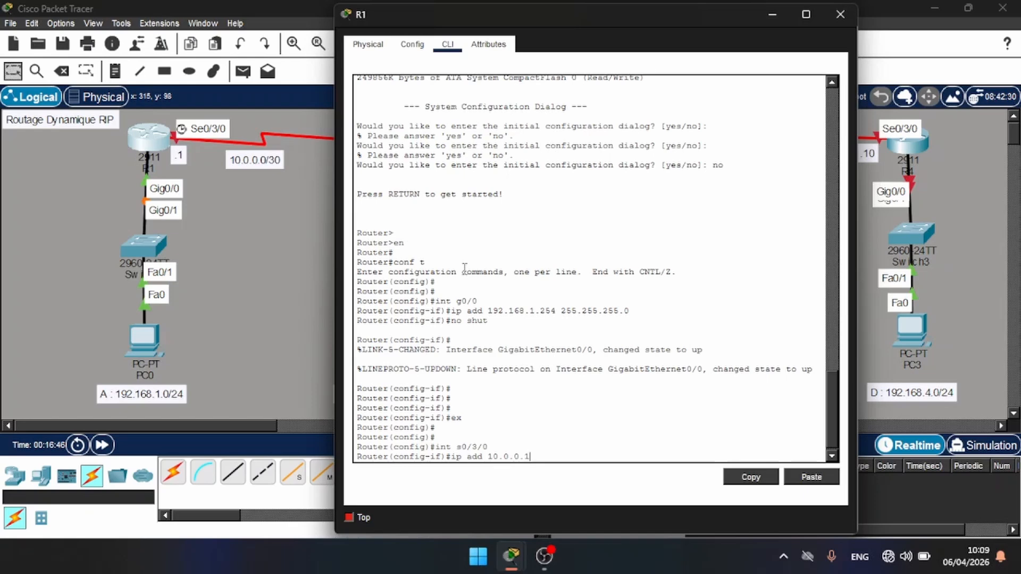
text(255.255.255.252)
key(Return)
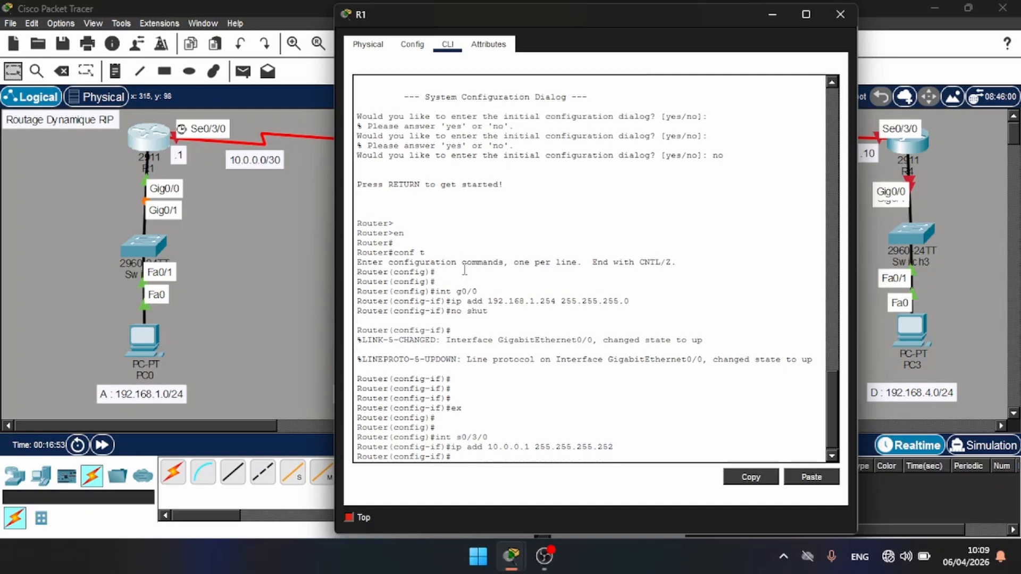
text(no shut)
key(Return)
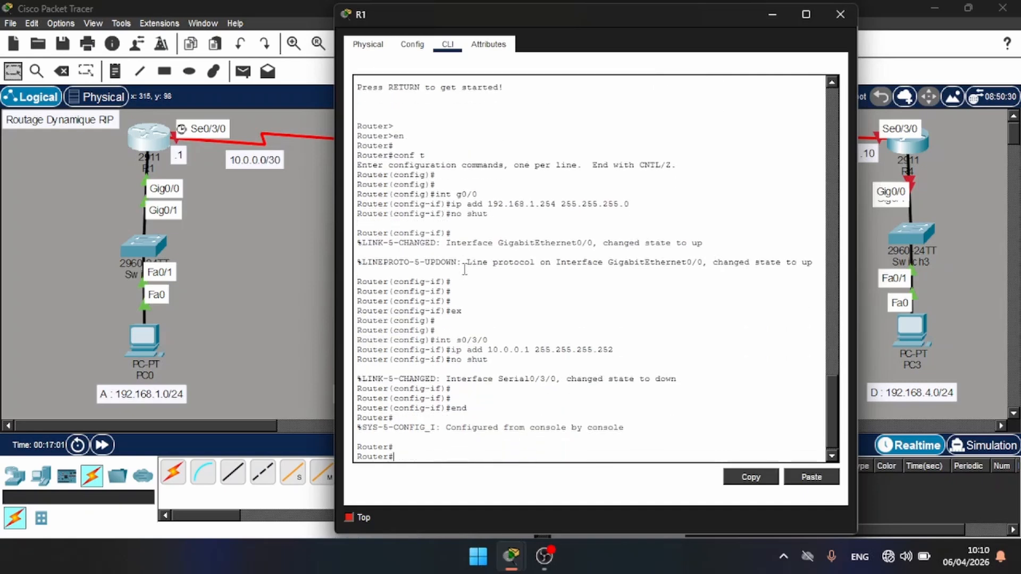
- Save R1's configuration with "wr" and close its window
text(wr)
key(Return)
key(Return)
key(Return)
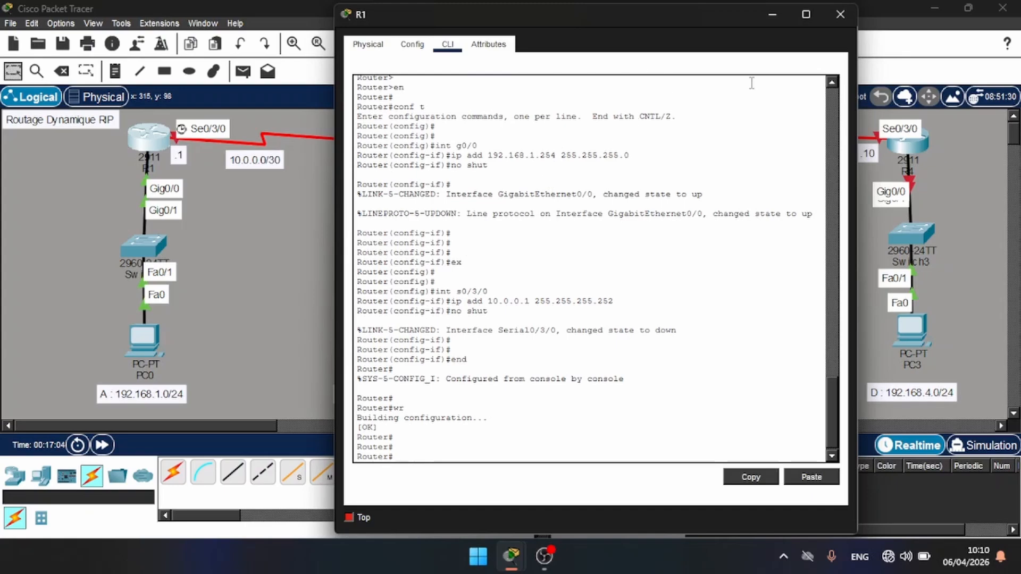
click(839, 15)
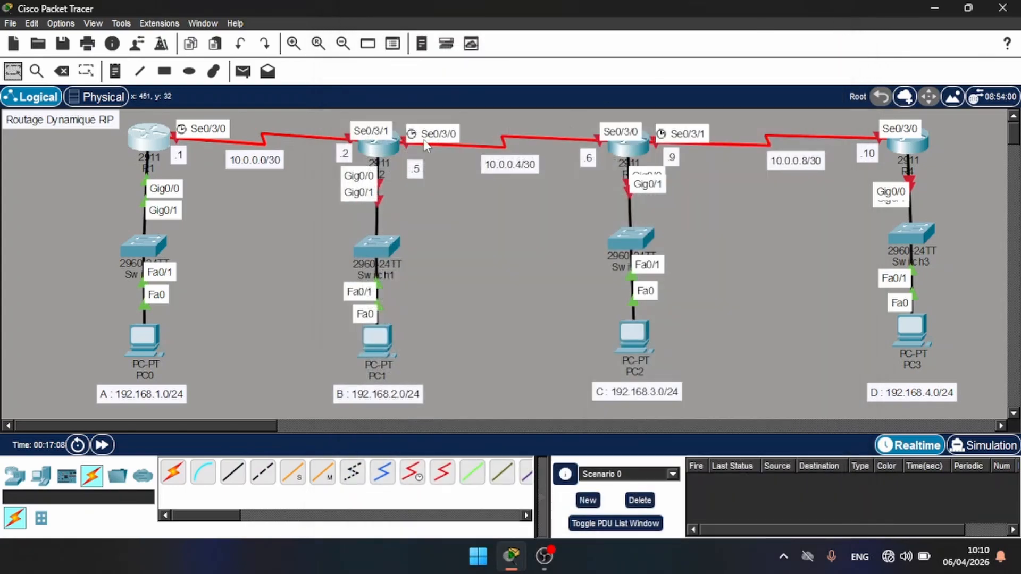
- Reopen R1's command line, enter global configuration mode with "conf t" and set the hostname to R1
click(379, 150)
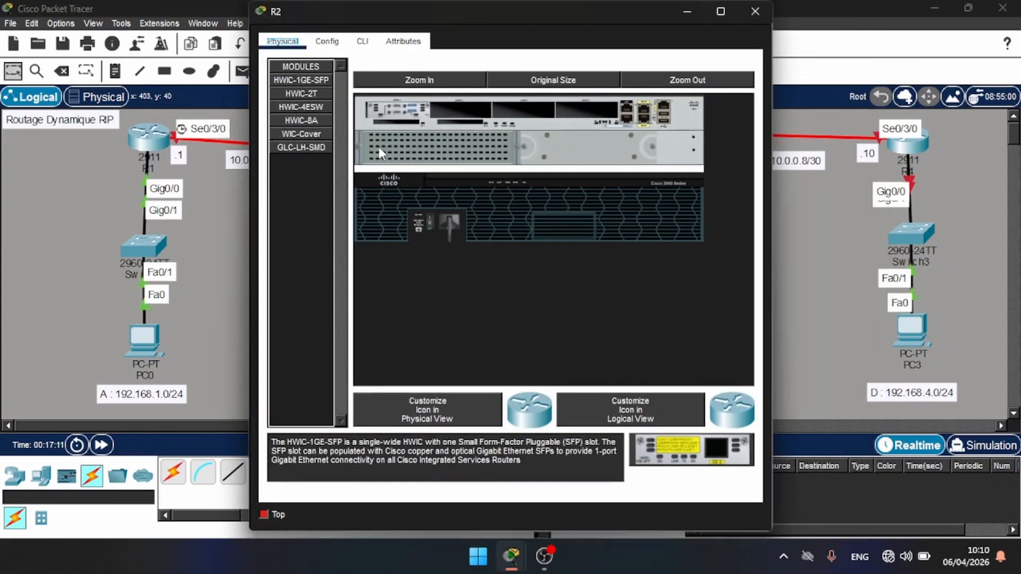
click(686, 8)
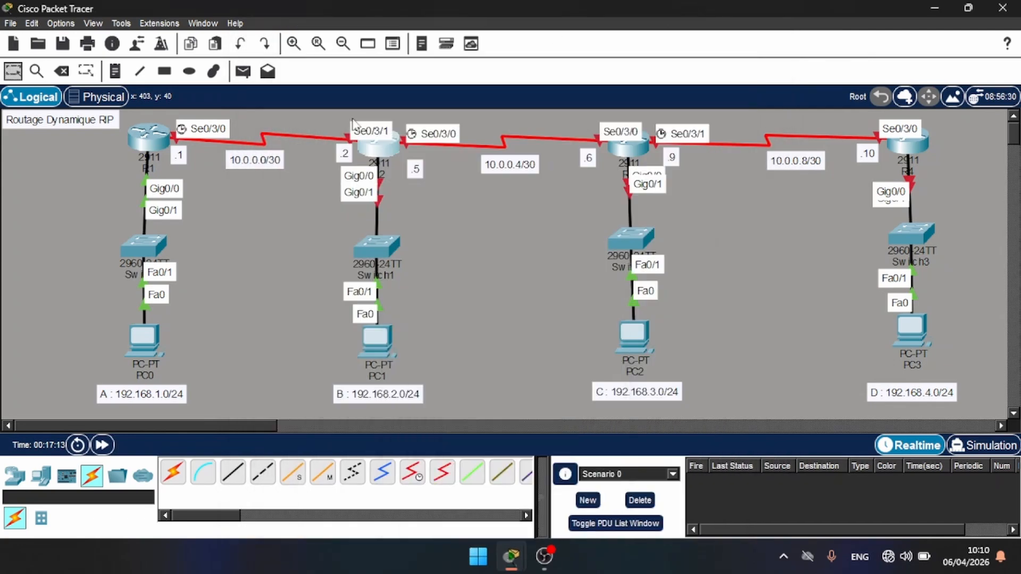
click(147, 148)
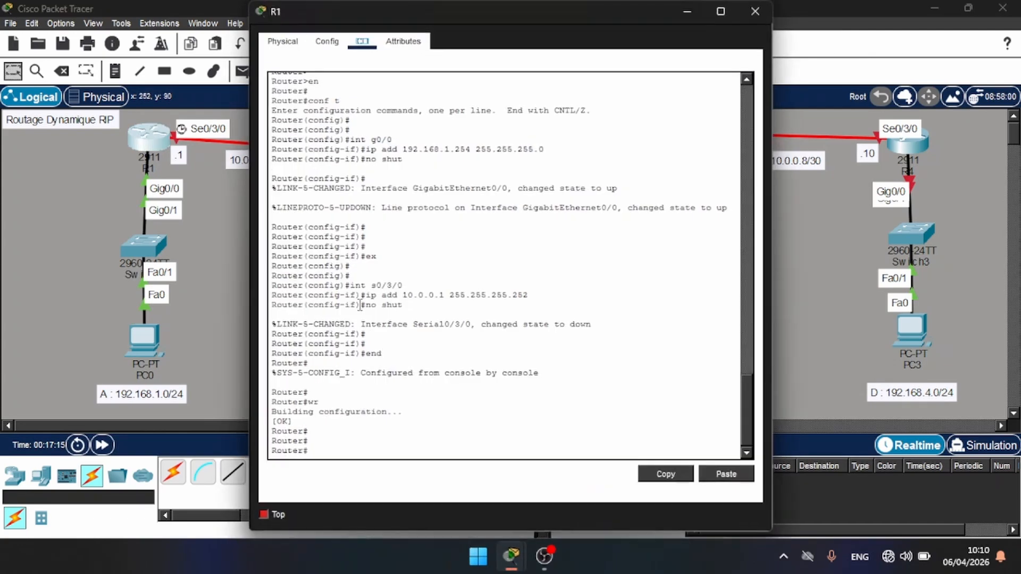
text(conf t)
key(Return)
key(Return)
text(host R1)
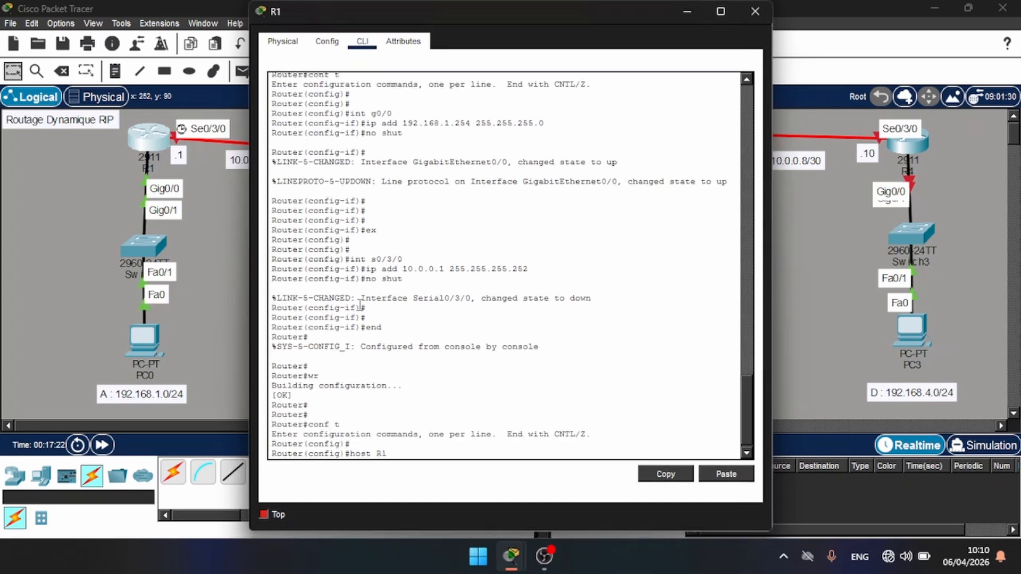
key(Return)
key(Return)
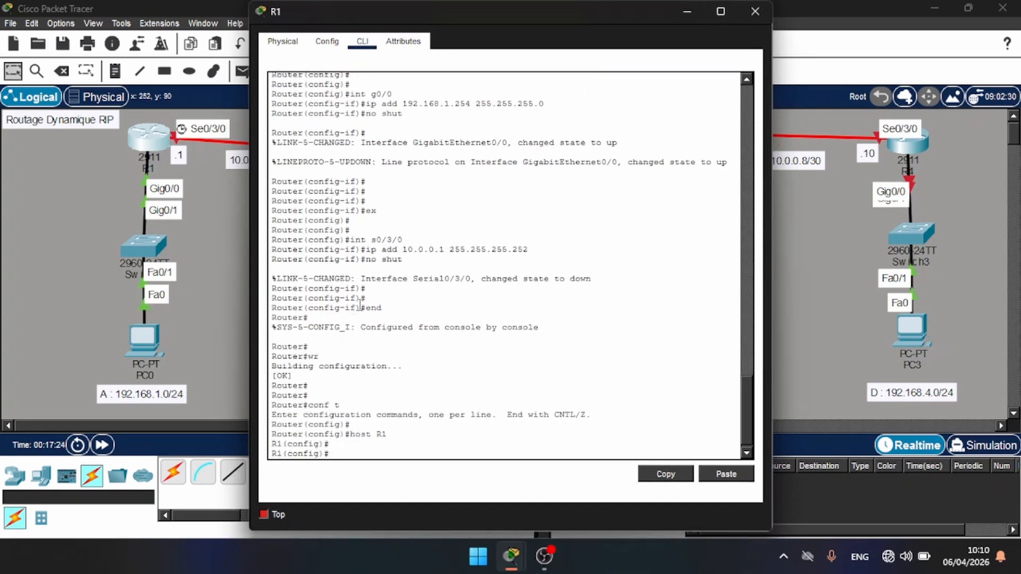
- Save R1's configuration from global configuration mode with "DO WR" and close the router window
text(DO WR)
key(Return)
key(Return)
key(Return)
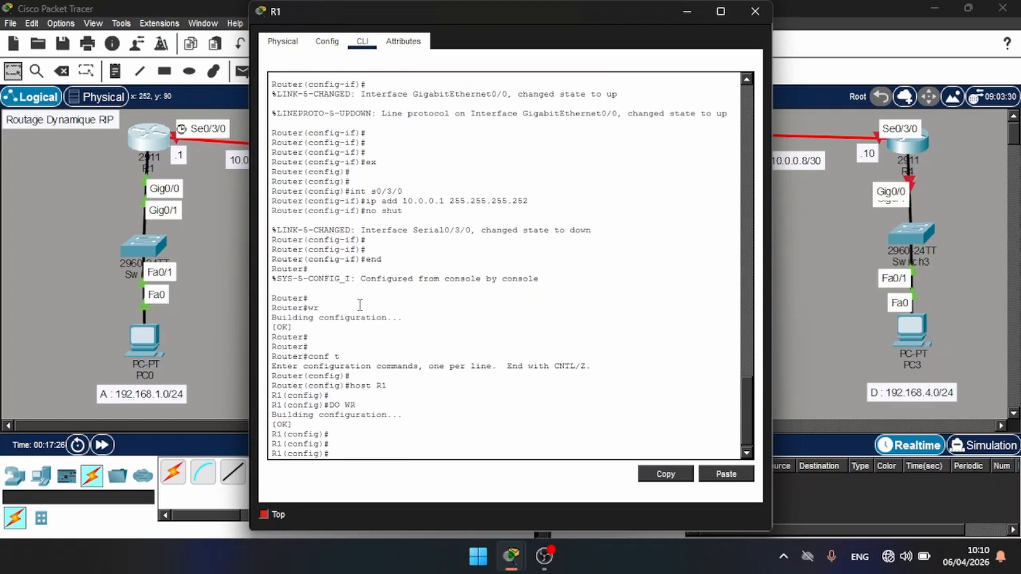
click(754, 12)
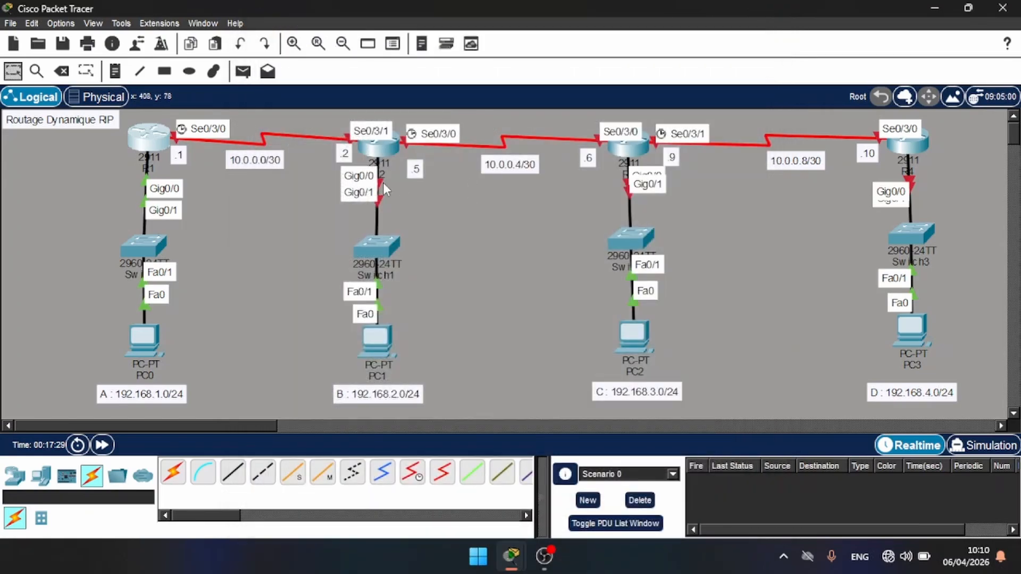
- Open router R2's command line and decline the initial configuration dialog with "no"
click(387, 149)
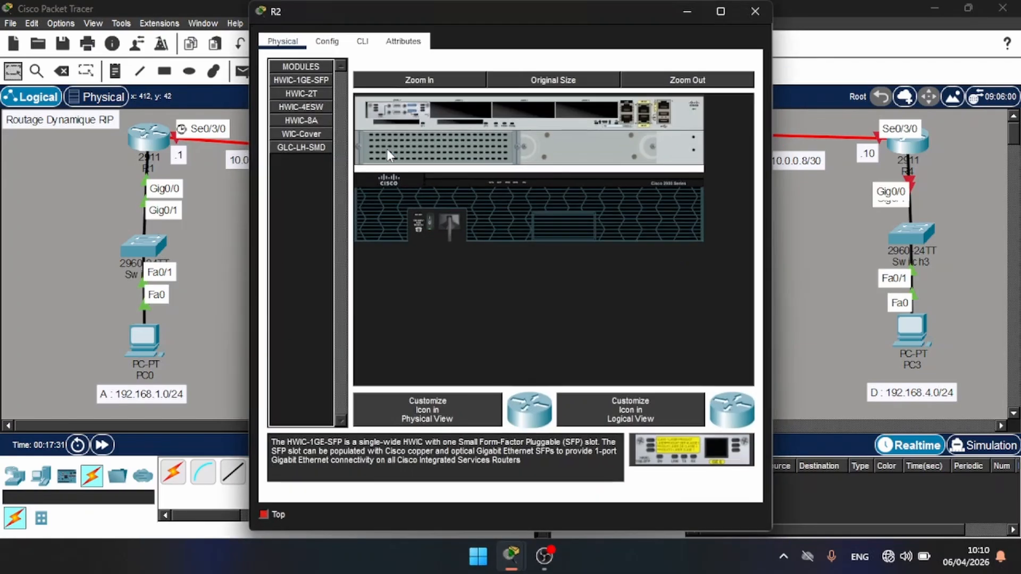
click(372, 51)
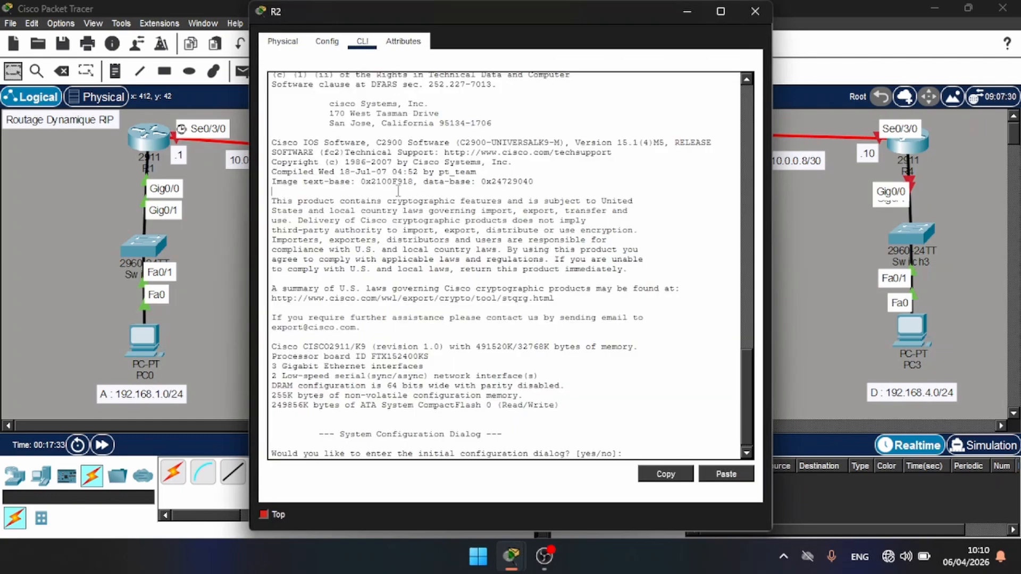
text(no)
key(Return)
key(Return)
key(Return)
- Enter privileged mode and global configuration mode on R2 with "en" and "conf t"
text(en)
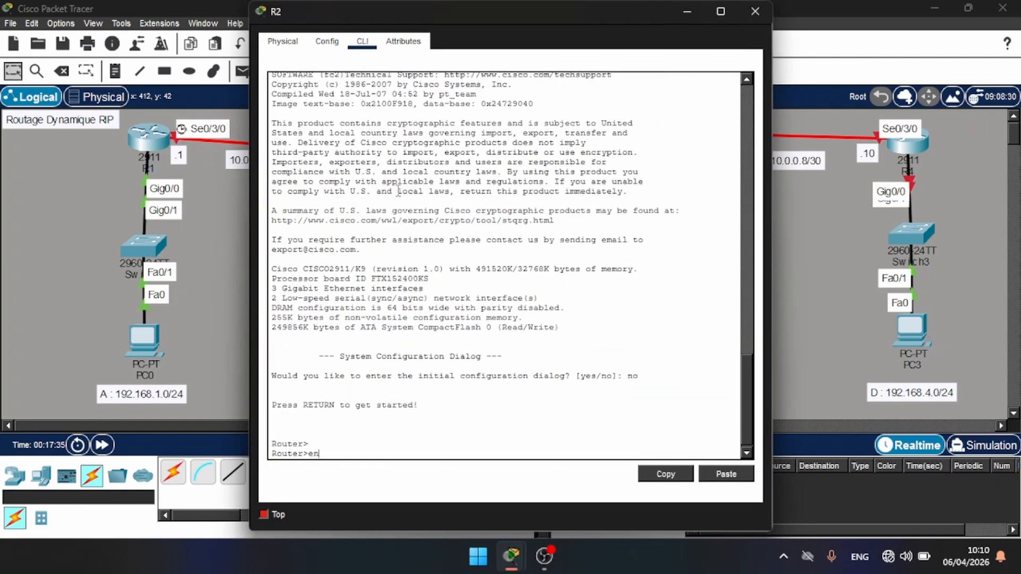
key(Return)
text(conf t)
key(Return)
key(Return)
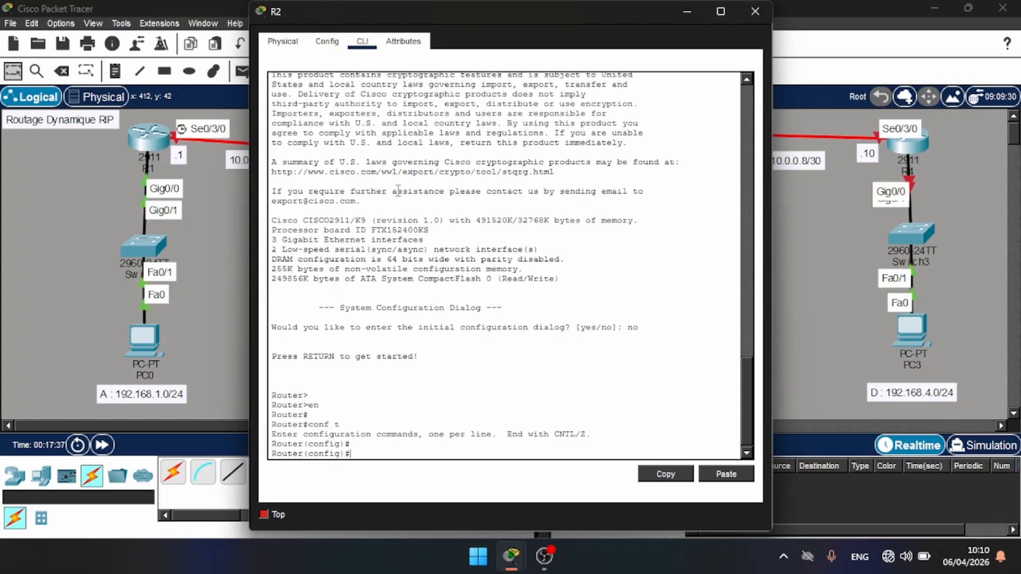
- Set the second router's hostname to R2 with the "host" command
text(host)
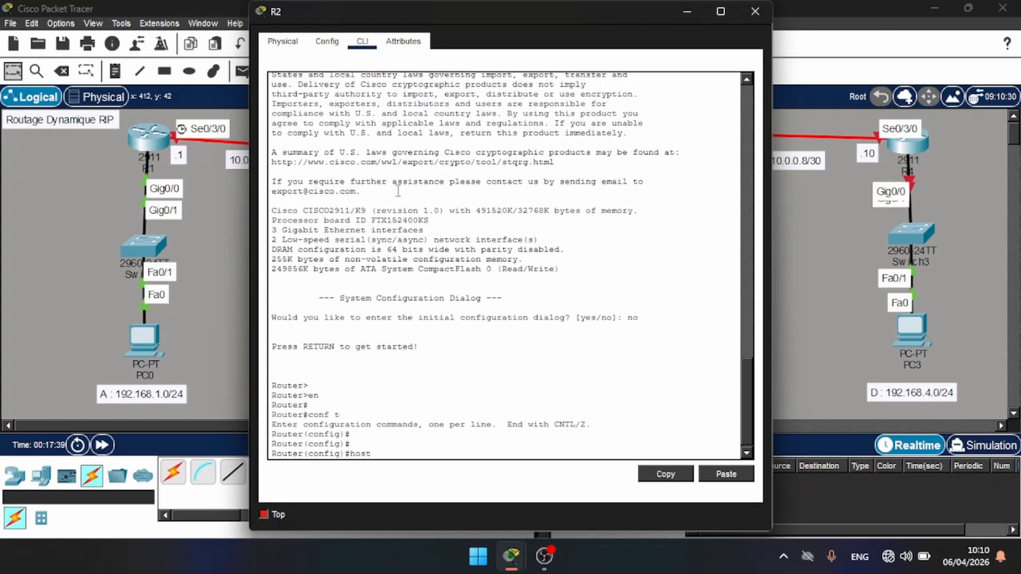
text( R2)
key(Return)
key(Return)
key(Return)
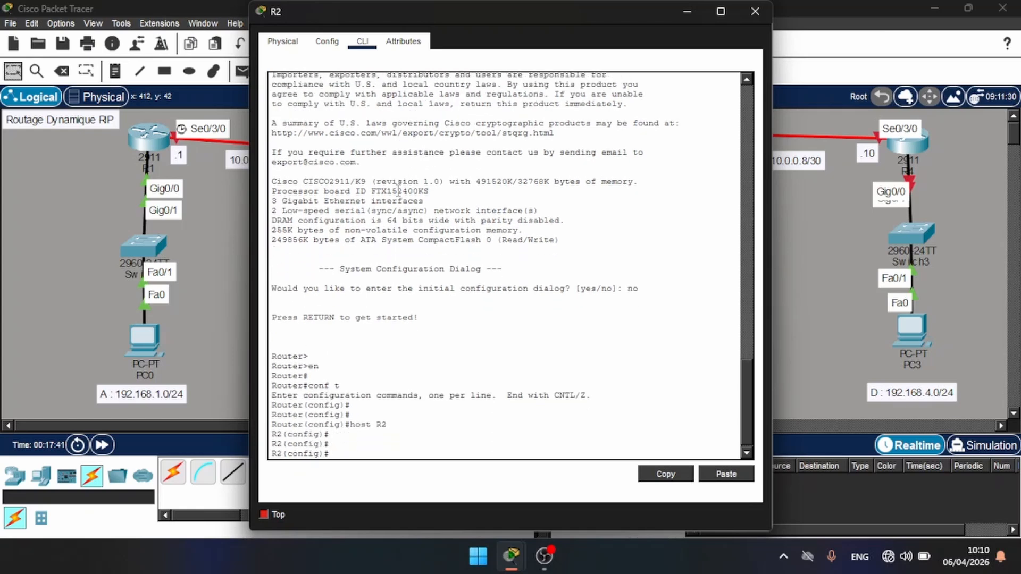
- Move R2's window clear of its topology labels and assign 192.168.2.254 with mask 255.255.255.0 to interface g0/0
text(int)
drag(442, 13, 714, 22)
text(g0/0)
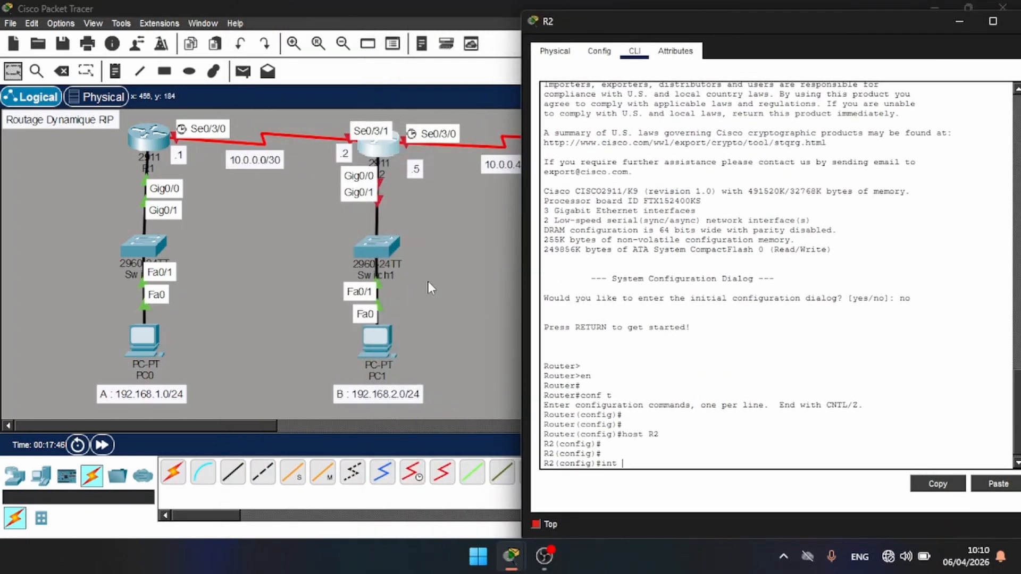
key(Return)
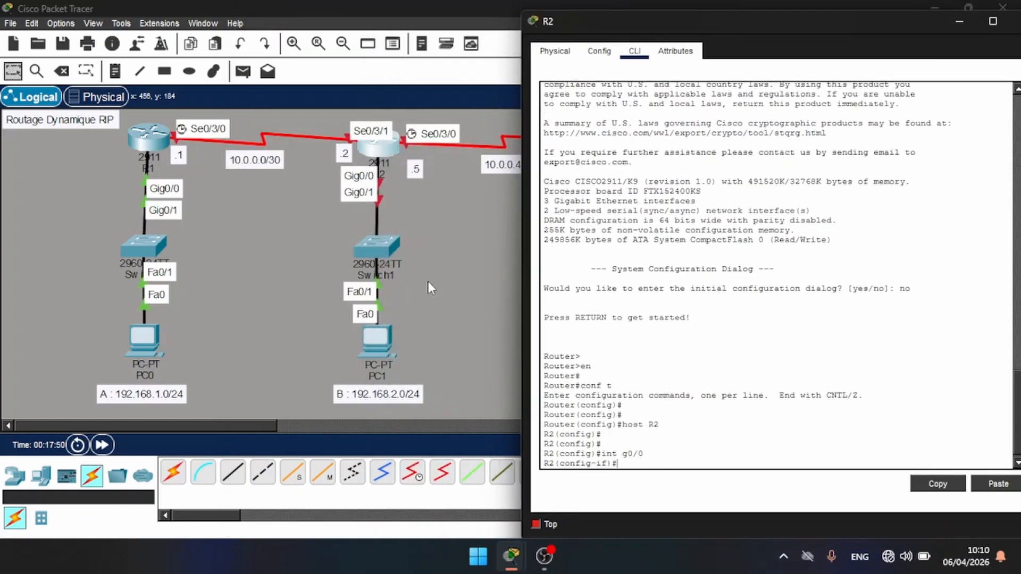
text(ip add 192.168.2.254 255.255)
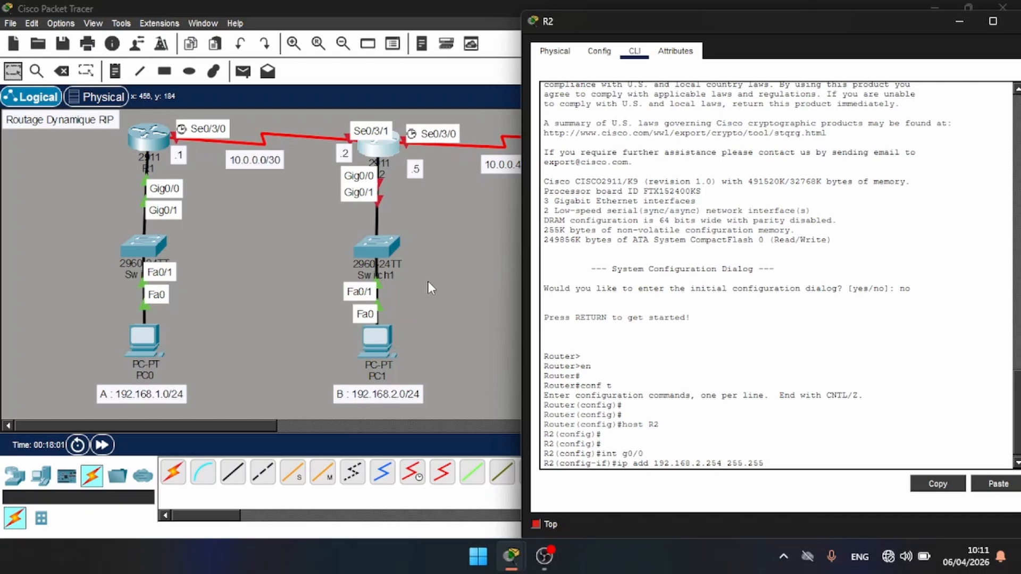
text(.255.0)
key(Return)
- Enable R2's interface g0/0 with "no shut" and return to global configuration mode
text(no shut)
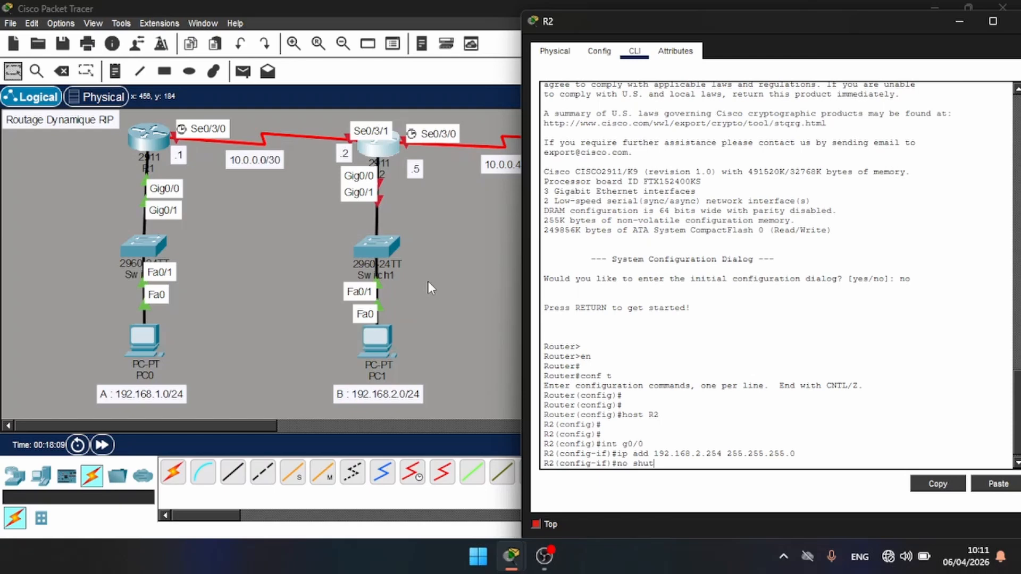
key(Return)
key(Return)
key(Return)
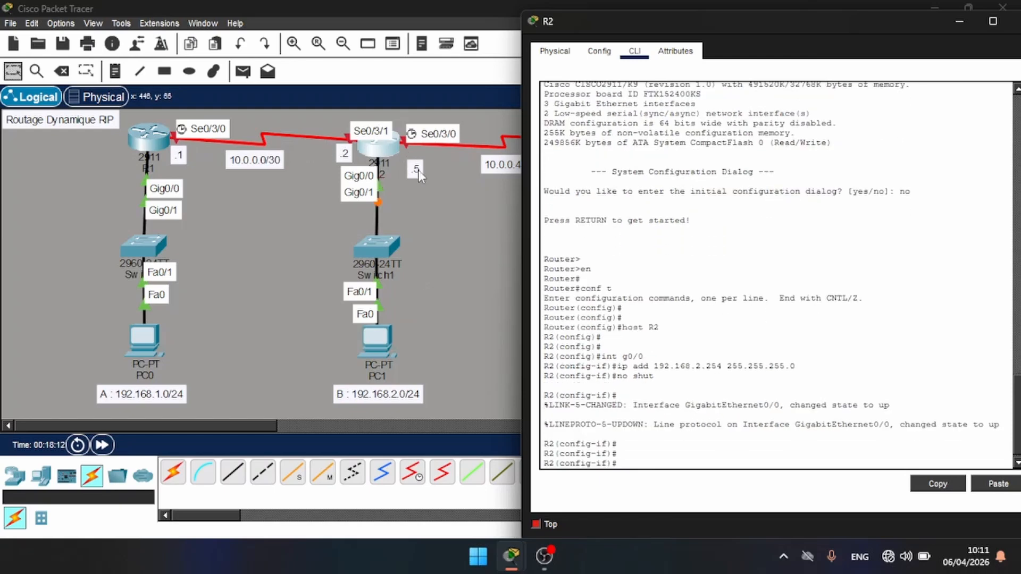
text(ex)
key(Return)
key(Return)
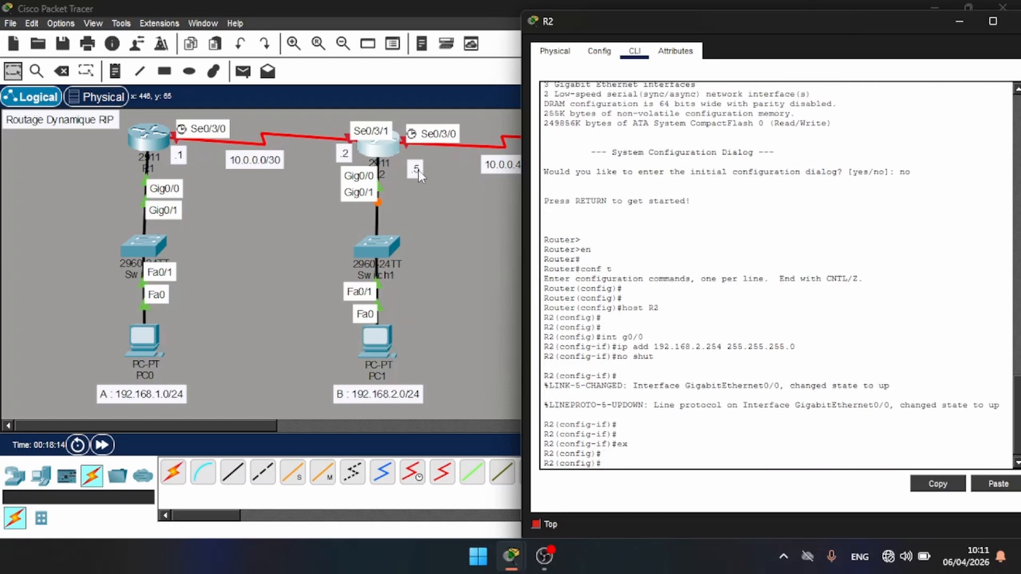
- Assign IP address 10.0.0.2 with mask 255.255.255.252 to R2's interface s0/3/1 and enable it with "no shut"
text(int s0/3/1)
key(Return)
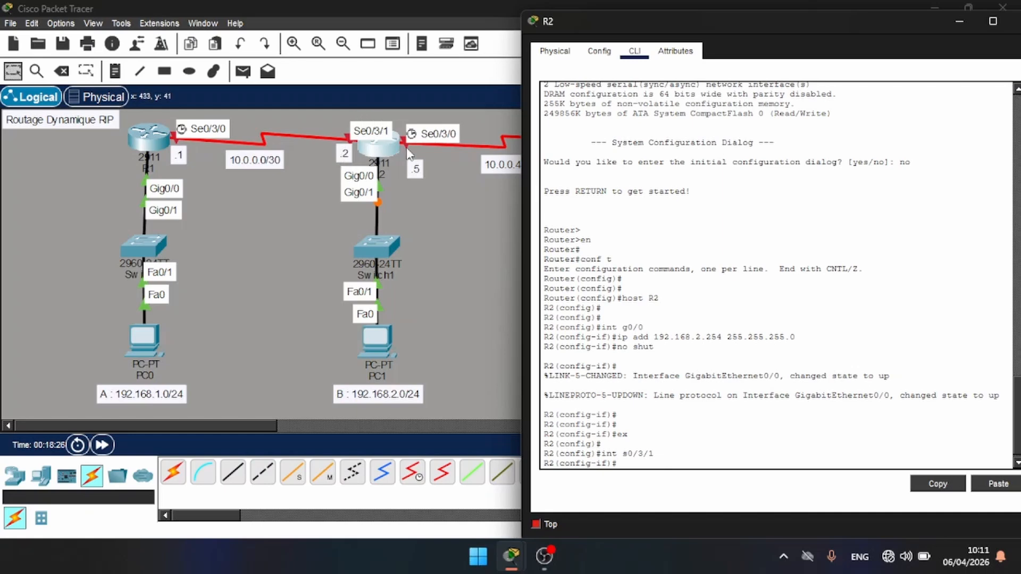
text(ip add 10.0.0.2 255.255.255)
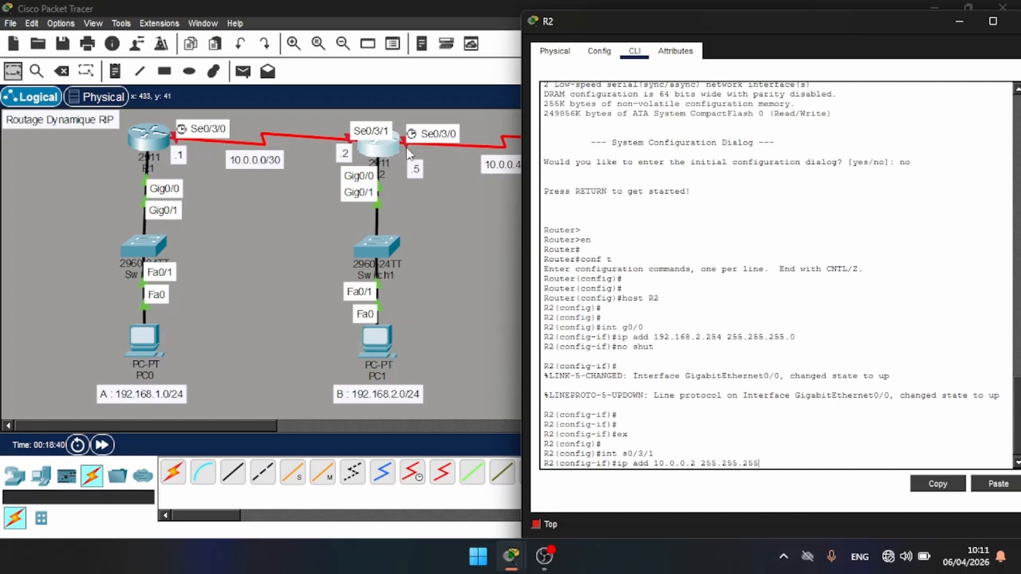
text(.252)
key(Return)
text(no shut)
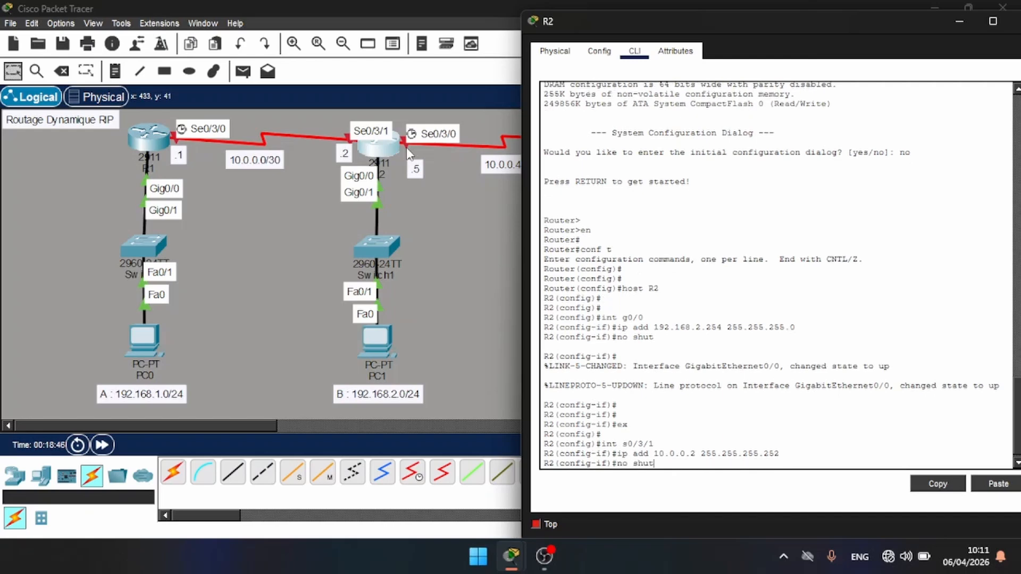
key(Return)
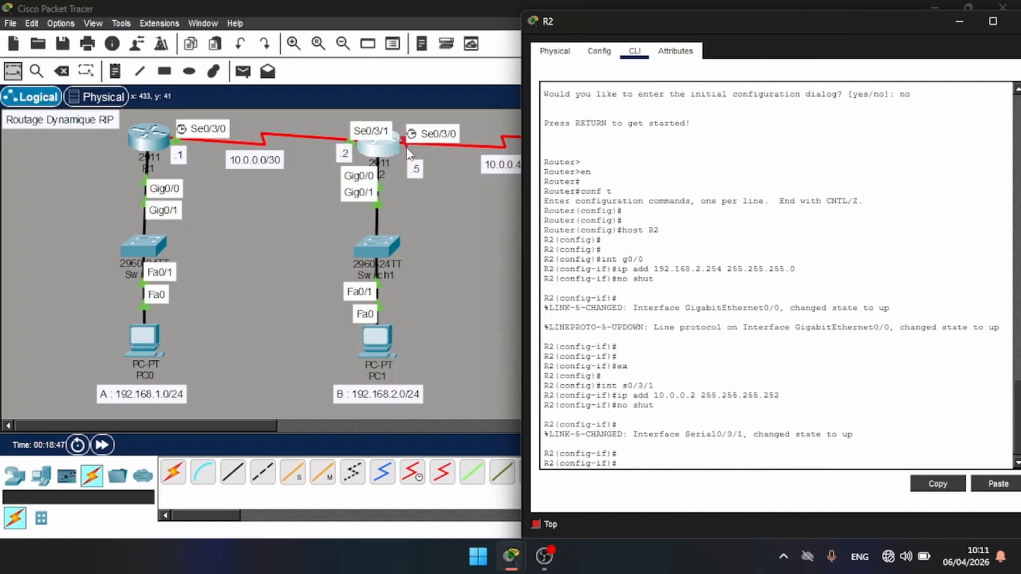
- Switch to R2's interface s0/3/0 and assign it IP address 10.0.0.5 with mask 255.255.255.252, reusing the earlier commands
key(Up)
key(Up)
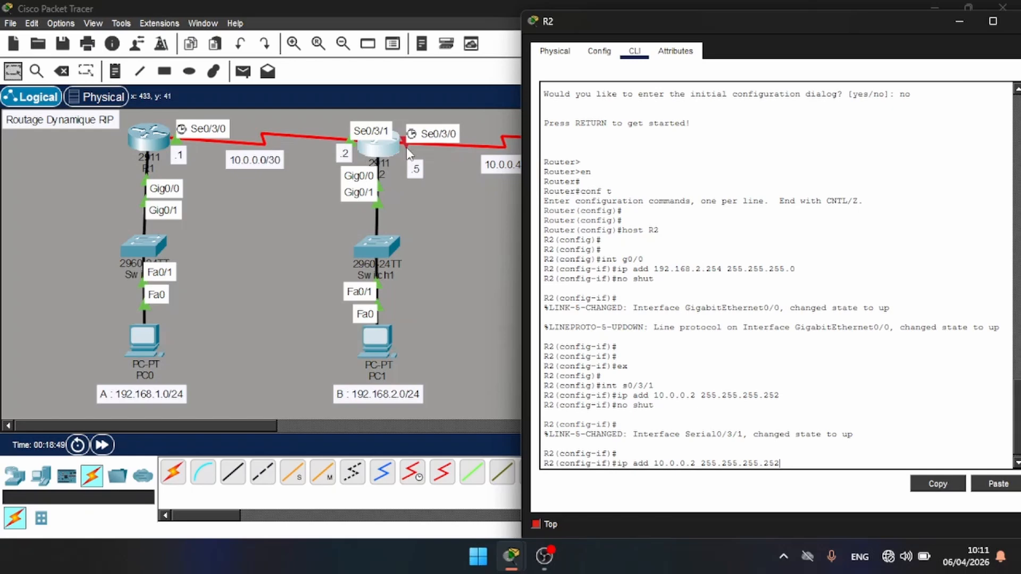
key(Up)
text(0)
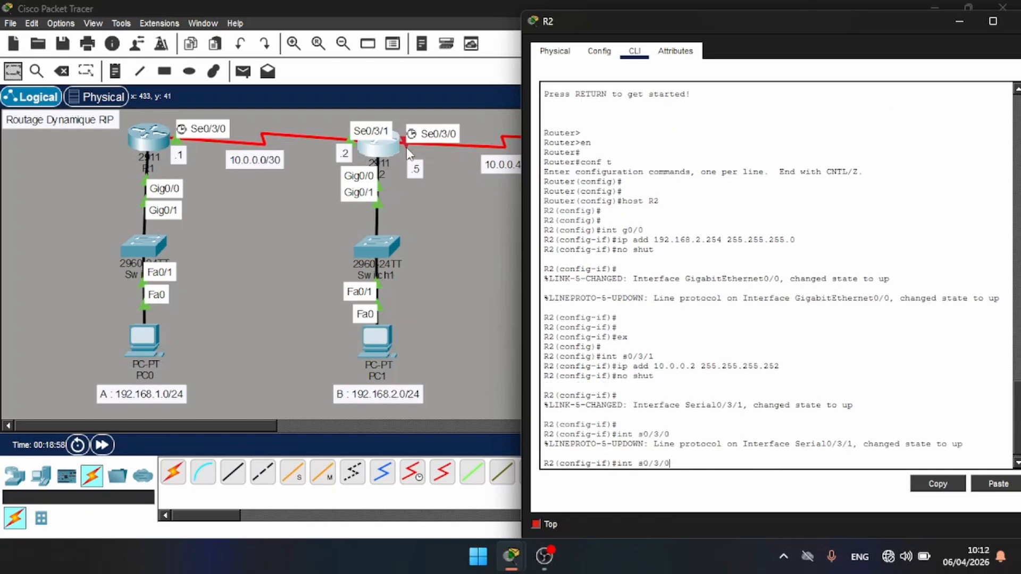
key(Return)
key(Up)
key(Up)
key(Up)
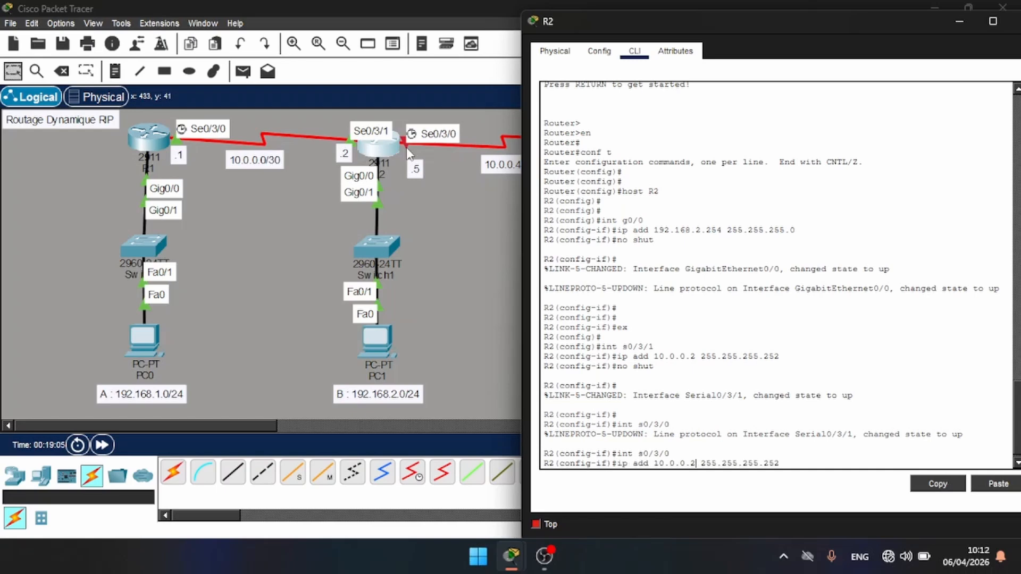
key(BackSpace)
text(5)
key(Return)
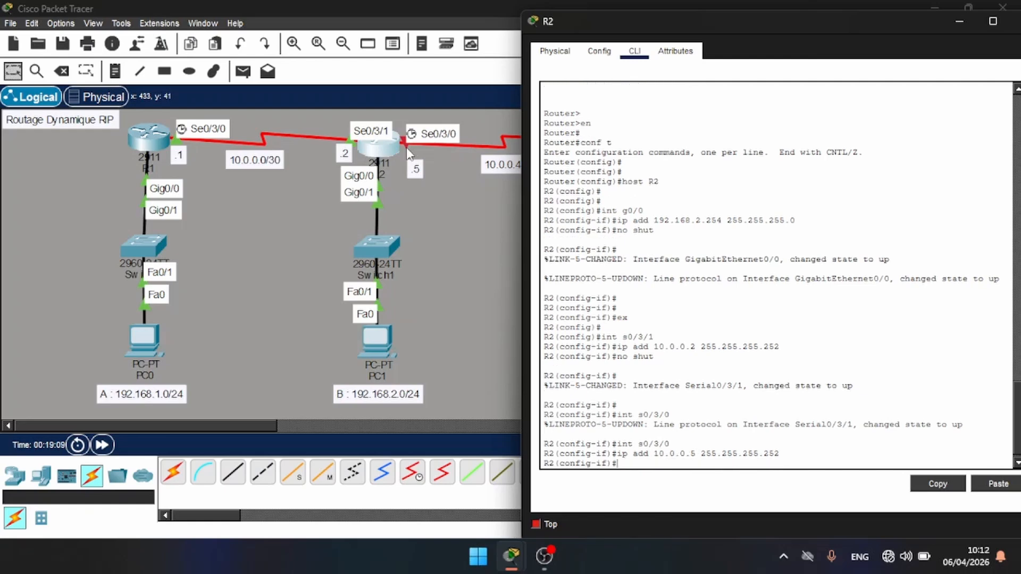
- Enable R2's interface s0/3/0 with "no shut"
text(no)
text(hut)
key(Return)
key(Return)
- Leave configuration mode on R2 with "end" and save its configuration with "wr"
text(end)
key(Return)
text(wr)
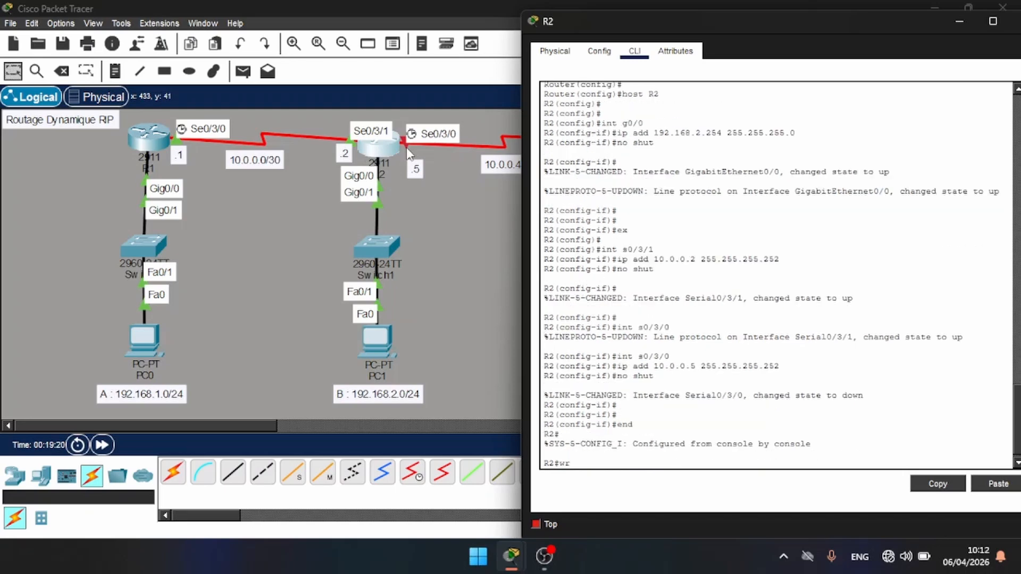
key(Return)
key(Return)
key(Return)
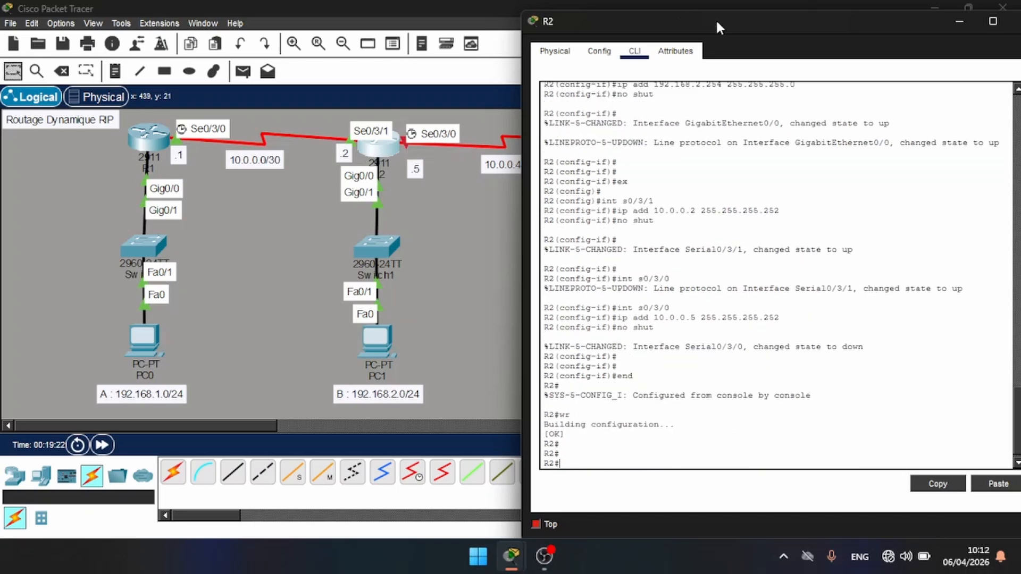
- Close R2's window, open R3's command line and answer "no" to the initial configuration dialog
drag(715, 18, 614, 24)
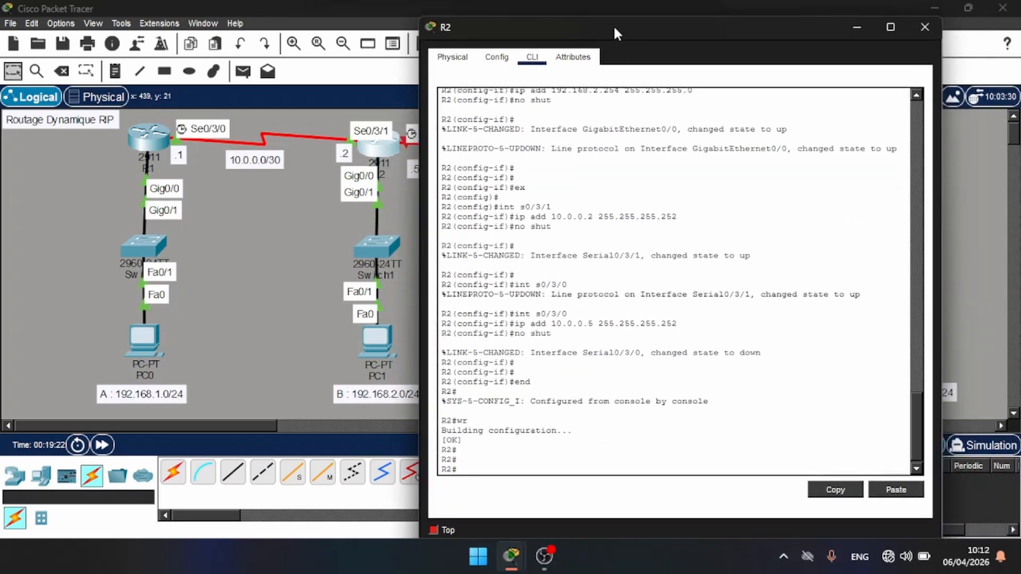
click(924, 24)
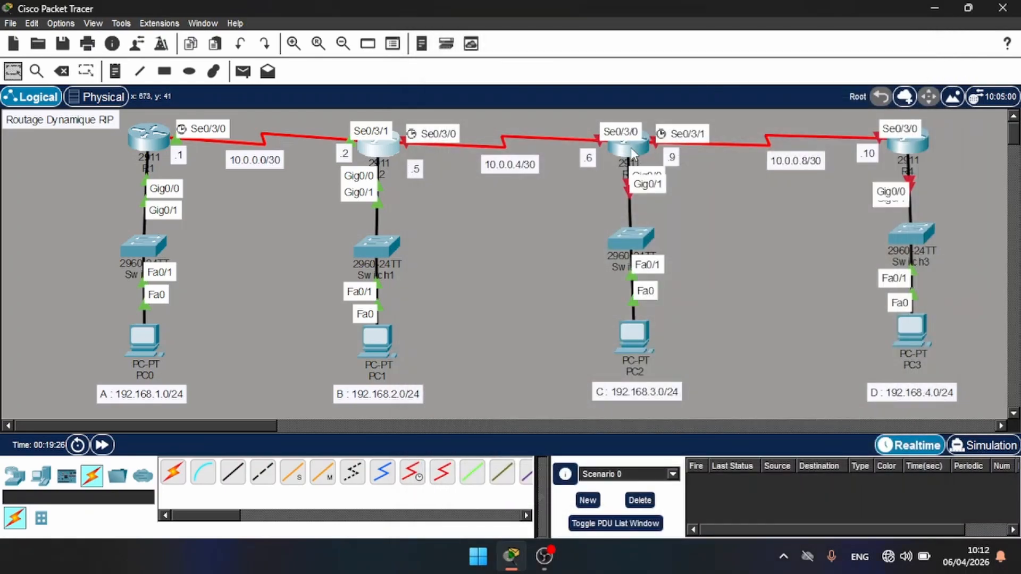
click(633, 149)
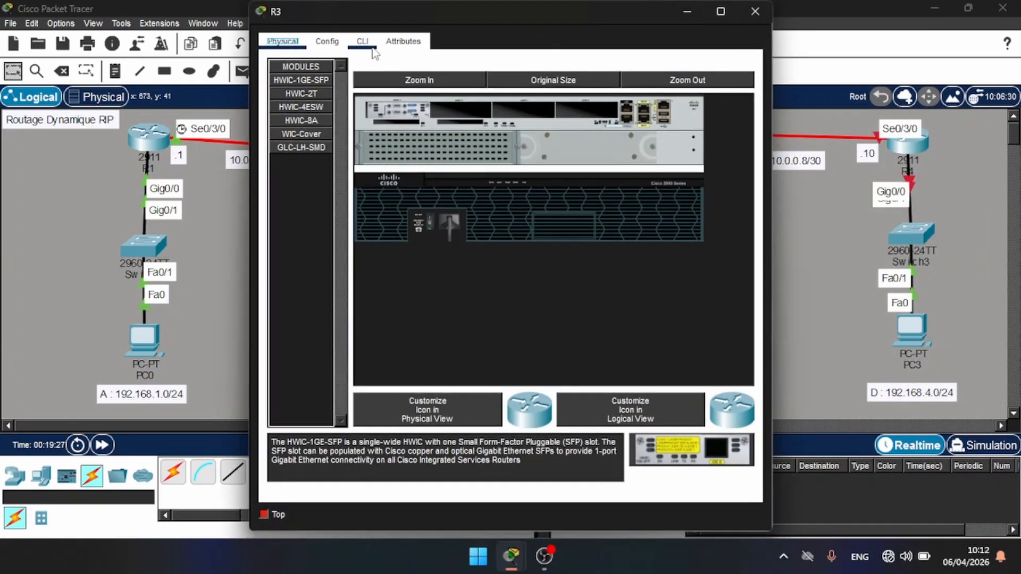
click(362, 41)
drag(357, 15, 276, 15)
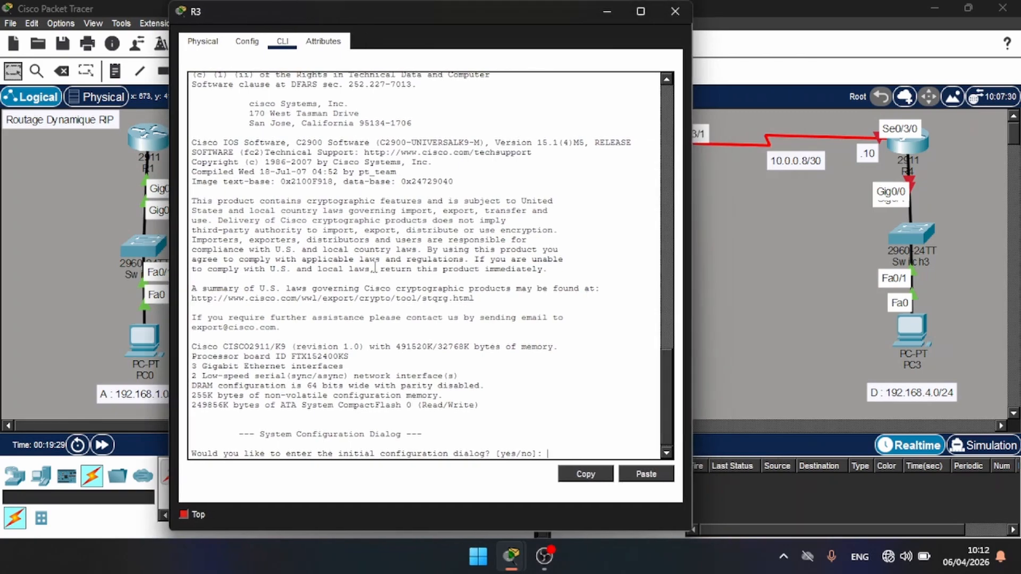
text(no)
key(Return)
key(Return)
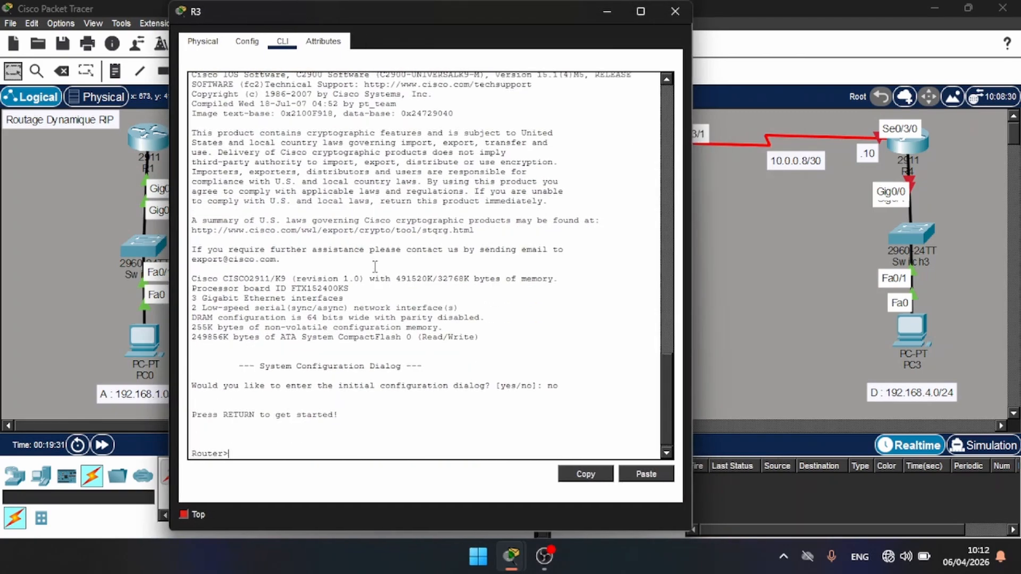
- Enter global configuration mode on R3 with "en" and "conf t", and set its hostname to R3
drag(346, 11, 210, 12)
text(e)
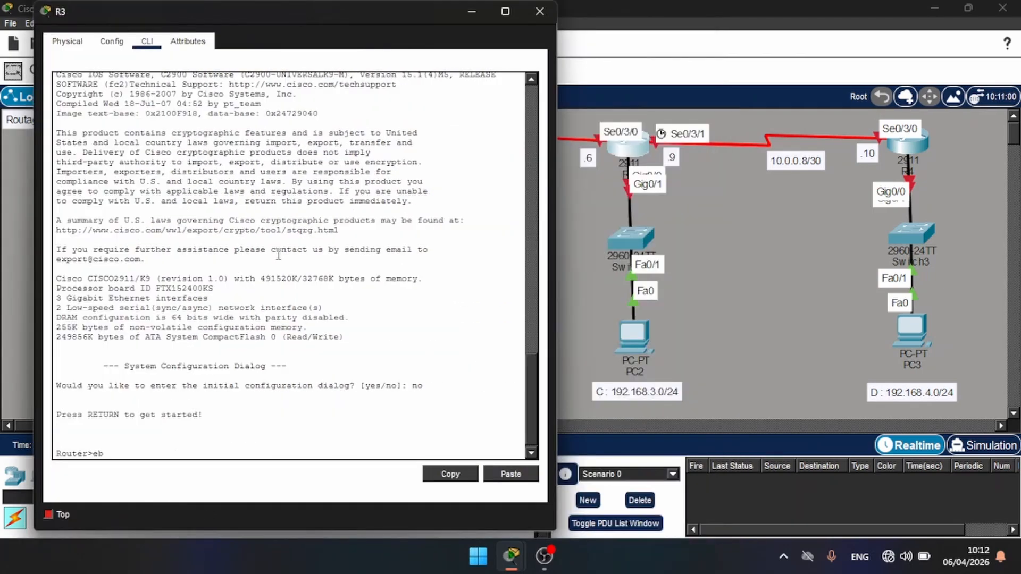
text(n)
key(Return)
text(conf t)
key(Return)
key(Return)
key(Return)
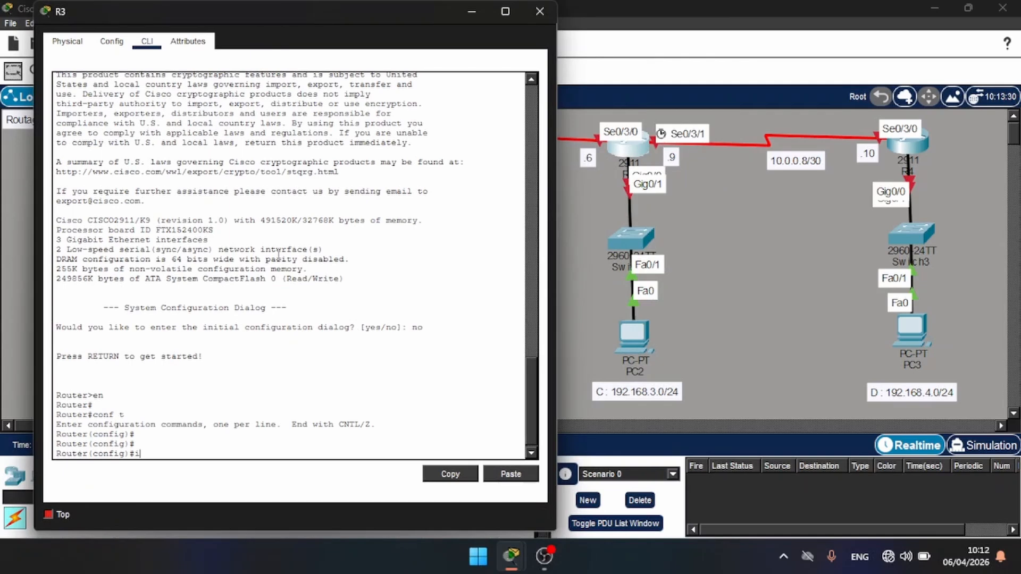
text(host R3)
key(Return)
key(Return)
key(Return)
- Assign IP address 192.168.3.254 with mask 255.255.255.0 to R3's interface g0/0
text(int g)
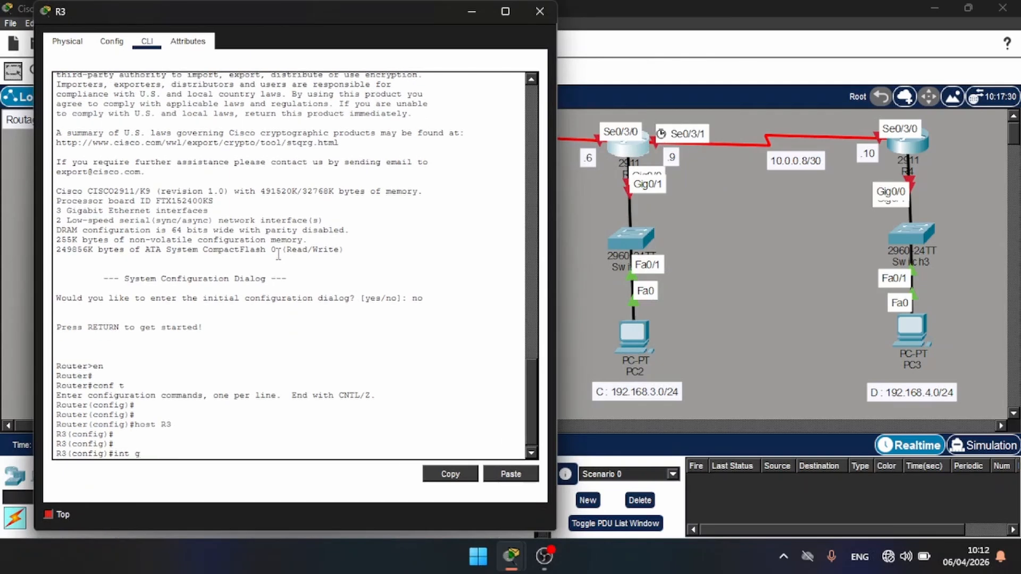
text(0/0)
key(Return)
text(ip add )
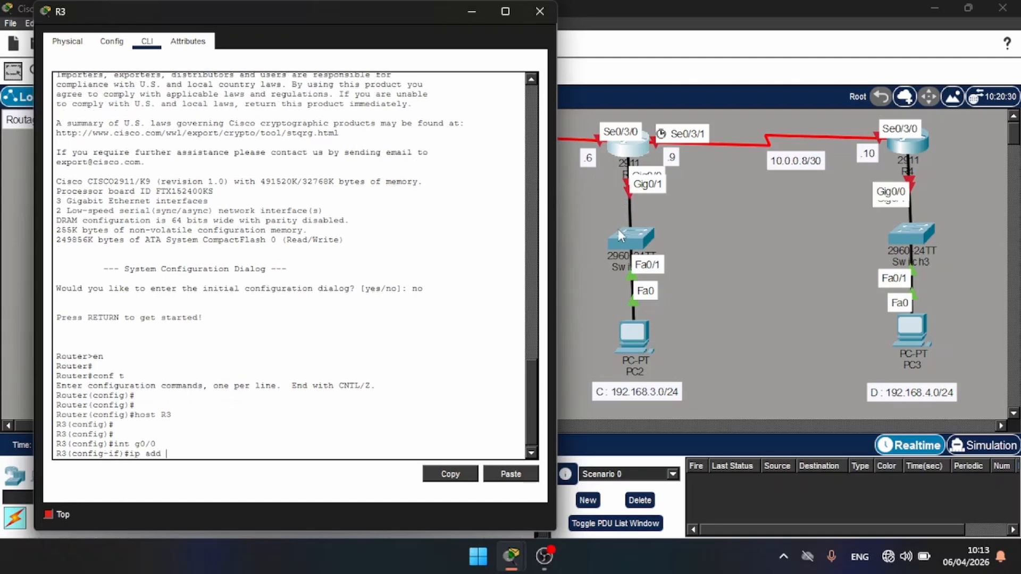
text(192.1)
text(6)
text(8.3)
text(.24)
text(54)
text( 255.255.255)
text(.)
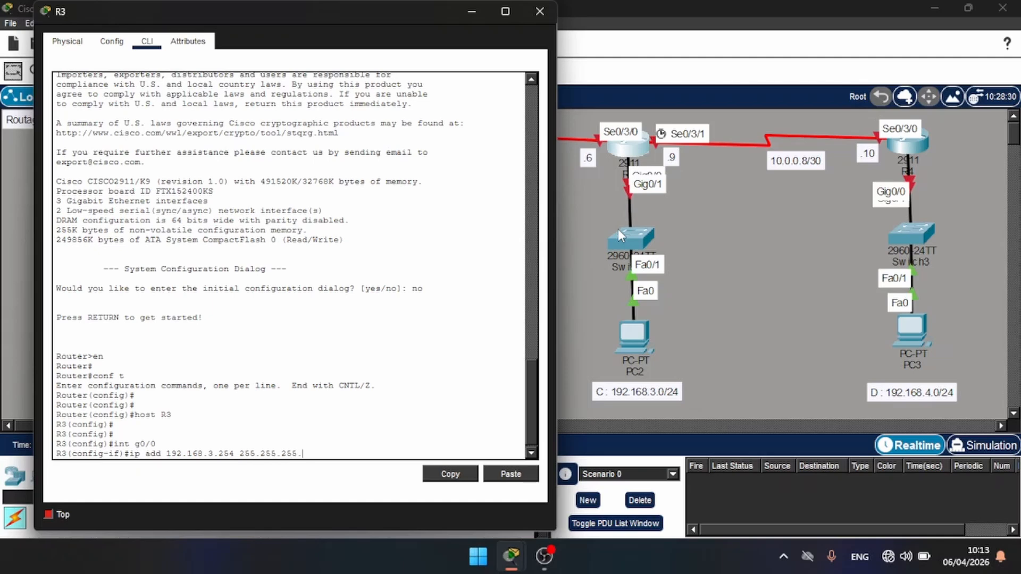
text(0)
key(Return)
- Enable R3's interface g0/0 with "no shut" and leave interface configuration mode with "ex"
text(no shut)
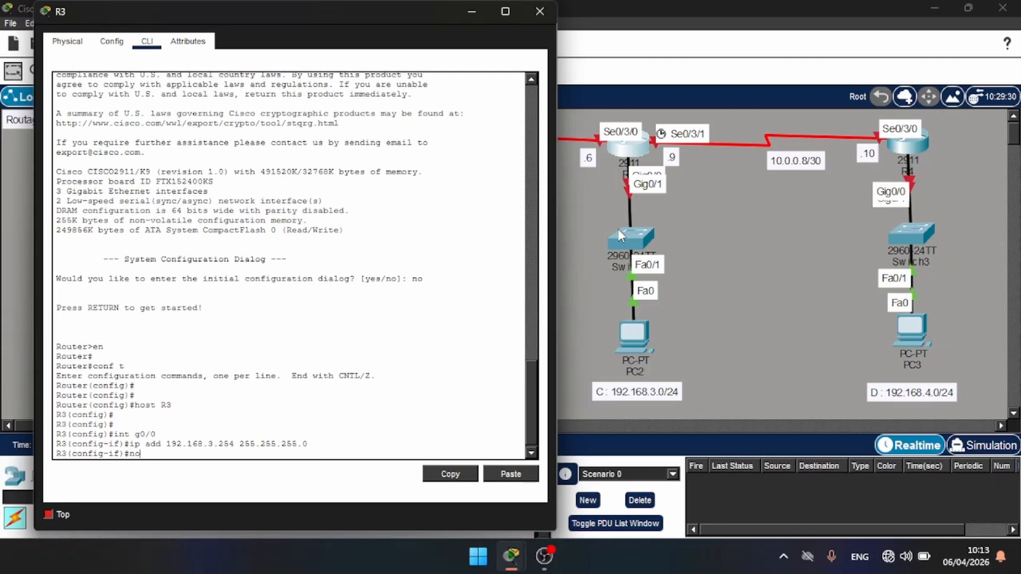
key(Return)
key(Return)
key(Return)
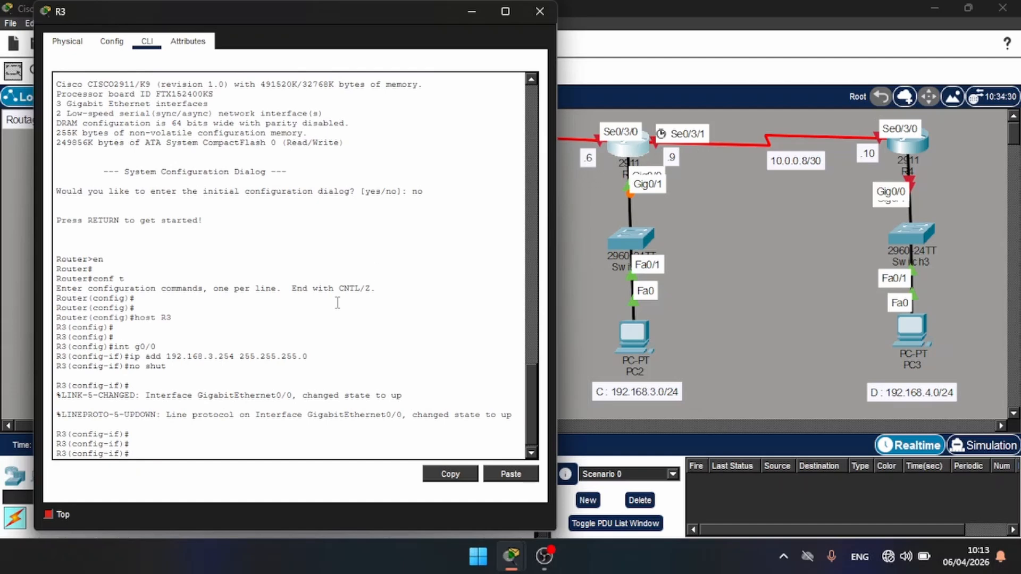
key(Return)
key(Return)
key(Return)
key(Return)
- Assign IP address 10.0.0.6 with mask 255.255.255.0 to R3's interface s0/3/0
text(i)
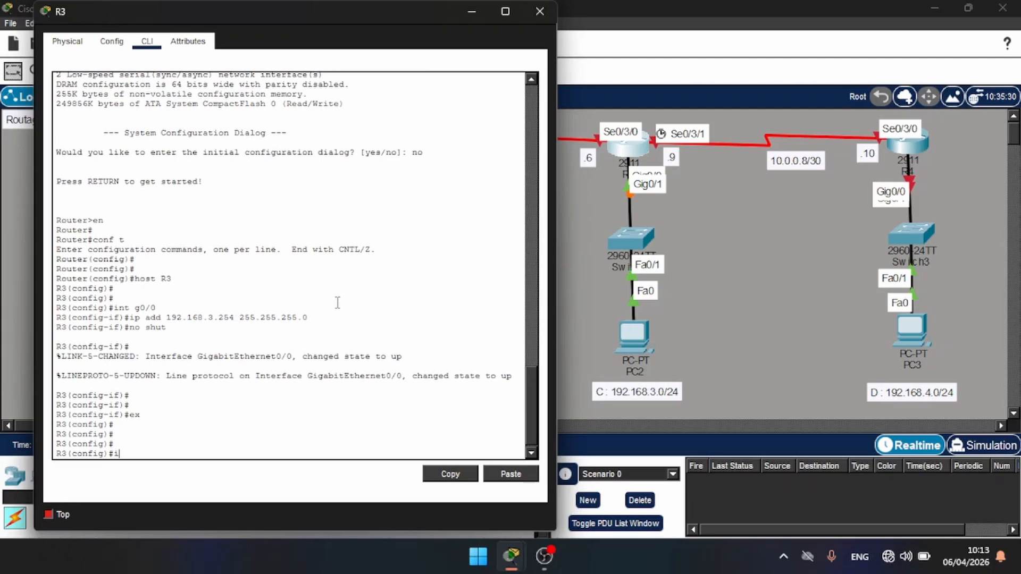
text(nt s0/3/0)
key(Return)
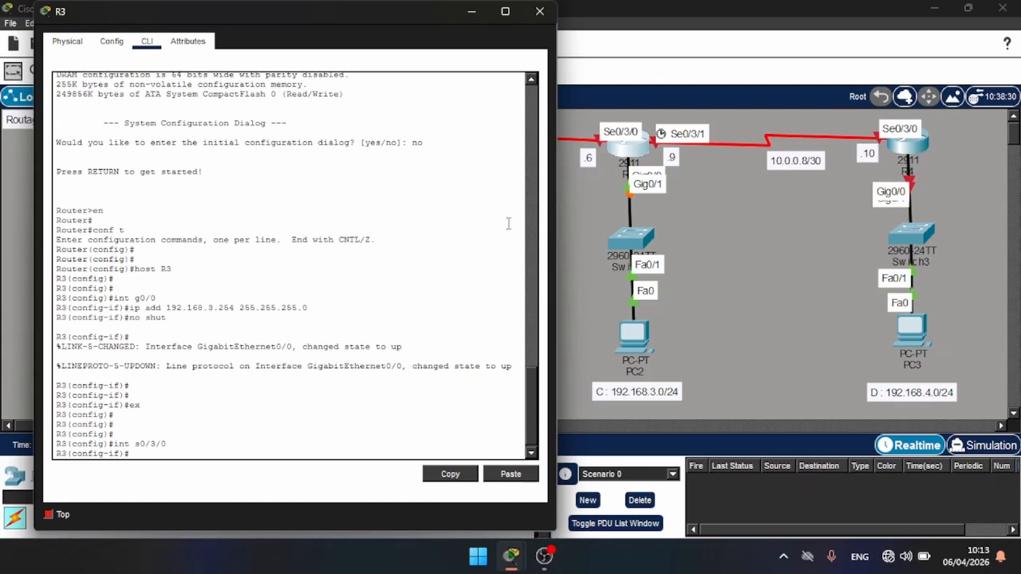
text(ip add 10.0.0.6 255.255.266)
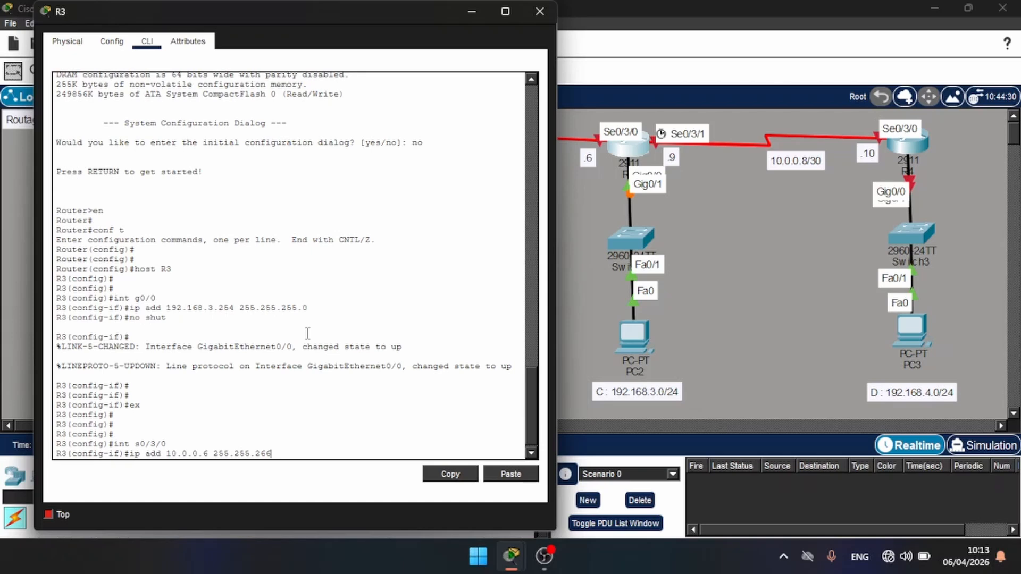
key(BackSpace)
key(BackSpace)
text(55.0)
key(Return)
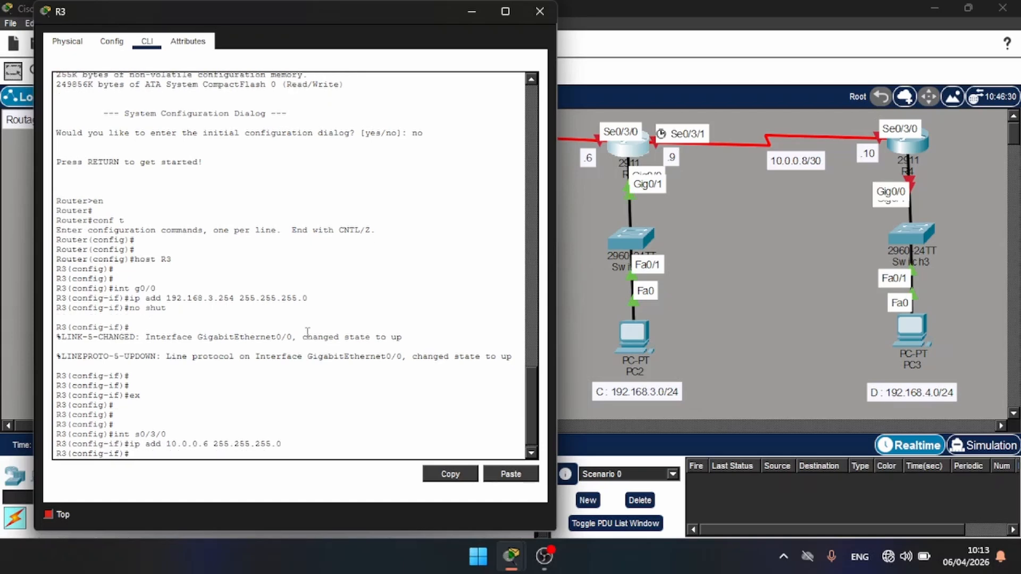
- Enable R3's interface s0/3/0 with "no shut"
text(no shut)
key(Return)
key(Return)
key(Return)
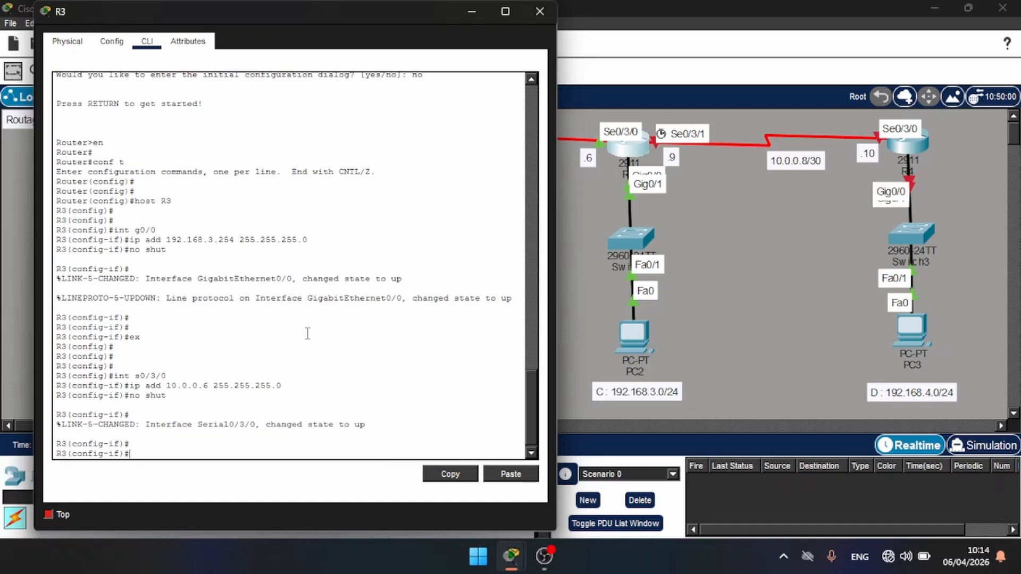
- Switch to R3's interface s0/3/1 and try to assign it IP address 10.0.0.9 with mask 255.255.255.252, adapting the earlier commands
key(Up)
key(Up)
key(Up)
key(BackSpace)
text(2)
key(BackSpace)
text(1)
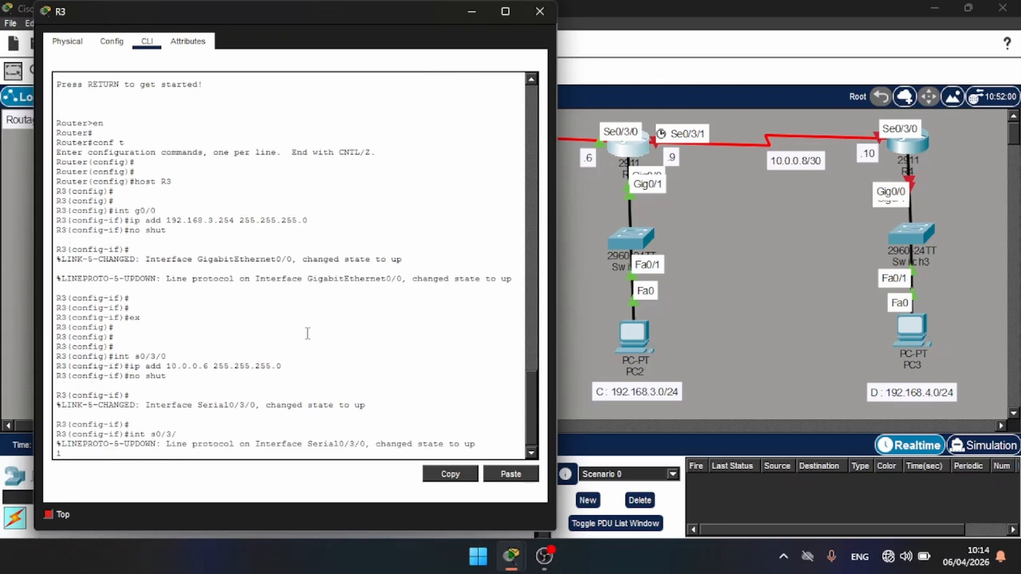
key(Tab)
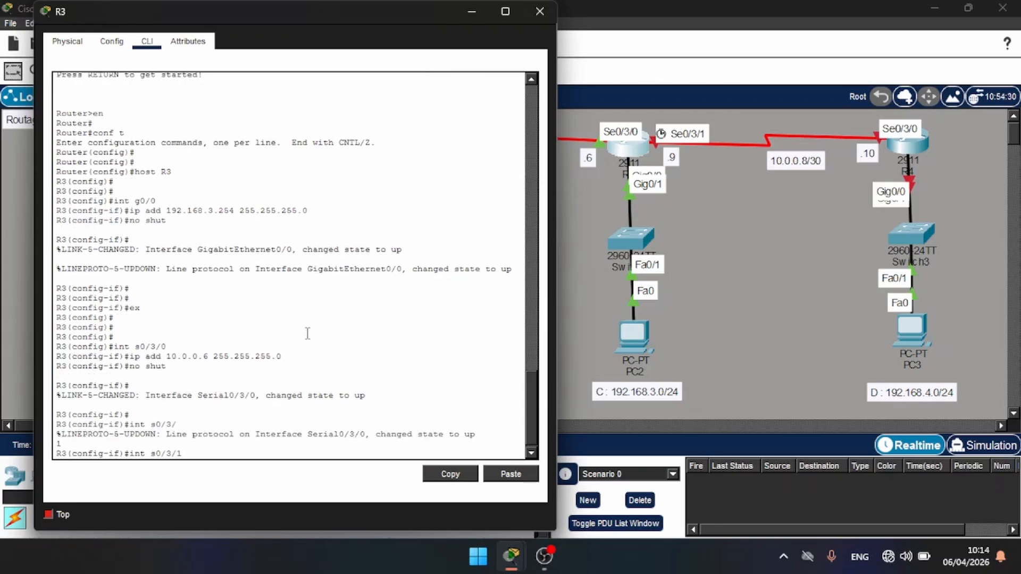
key(Return)
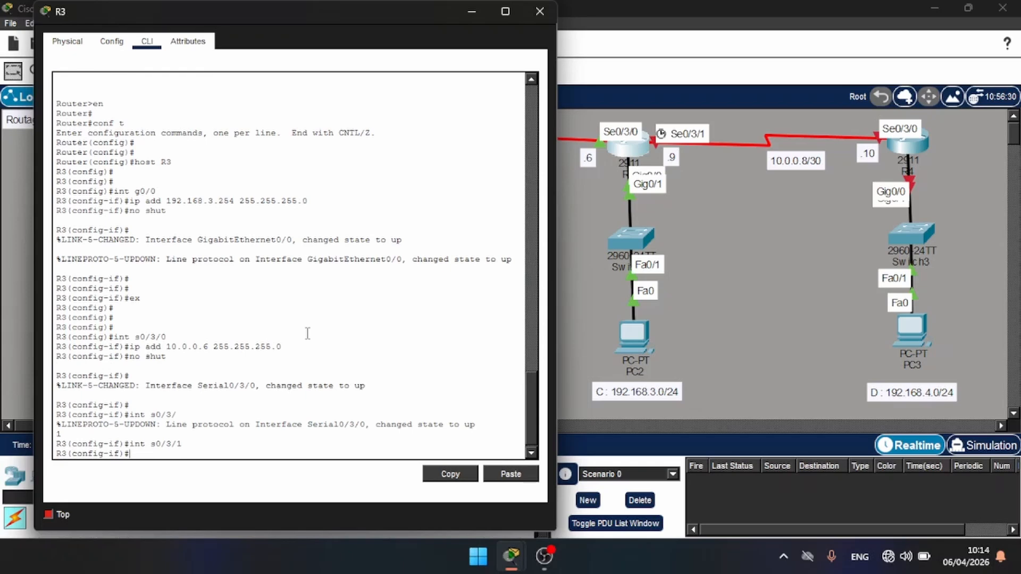
key(Up)
key(Up)
key(Up)
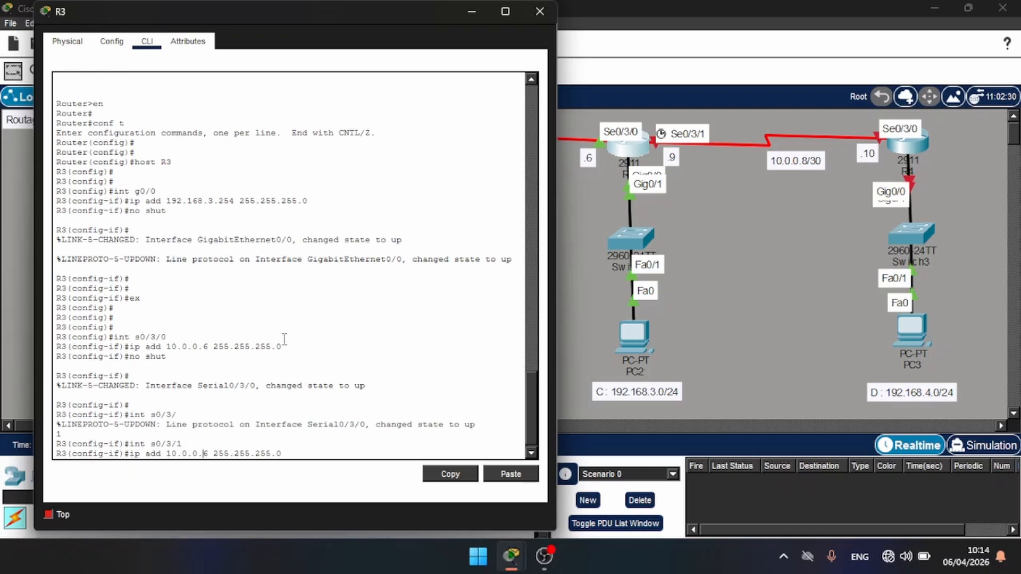
key(Right)
key(End)
key(Left)
key(Left)
key(Left)
key(Left)
key(Left)
key(Left)
key(Left)
key(Left)
key(Left)
key(Left)
key(Left)
key(Left)
key(Left)
key(Left)
key(BackSpace)
text(9)
key(Right)
key(Right)
key(Right)
key(Right)
key(Right)
key(Right)
key(BackSpace)
text(252)
key(Return)
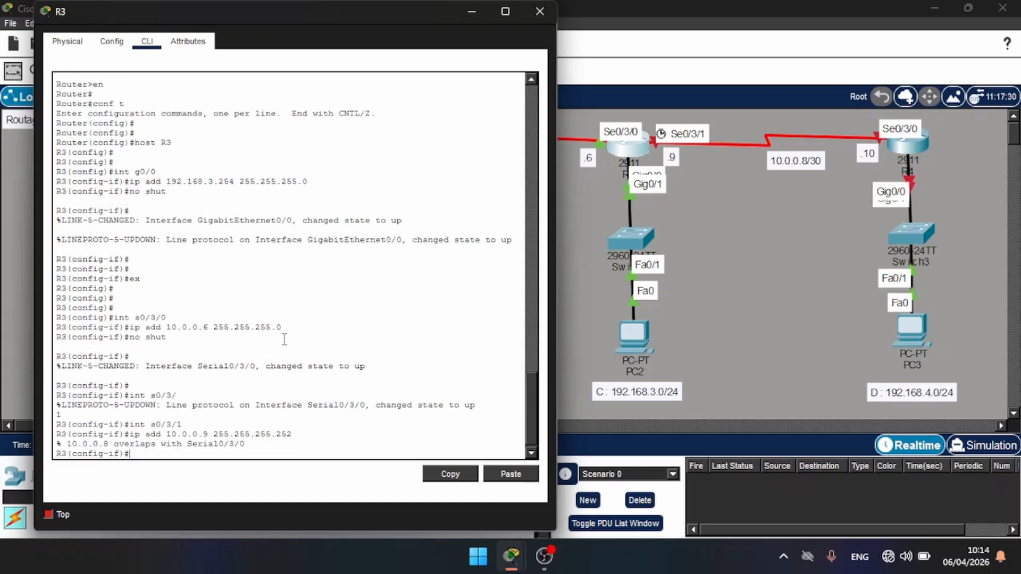
- Return to R3's interface s0/3/0 and remove its address with "no ip add 10.0.0.6 255.255.255.0"
key(Up)
key(Up)
key(Up)
key(Up)
key(Up)
key(Return)
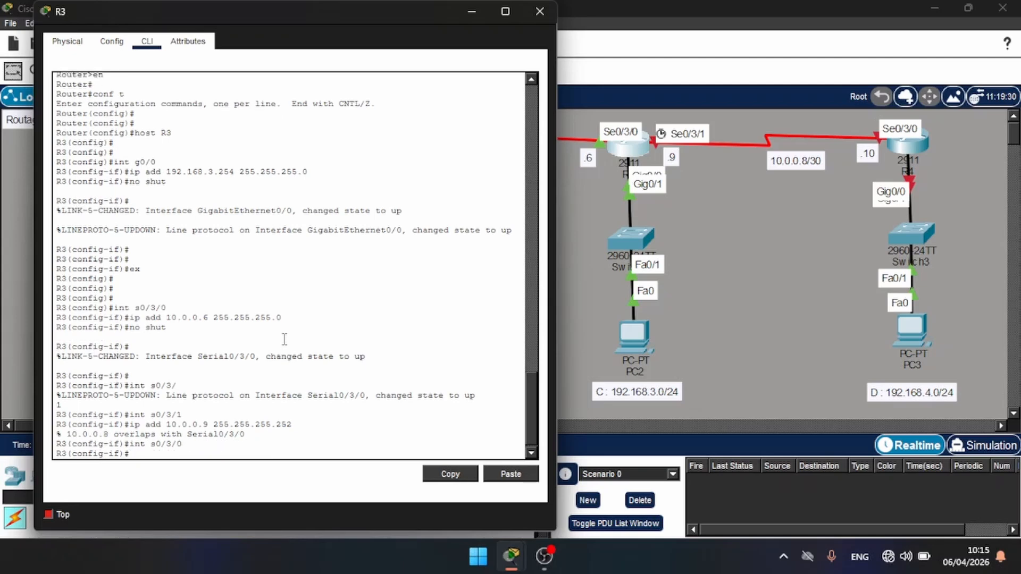
key(Up)
key(Up)
key(Down)
key(Up)
key(Down)
key(Up)
key(Up)
key(Up)
key(Up)
key(Down)
key(Down)
key(Down)
key(Down)
key(Down)
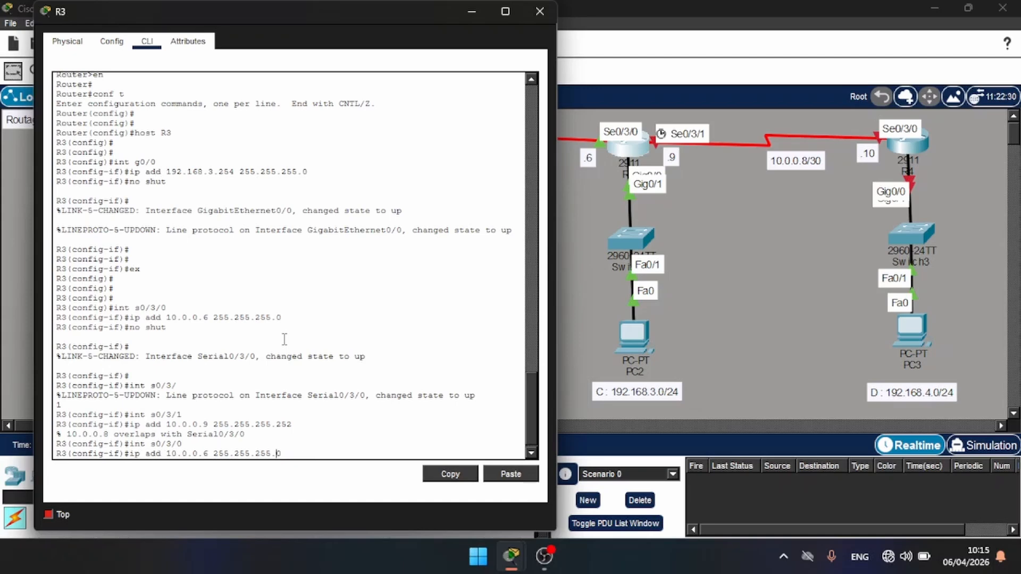
key(Left)
key(Left)
key(Left)
key(Left)
key(Left)
key(Left)
key(Left)
key(Left)
key(Left)
key(Left)
key(Left)
key(Left)
key(Left)
key(Left)
key(Left)
key(Left)
key(Left)
key(Left)
key(Left)
key(Left)
text(no)
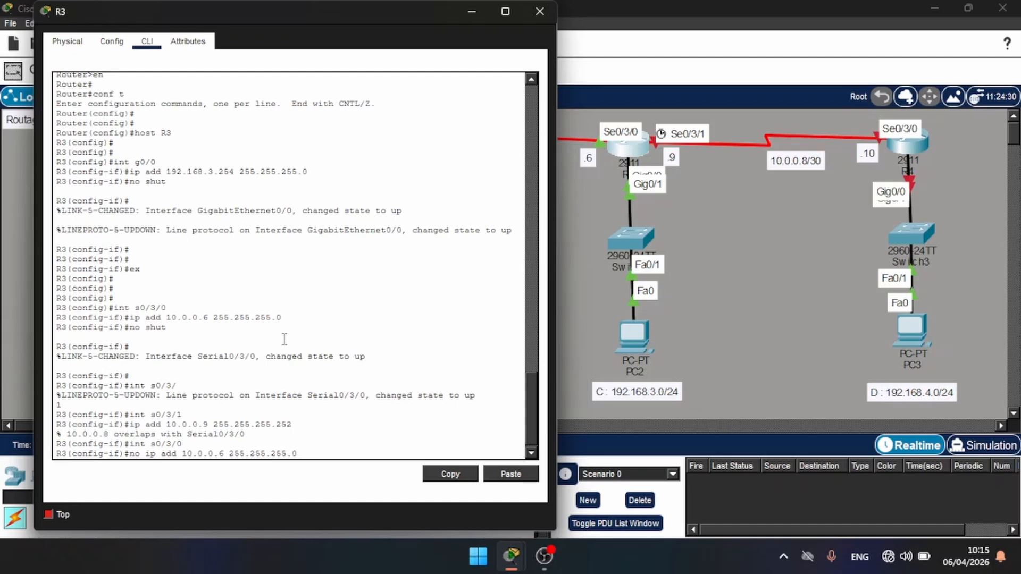
key(Return)
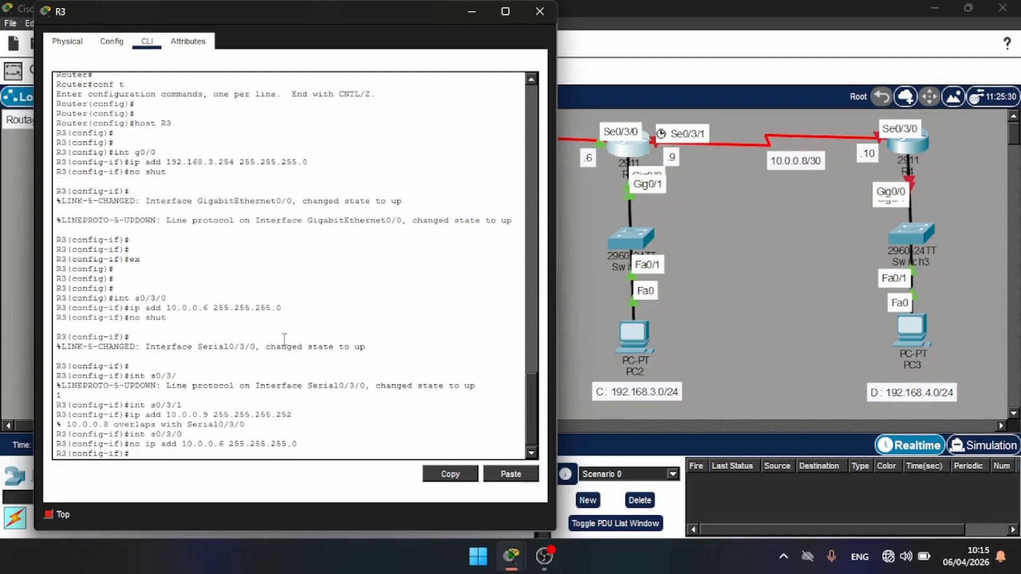
- Save R3's configuration from interface configuration mode with "do wr"
text(do wr)
key(Return)
key(Return)
key(Return)
key(Return)
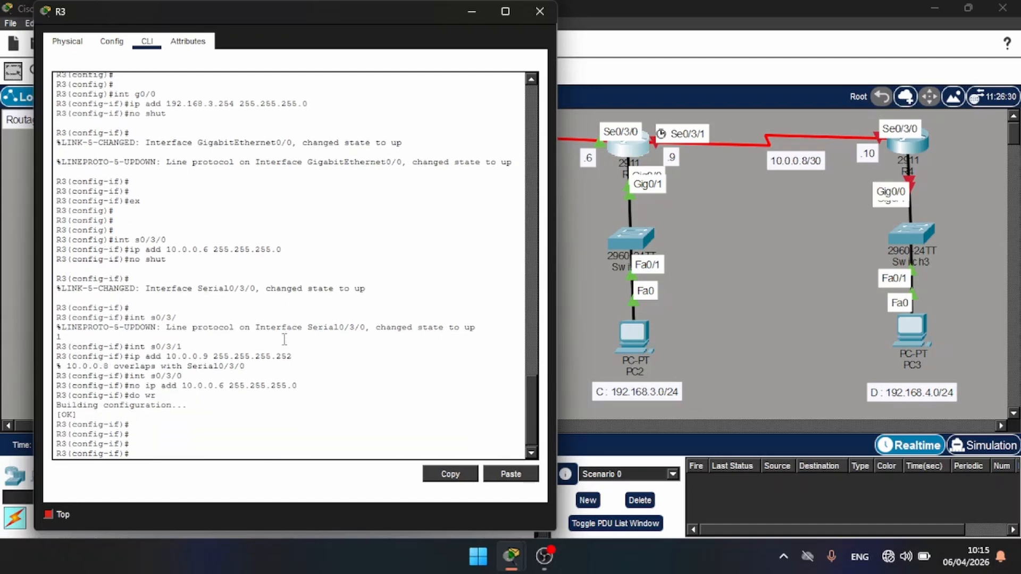
key(Return)
- Reselect R3's interface s0/3/0 and assign it IP address 10.0.0.6 with mask 255.255.255.252, adapting the earlier commands
key(Up)
key(Up)
key(Up)
key(Up)
key(Up)
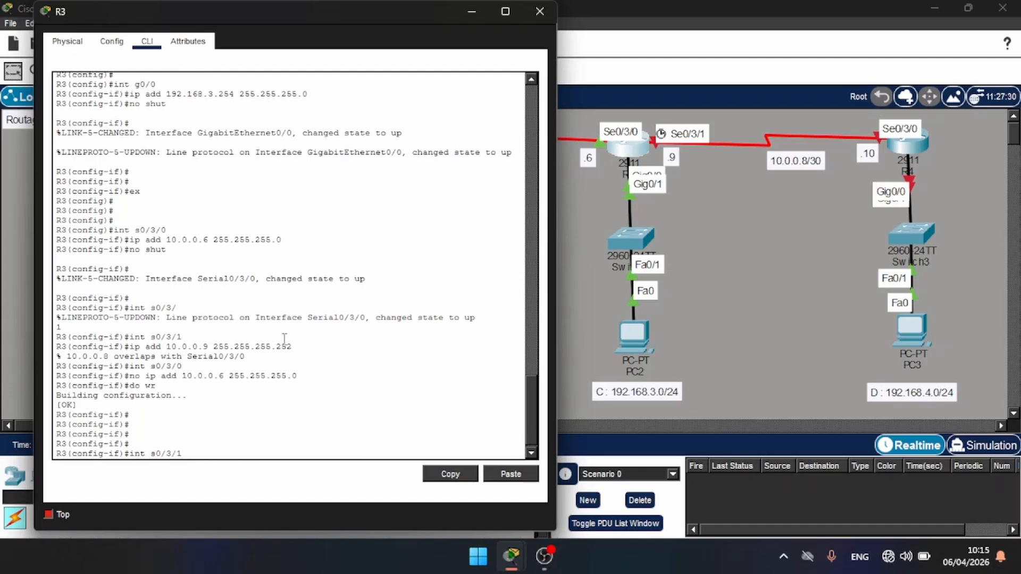
key(BackSpace)
text(0)
key(Return)
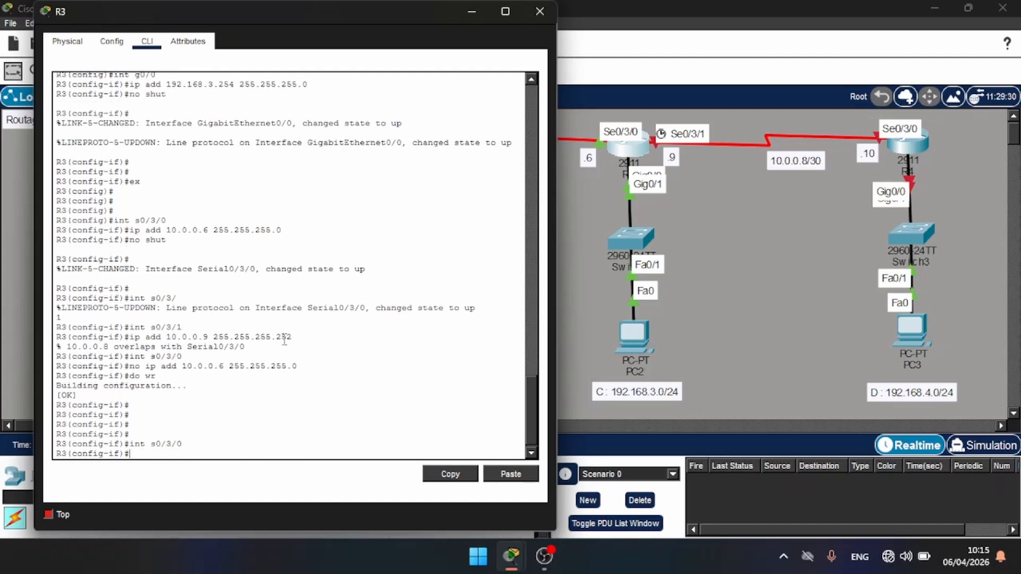
key(Up)
key(Up)
key(Up)
key(Up)
key(Up)
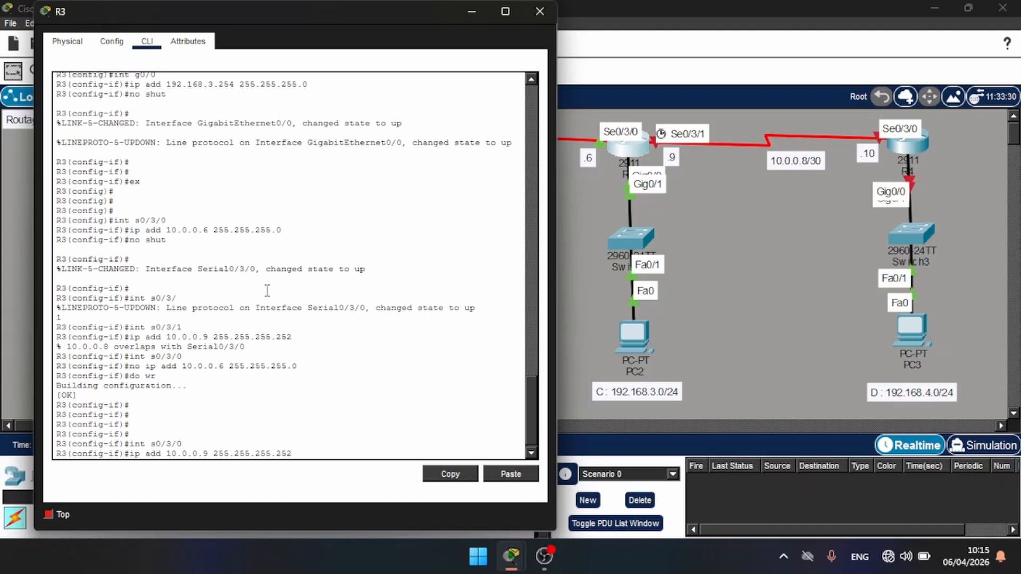
key(Left)
key(Left)
key(Left)
key(Left)
key(BackSpace)
text(6)
key(Return)
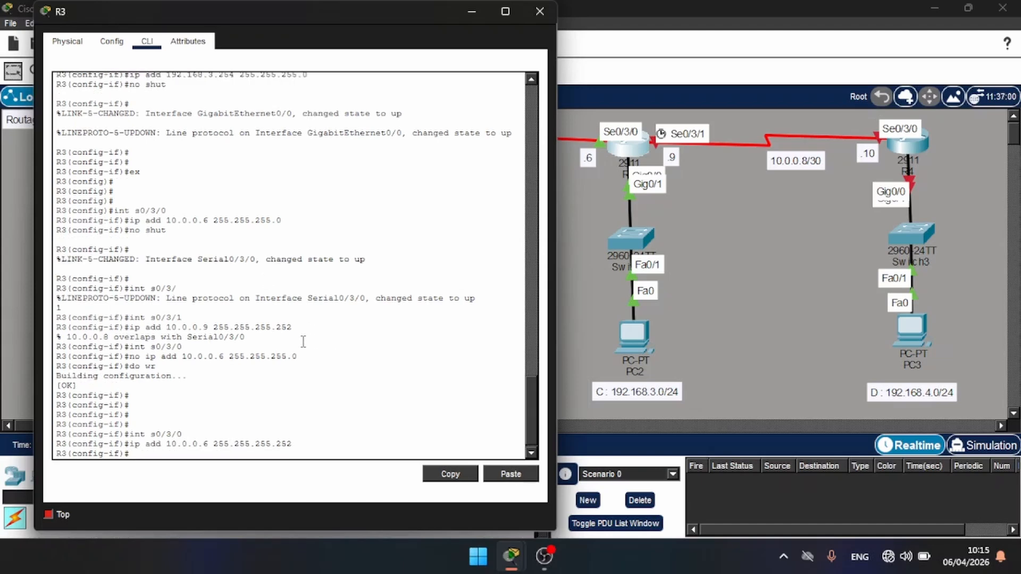
- Enable R3's interface s0/3/0 with "no shut"
text(no shut)
key(Return)
key(Return)
key(Return)
key(Return)
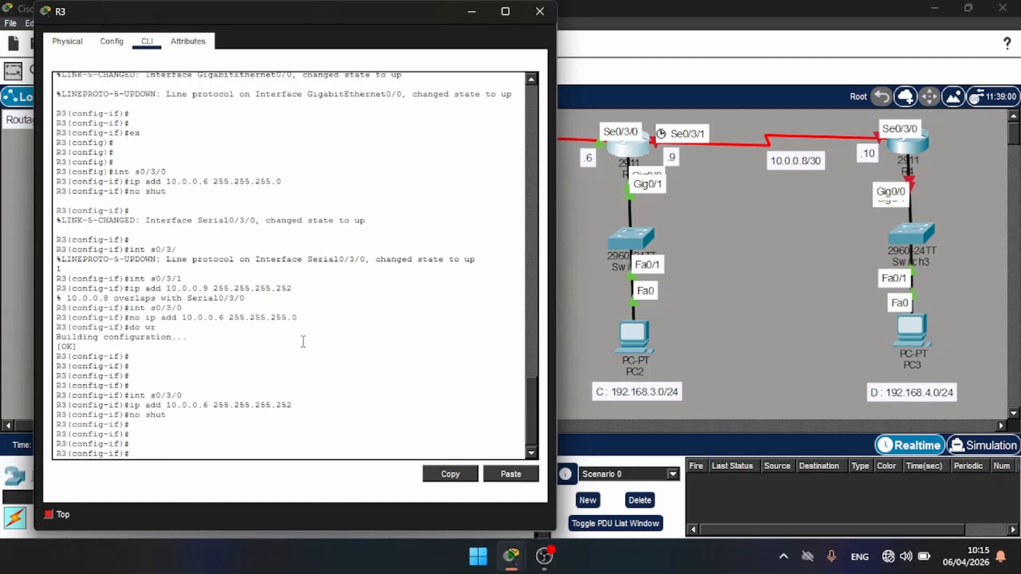
- Select R3's interface s0/3/1 and assign it IP address 10.0.0.9 with mask 255.255.255.252, adapting the earlier address command
text(int s0/3/1)
key(Return)
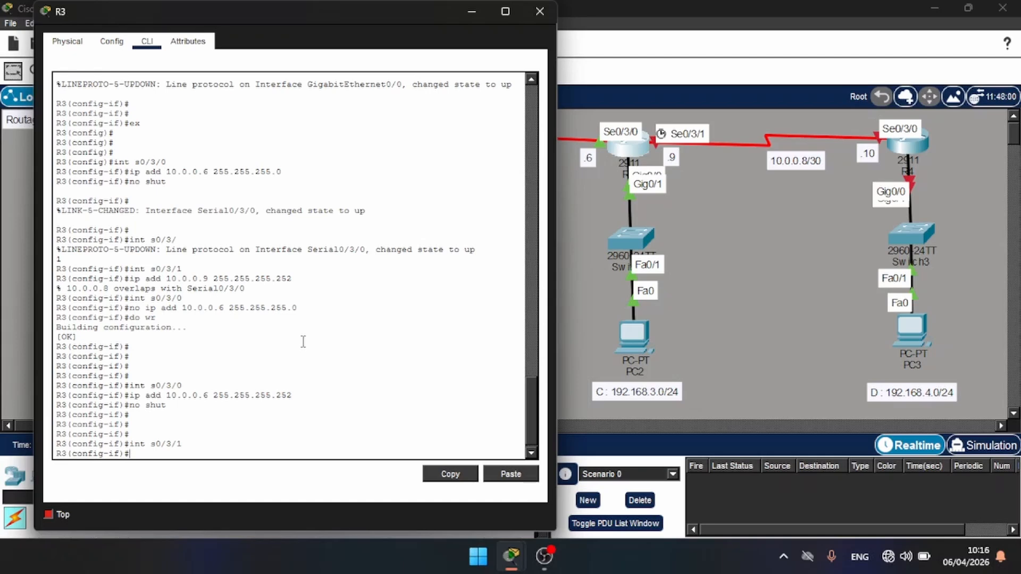
key(Up)
key(Up)
key(Up)
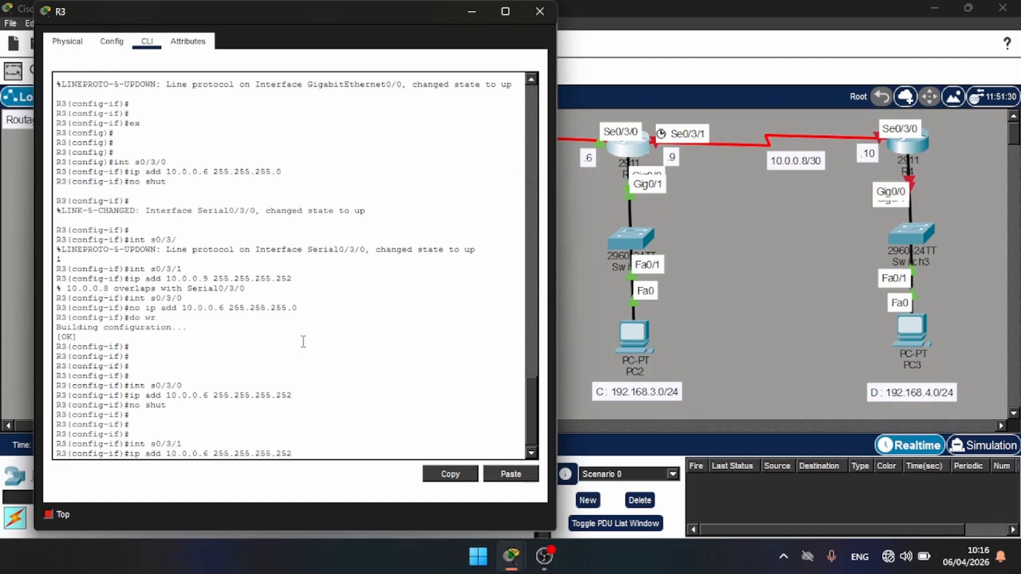
key(Left)
key(Left)
key(Left)
key(Left)
key(Left)
key(Left)
key(Left)
key(Left)
key(Left)
key(Left)
key(Left)
key(Left)
key(Left)
key(Left)
key(Left)
key(Left)
key(BackSpace)
text(9)
key(Return)
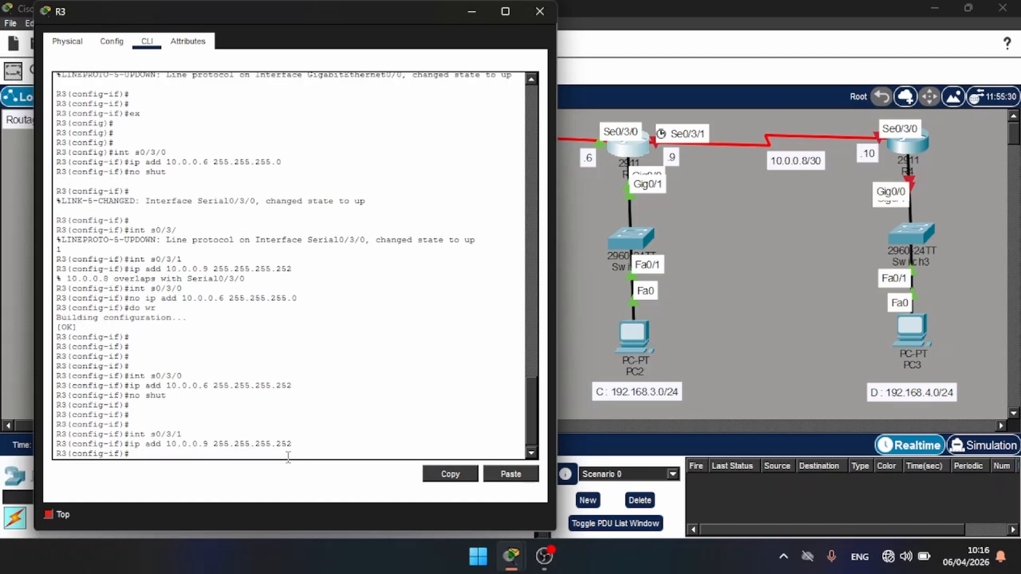
- Enable R3's interface s0/3/1 with "no shut"
text(no shut)
key(Return)
key(Return)
key(Return)
key(Return)
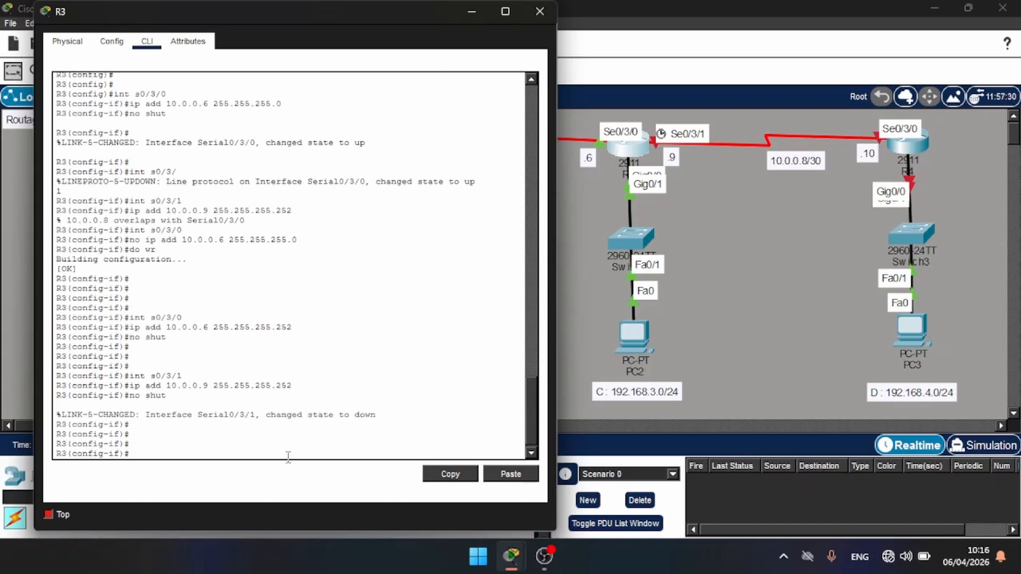
- Save R3's configuration with "do wr" and return to privileged EXEC mode with "end"
text(do wr)
key(Return)
key(Return)
key(Return)
key(Return)
text(end)
key(Return)
key(Return)
key(Return)
key(Return)
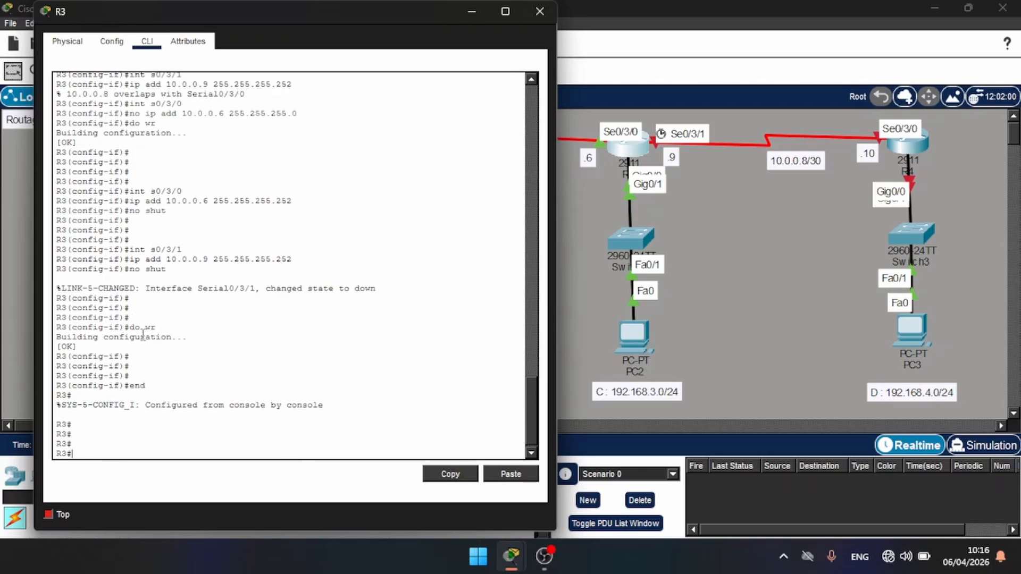
- Display R3's running configuration, page on to check the interface addresses, and close R3's window
text(sh ru)
key(Return)
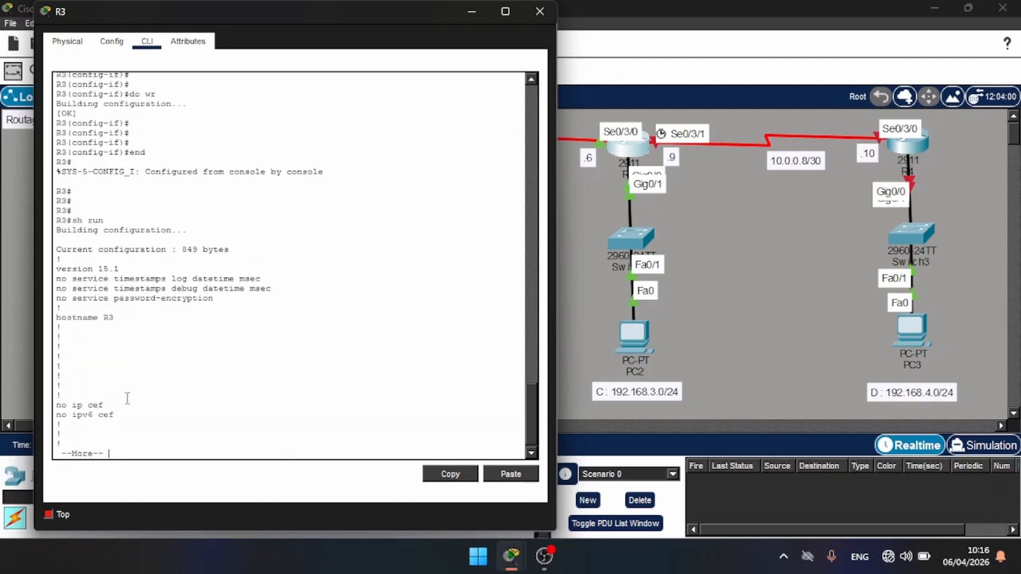
key(space)
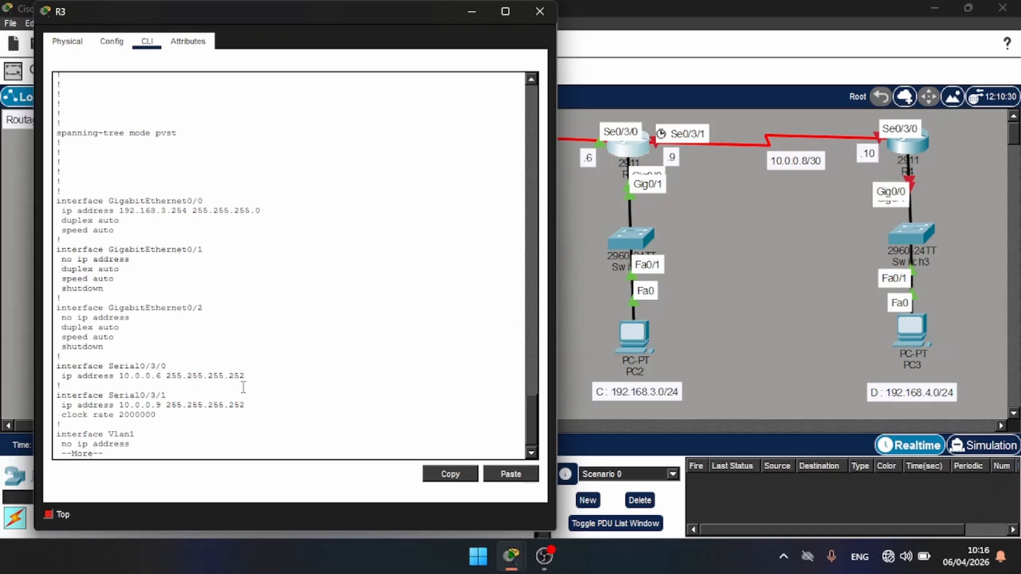
click(538, 12)
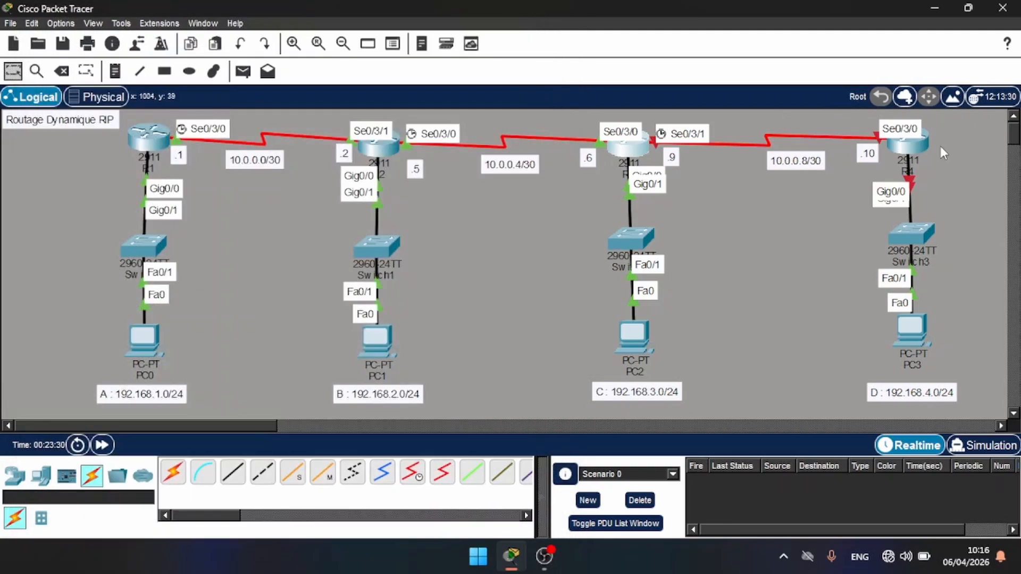
- Open R4's command line and answer "no" to the initial configuration dialog
click(914, 153)
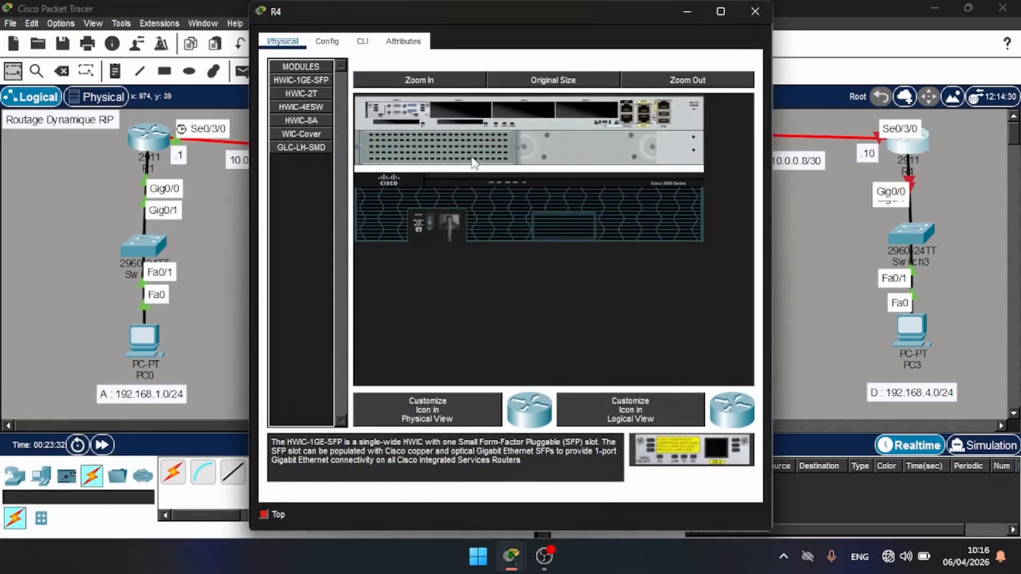
click(364, 42)
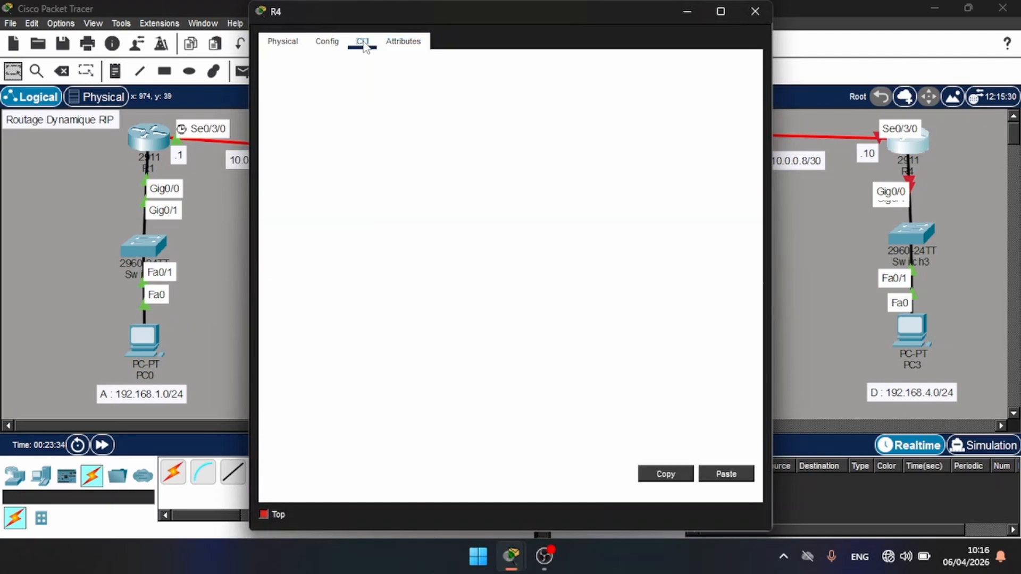
key(Return)
key(Return)
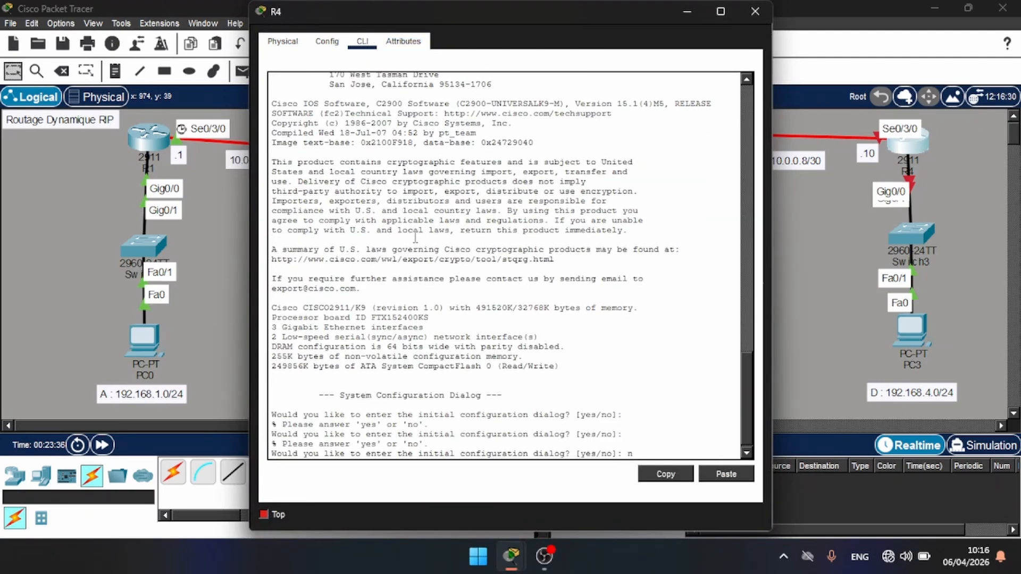
text(no)
key(Return)
key(Return)
key(Return)
key(Return)
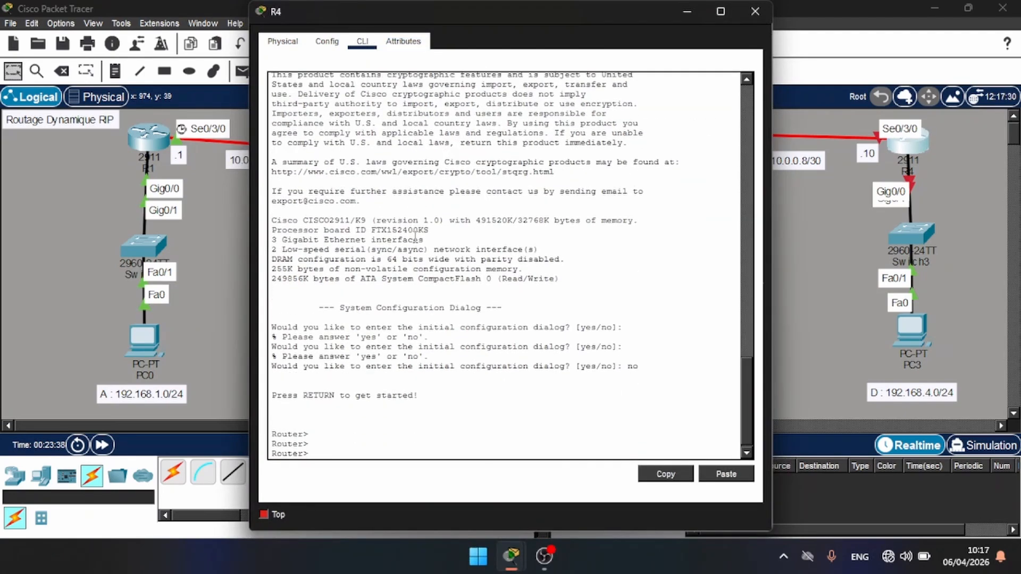
- Enter privileged mode and global configuration mode on the fourth router and set its hostname to R4
text(en)
key(Return)
key(Return)
key(Return)
text(conf)
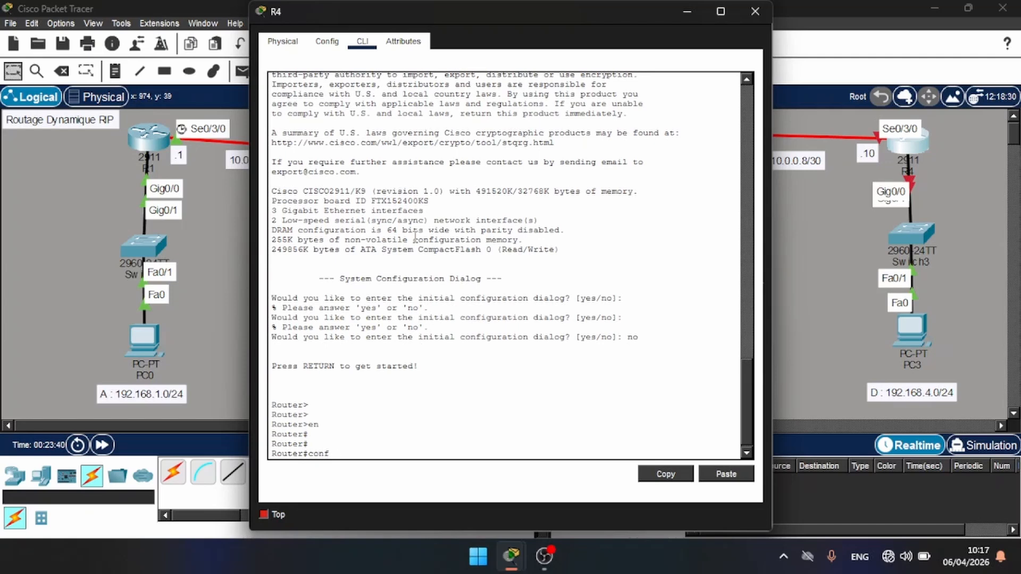
text( t)
key(Return)
key(Return)
text(host R4)
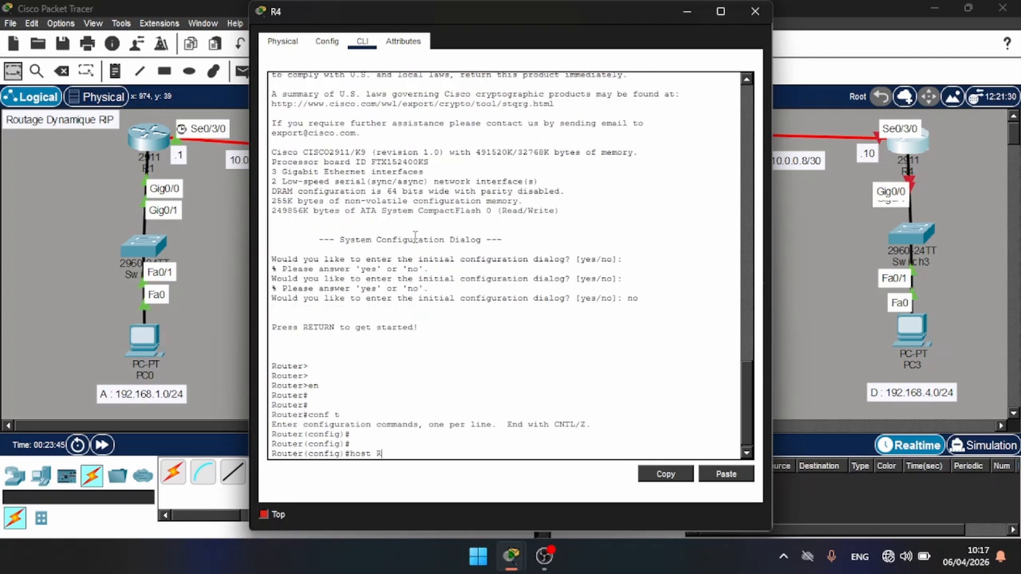
key(Return)
key(Return)
key(Return)
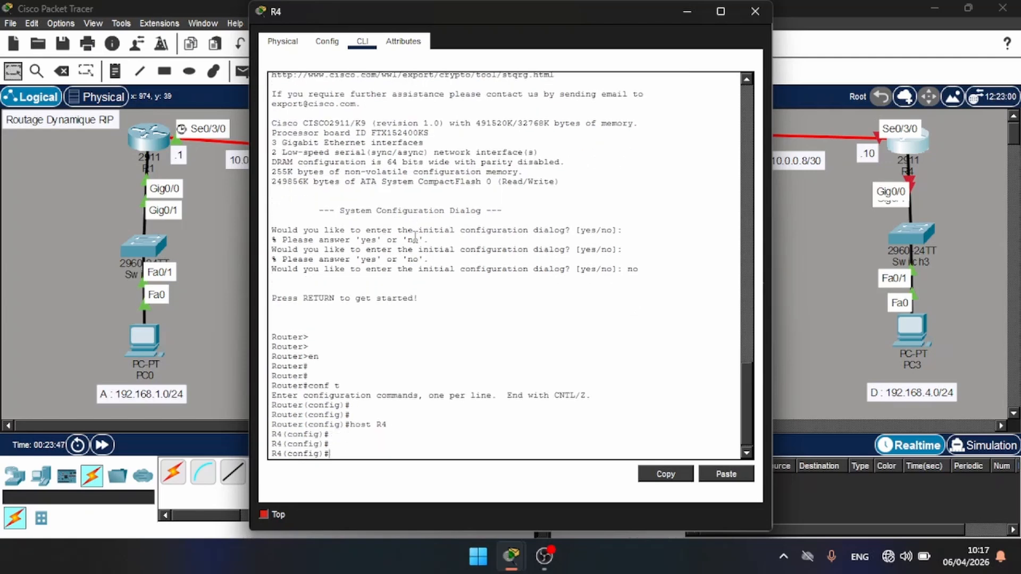
- Select R4's interface g0/0 and assign it IP address 192.168.4.254 with mask 255.255.255.0
text(int g0/0)
key(Return)
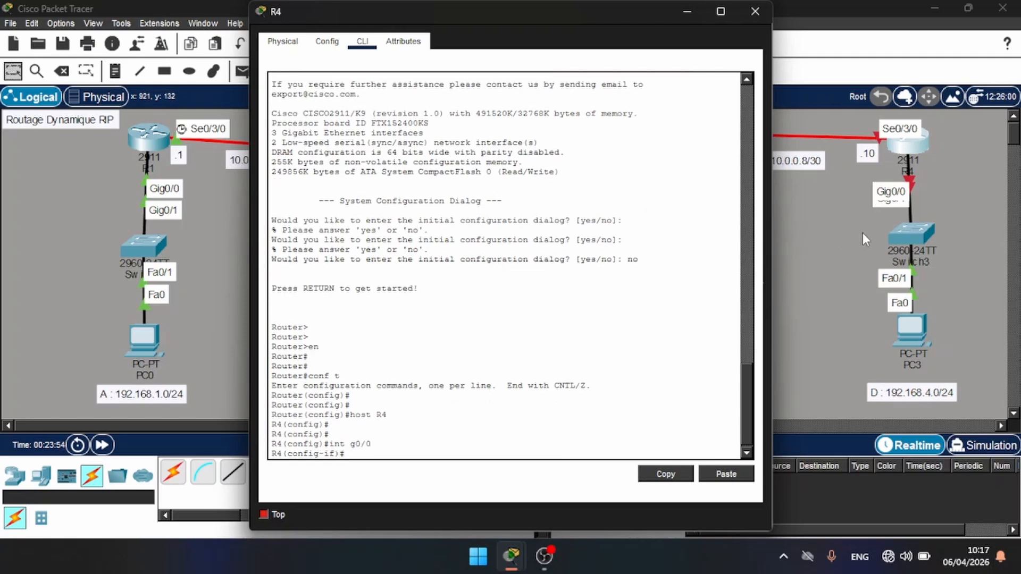
text(ip add 192.168.4.254 255)
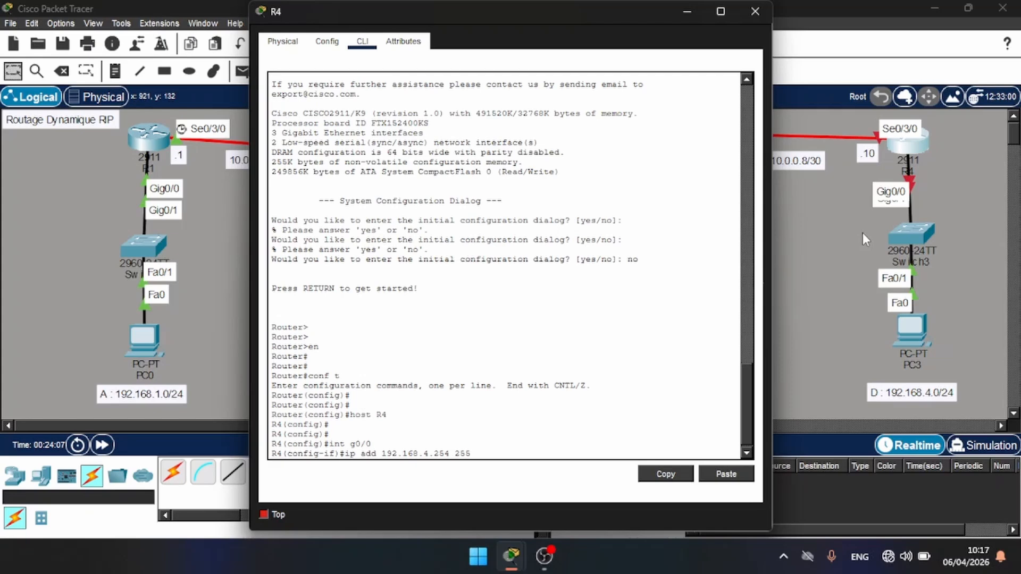
text(.255.255.0)
key(Return)
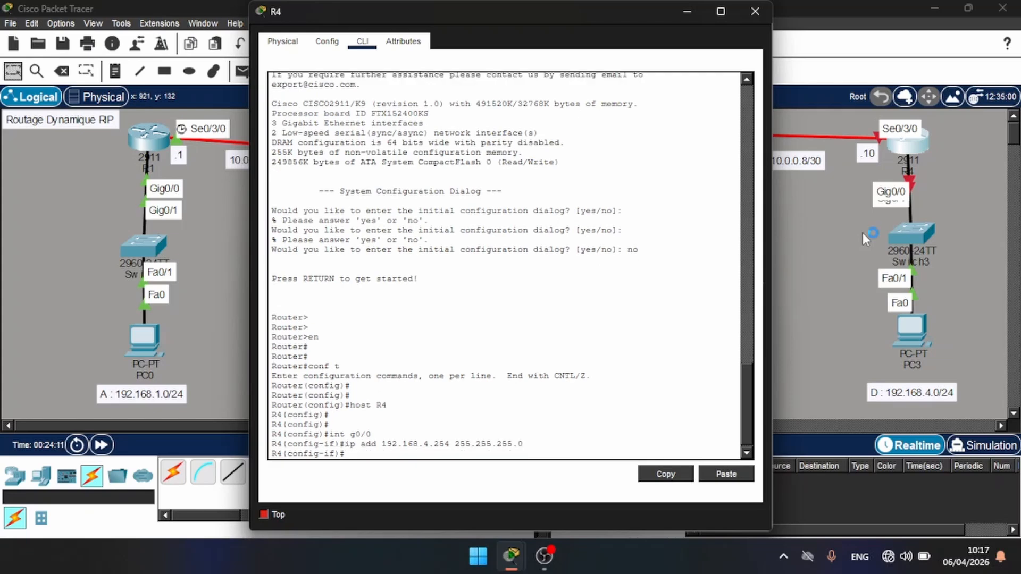
- Enable R4's interface g0/0 with "no shut"
text(no shut)
key(Return)
key(Return)
key(Return)
key(Return)
key(Return)
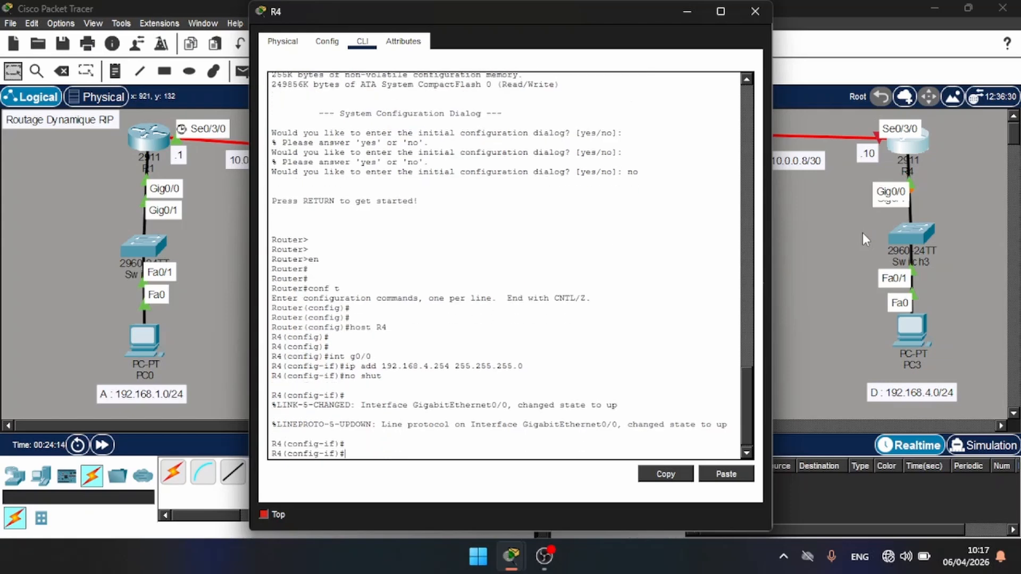
- Leave configuration mode on R4 with "end" and save its configuration with "wr"
text(end)
key(Return)
key(Return)
key(Return)
key(Return)
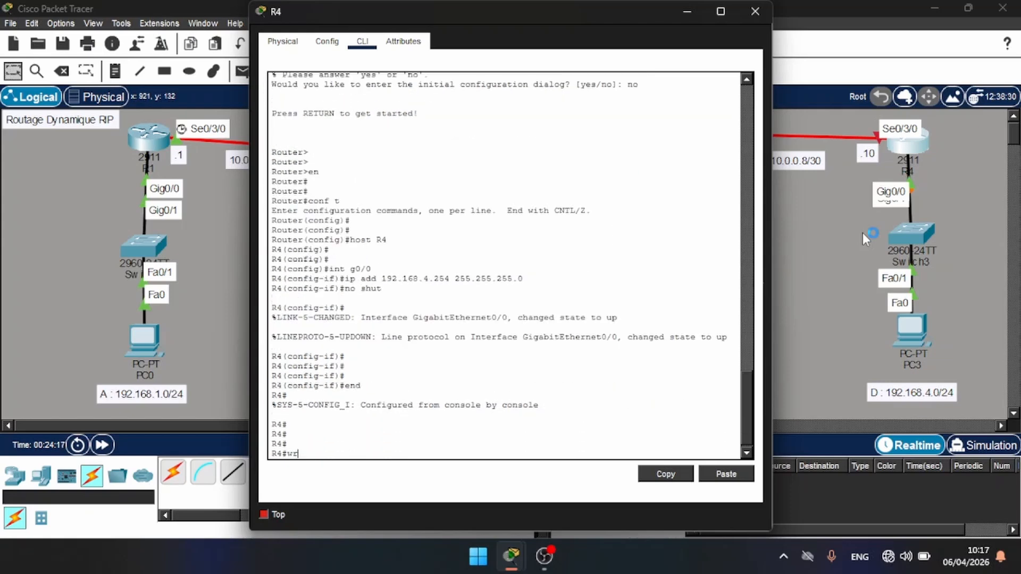
key(Return)
text(wr)
key(Return)
key(Return)
key(Return)
key(Return)
text(wr)
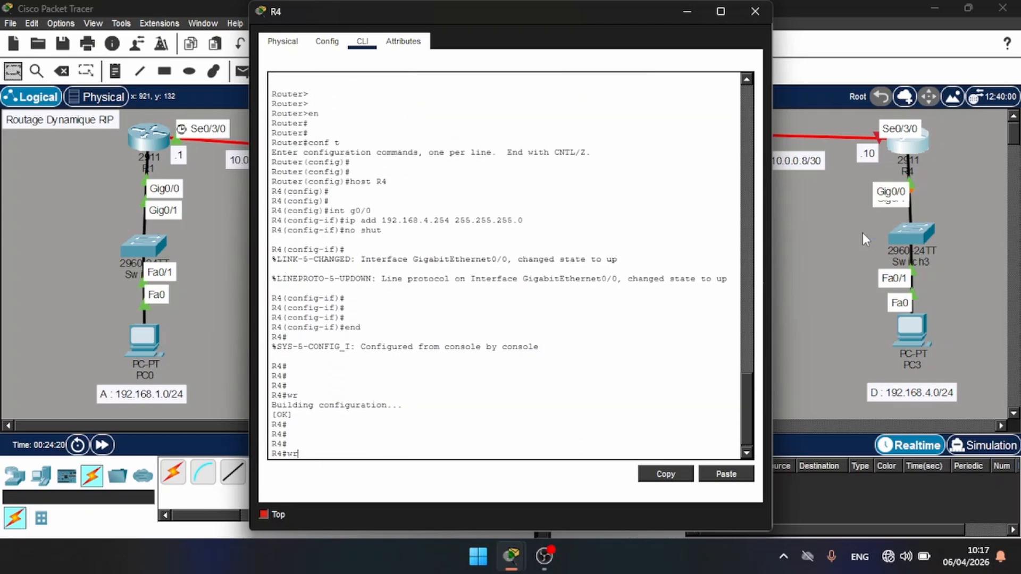
key(BackSpace)
key(BackSpace)
- Re-enter global configuration mode on R4 and assign interface s0/3/0 IP address 10.0.0.10 with mask 255.255.255.252
text(conf t)
key(Return)
key(Return)
text(int s0)
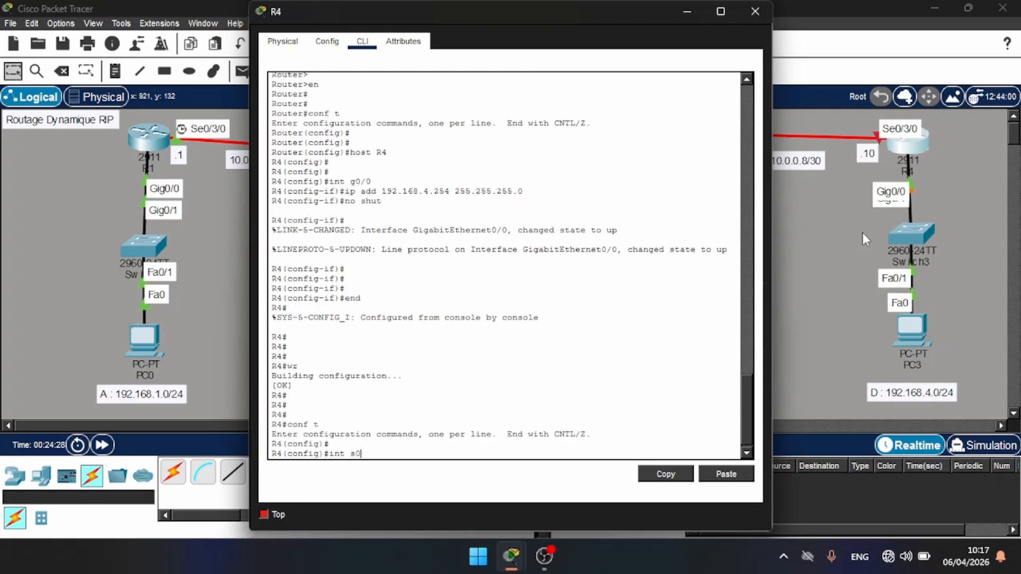
text(/3/0)
key(Return)
text(ip)
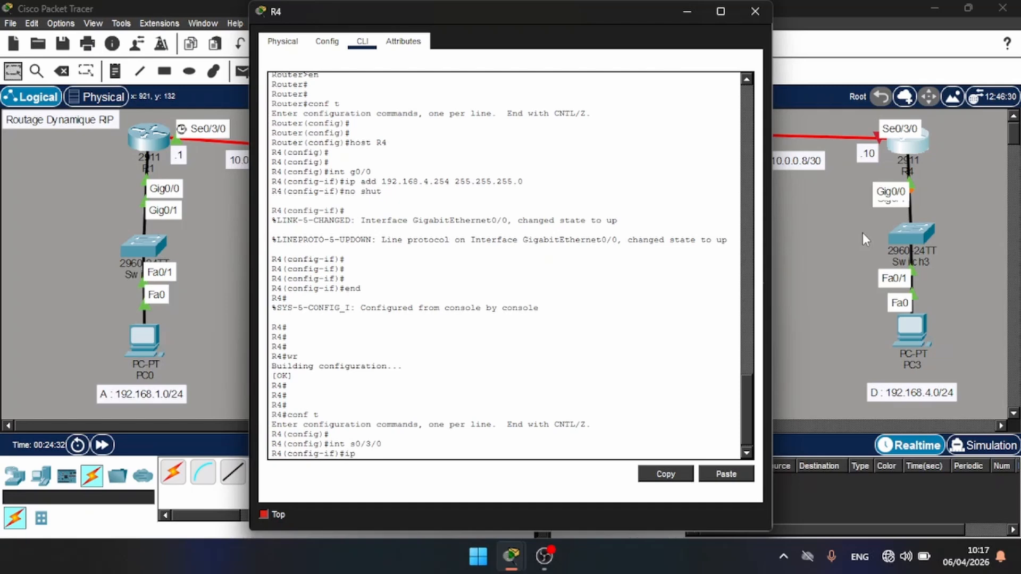
text( add 10.0.0.10 255.255.255.)
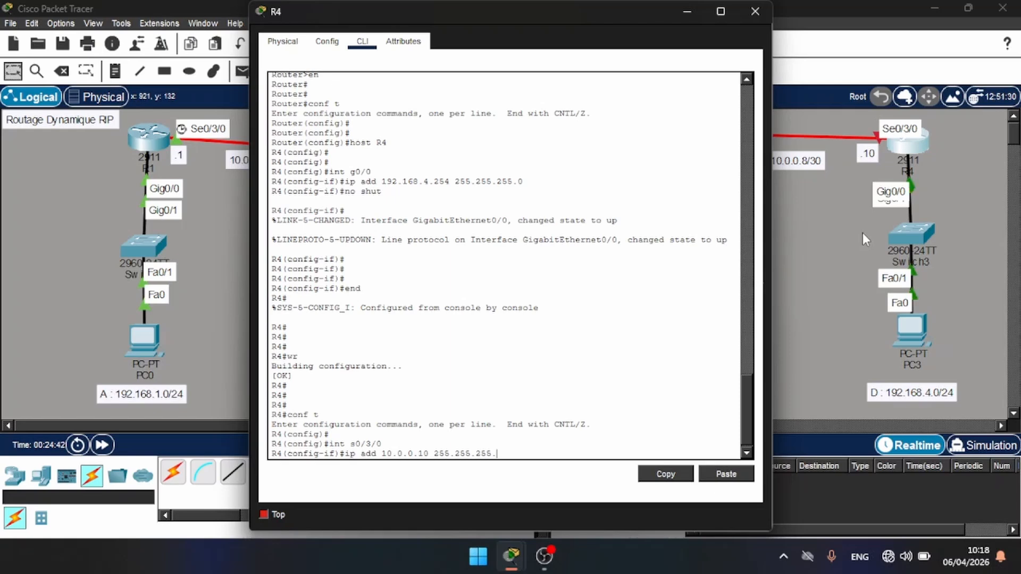
text(252)
key(Return)
- Enable R4's interface s0/3/0 with "no shut" and save the configuration from interface configuration mode
text(no shut)
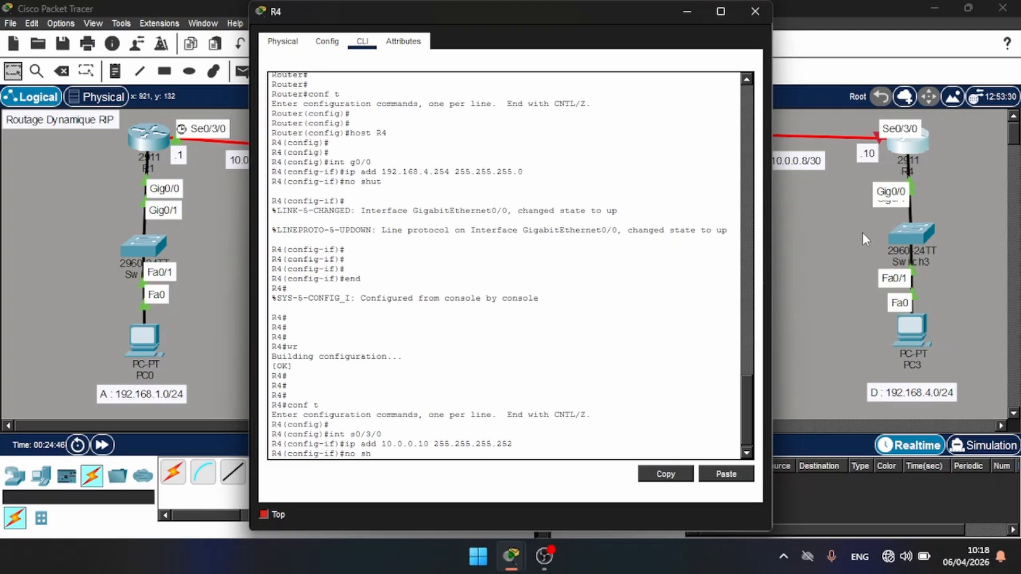
key(Return)
key(Return)
key(Return)
key(Return)
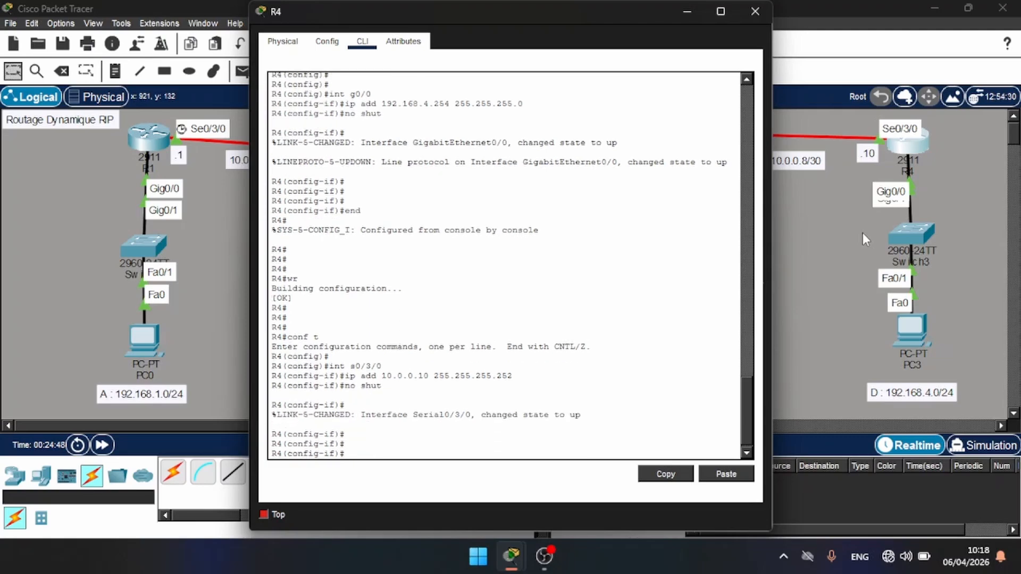
text(do w)
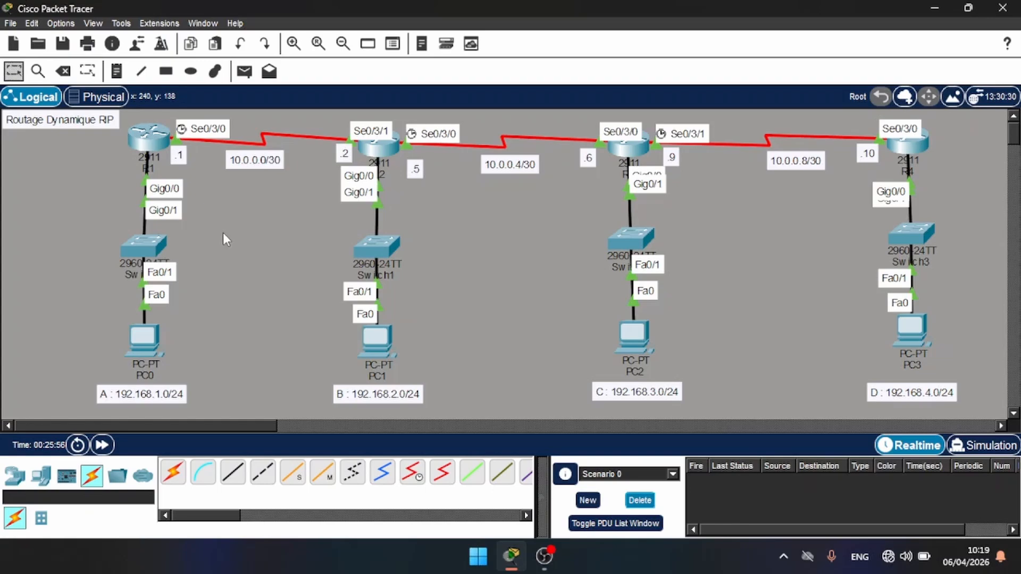
- Open R1's command line, start the RIP routing process with "router rip" and set it to version 2
click(151, 138)
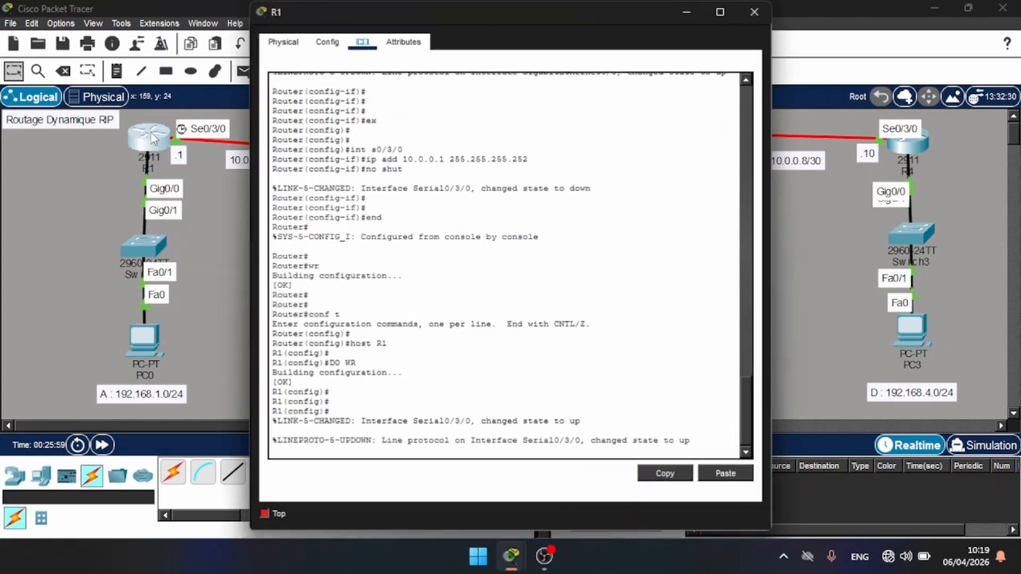
key(Return)
key(Return)
key(Return)
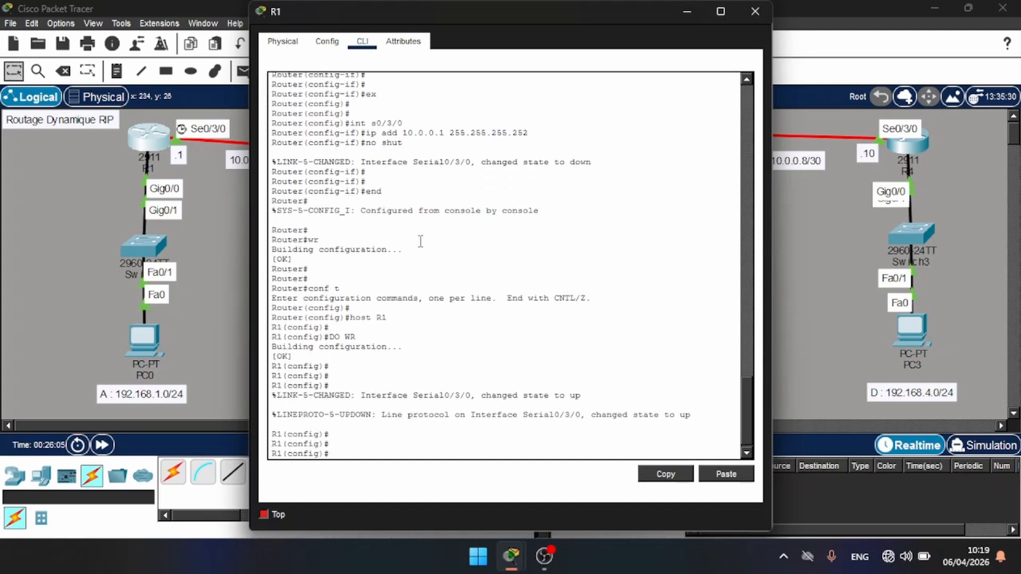
text(router rip)
key(Return)
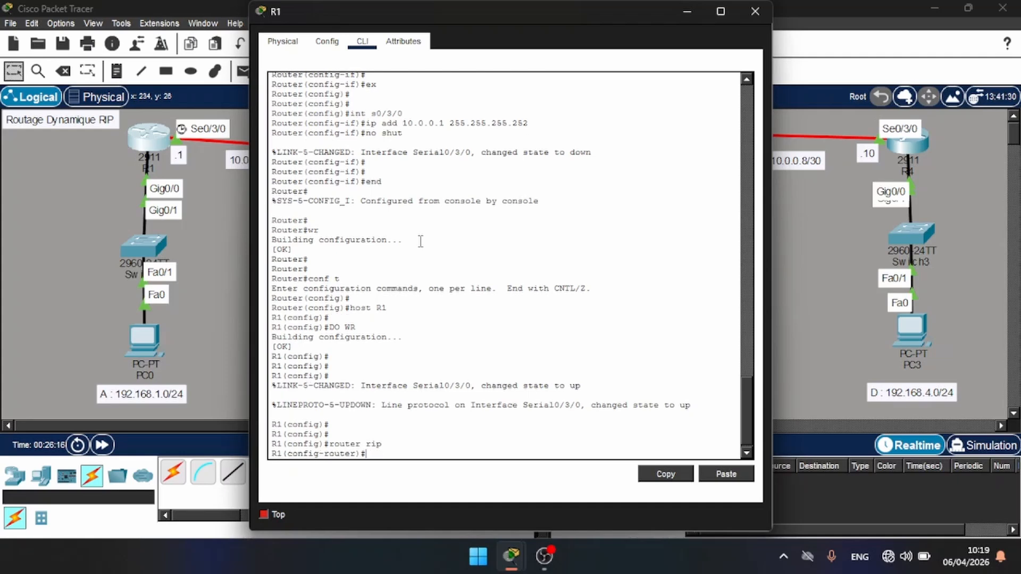
text(versi)
key(Tab)
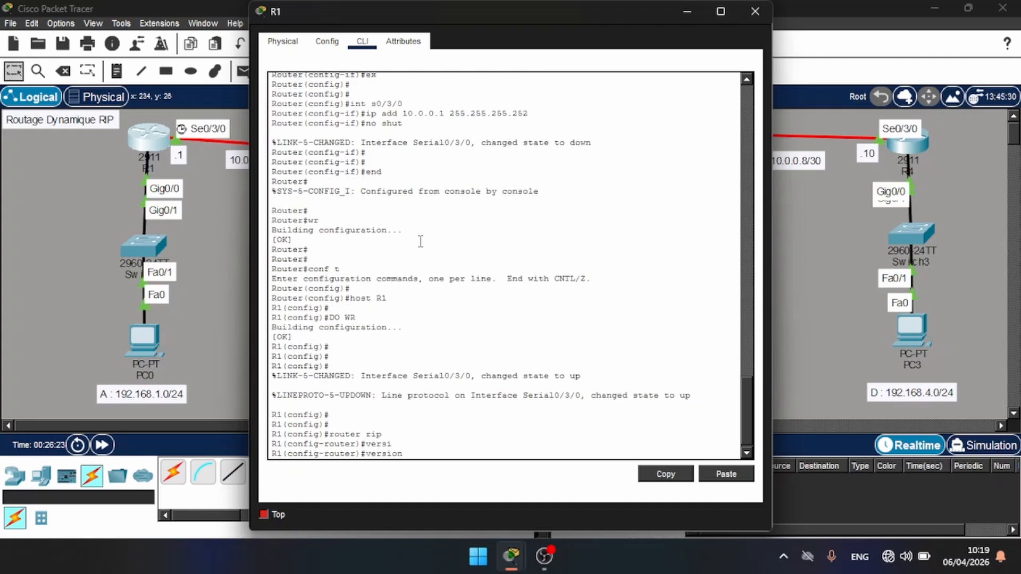
text(2)
key(Return)
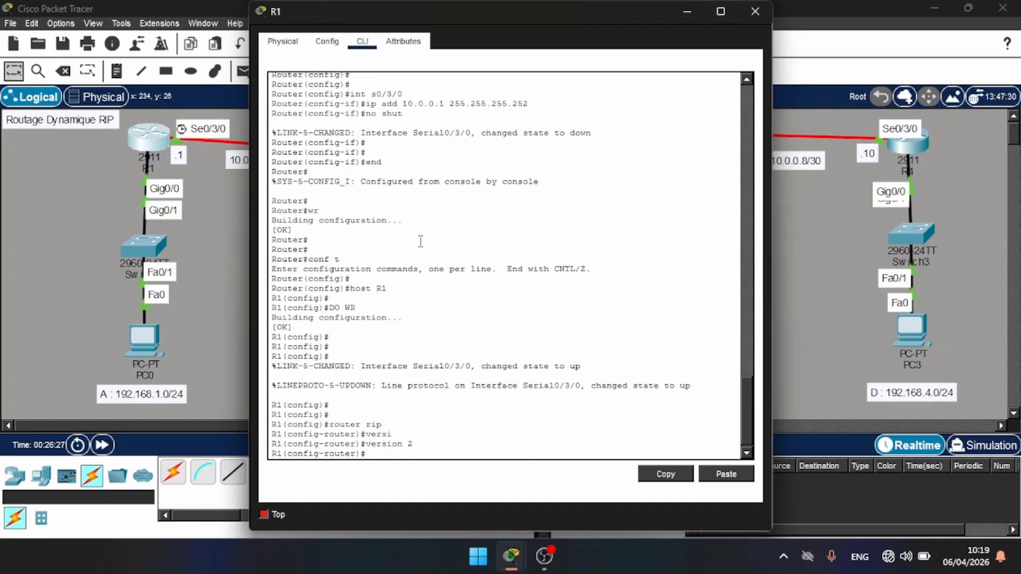
- Add network 192.168.1.0 to R1's RIP configuration
text(netw)
key(Tab)
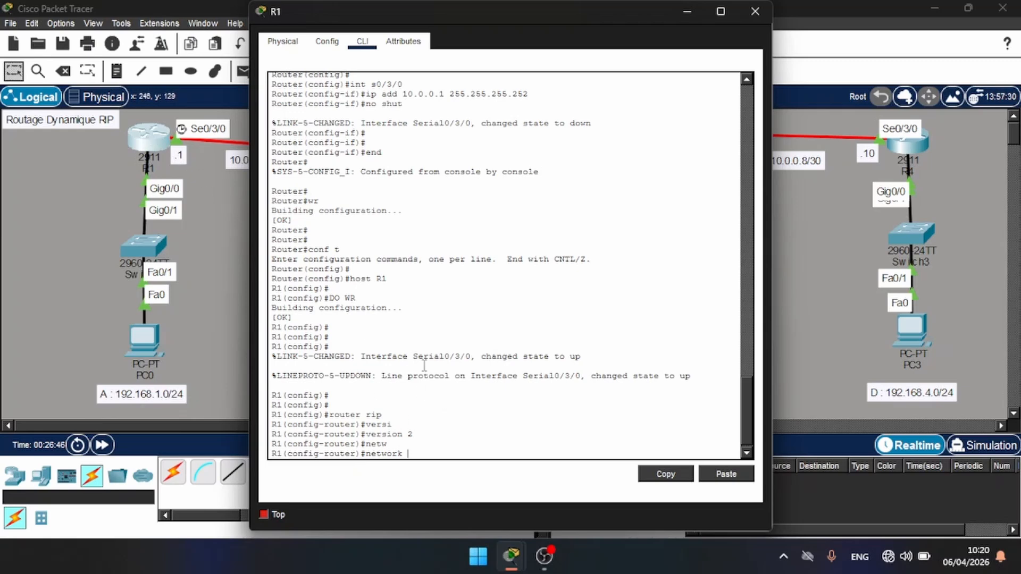
text(192.168.1.0)
key(Return)
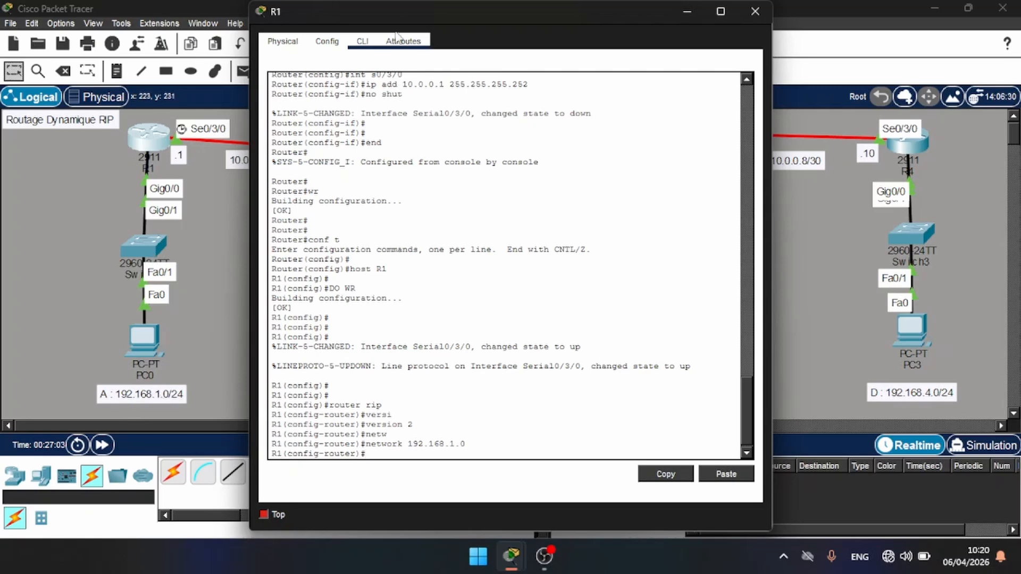
- Add network 10.0.0.0 to R1's RIP configuration
drag(394, 14, 484, 22)
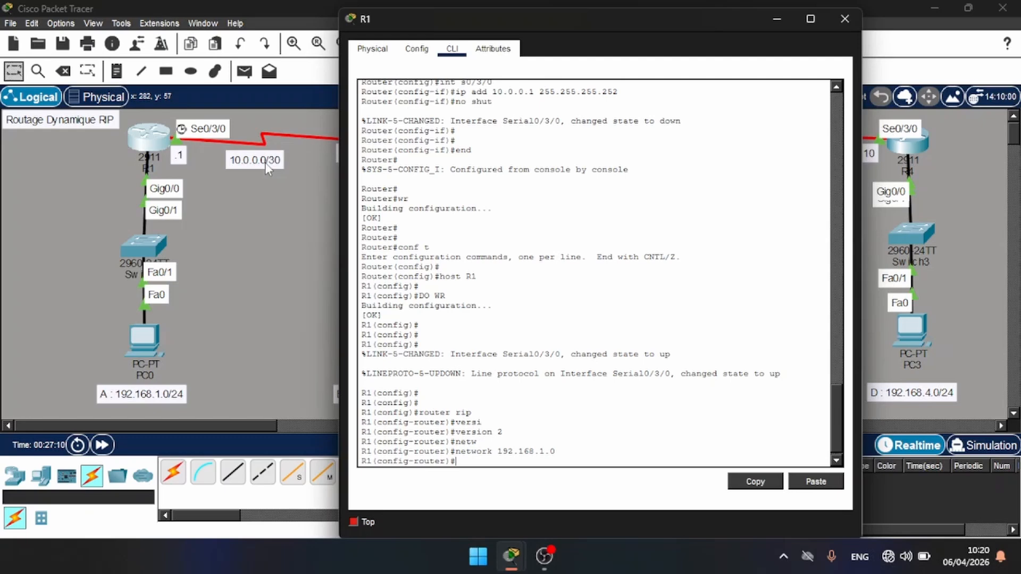
key(Up)
key(BackSpace)
key(BackSpace)
key(BackSpace)
key(BackSpace)
key(BackSpace)
key(BackSpace)
key(BackSpace)
key(BackSpace)
key(BackSpace)
key(BackSpace)
key(BackSpace)
text(10.0.0.0)
key(Return)
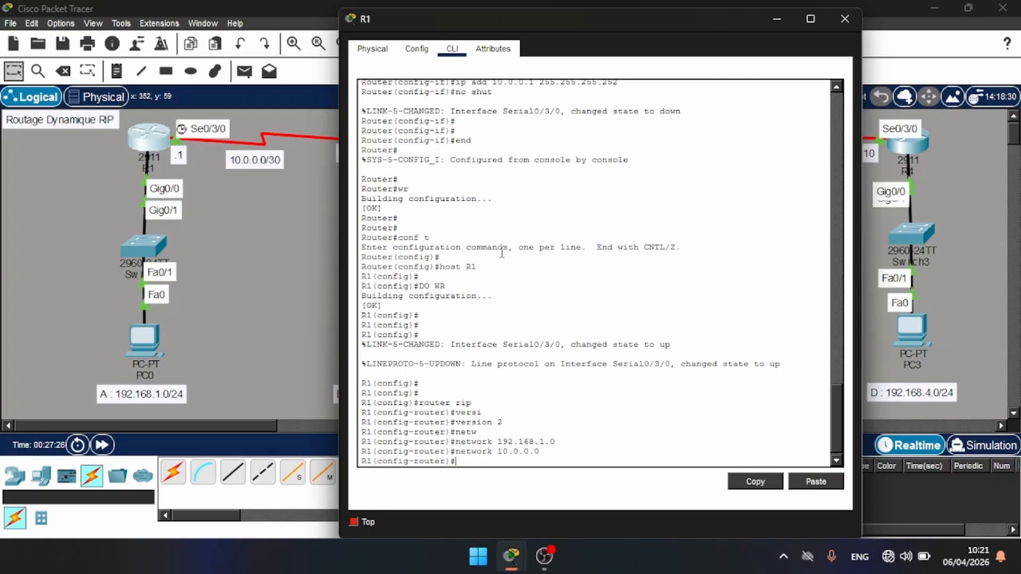
- Leave R1's configuration mode with "end", save the configuration with "wr" and close the R1 window
text(end)
key(Return)
text(wr)
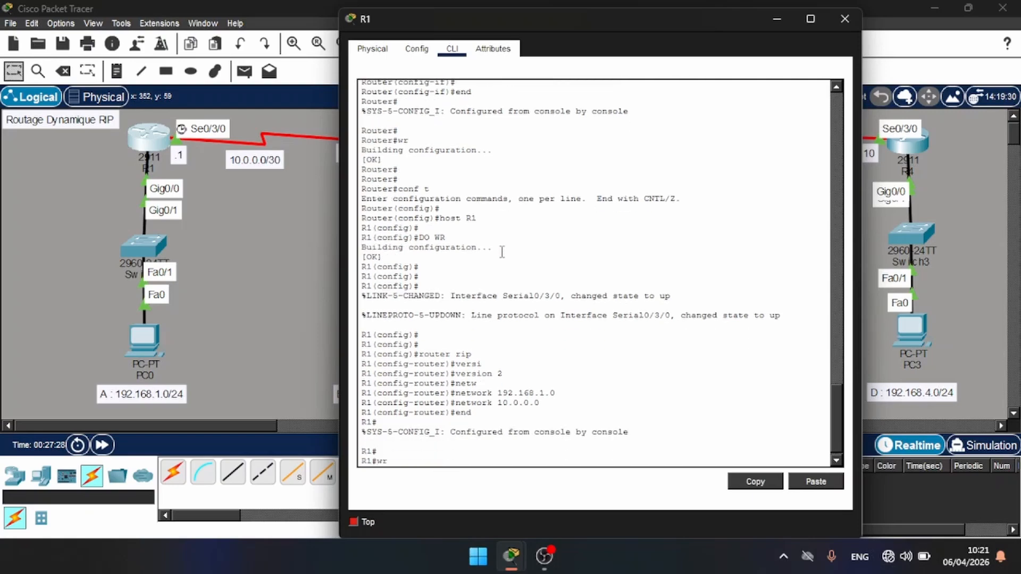
key(Return)
key(Return)
key(Return)
key(Return)
key(Return)
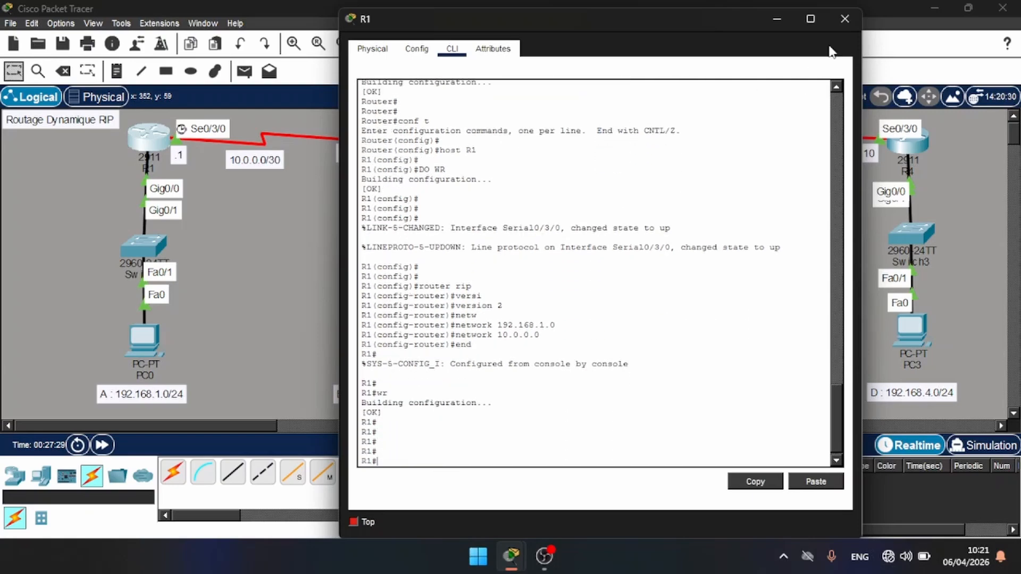
click(845, 20)
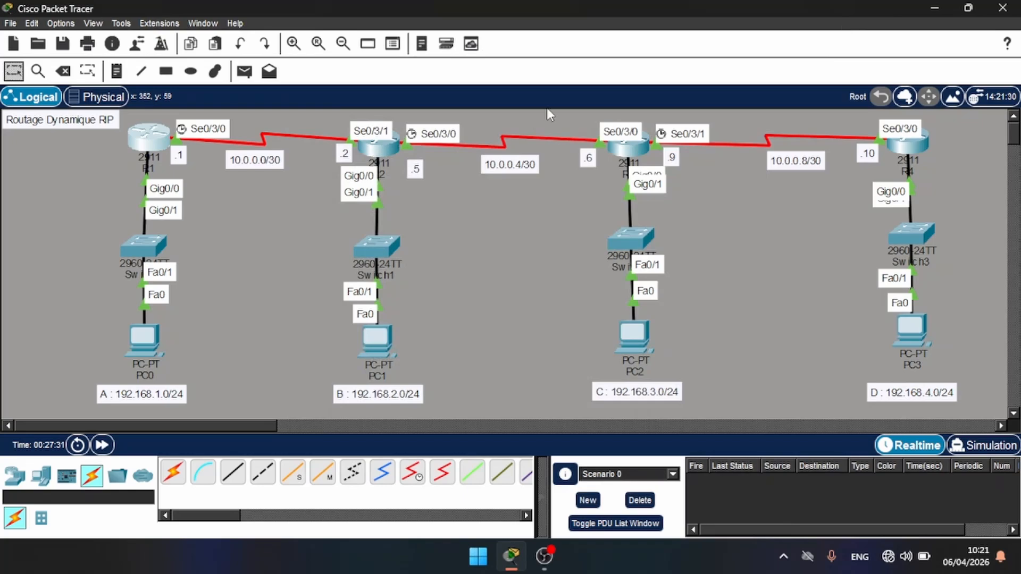
- Open R2's command line and enter global configuration mode with "conf t"
click(381, 151)
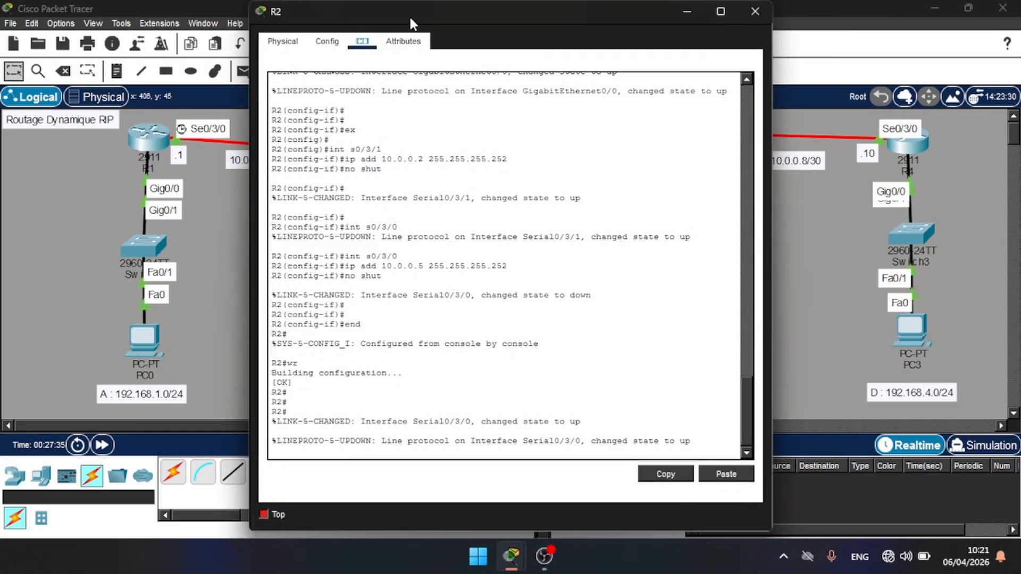
drag(410, 22, 702, 24)
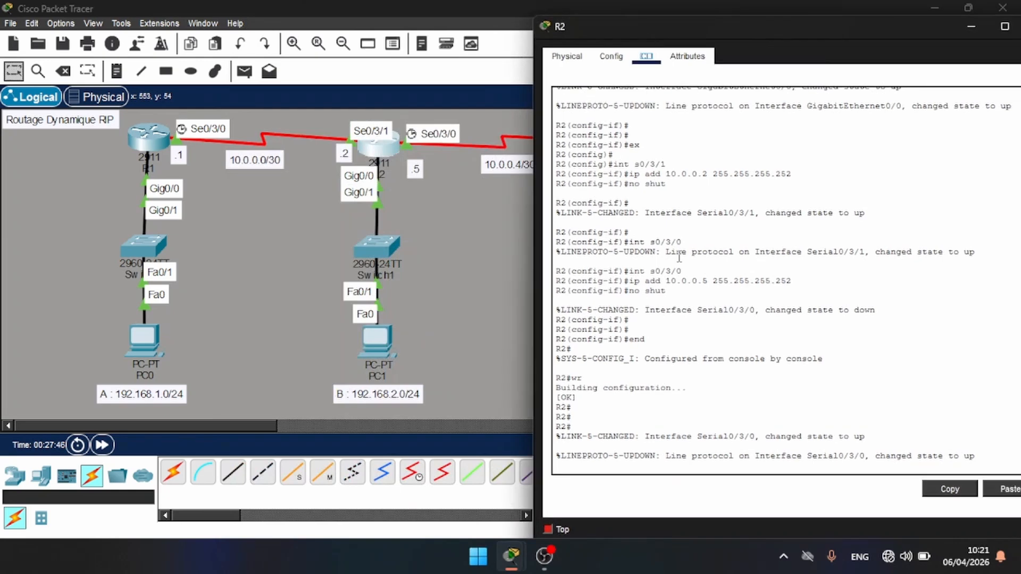
key(Return)
key(Return)
key(Return)
text(conf t)
key(Return)
key(Return)
key(Return)
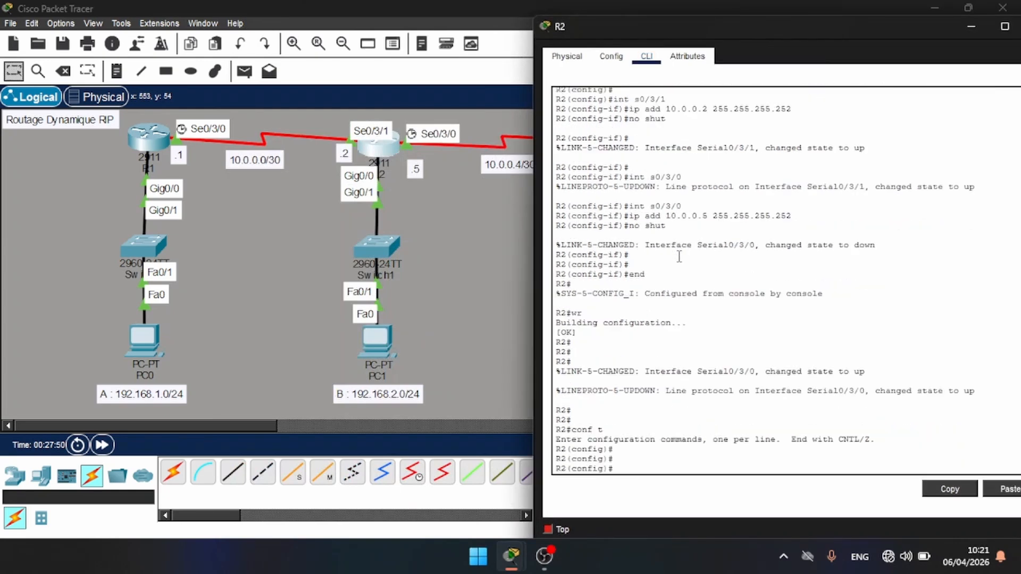
- Start the RIP routing process on R2 with "router rip" and set it to version 2
text(route)
key(Tab)
text(r )
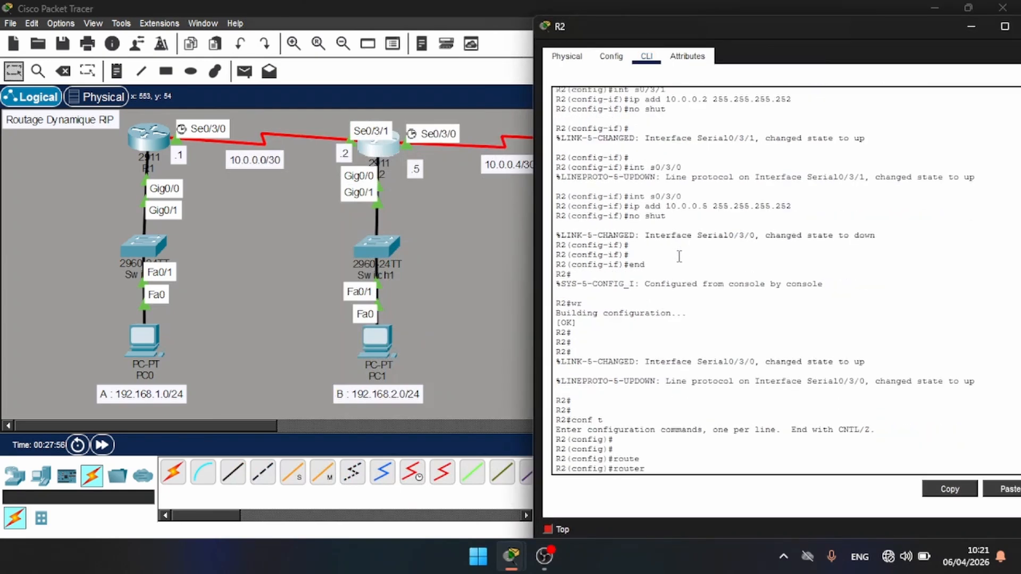
text(rip)
key(Return)
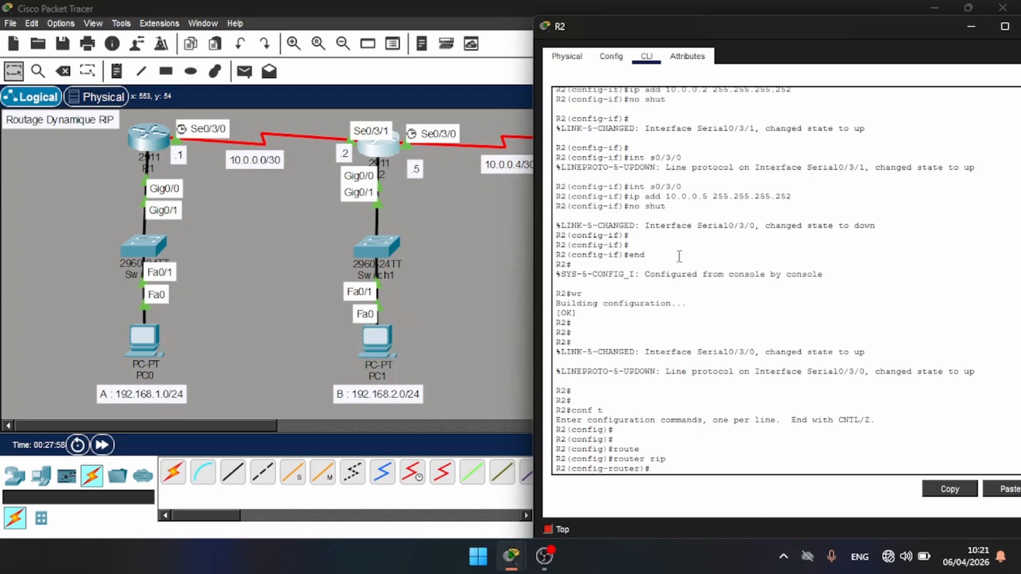
text(vers)
key(Tab)
text(2)
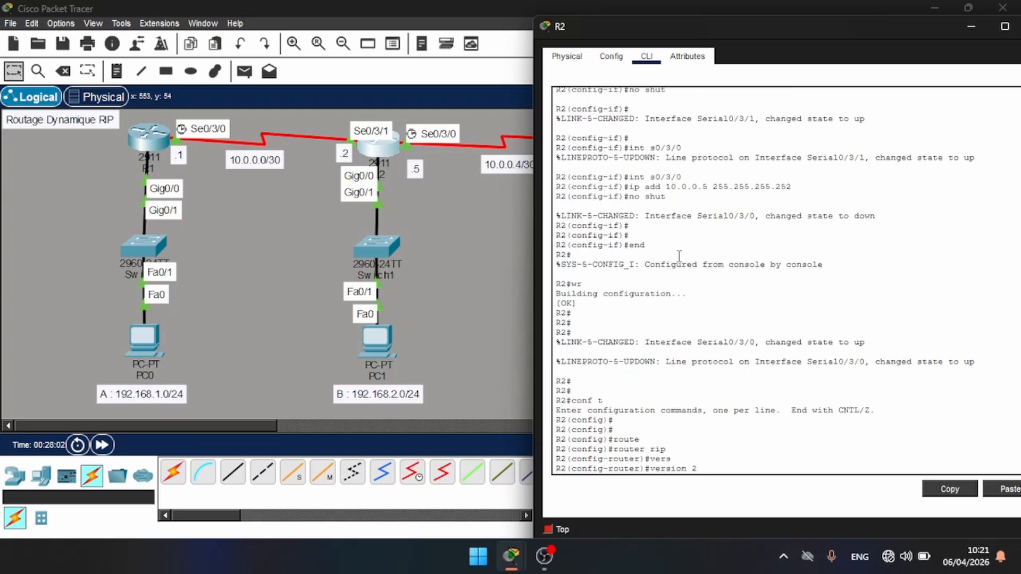
key(Return)
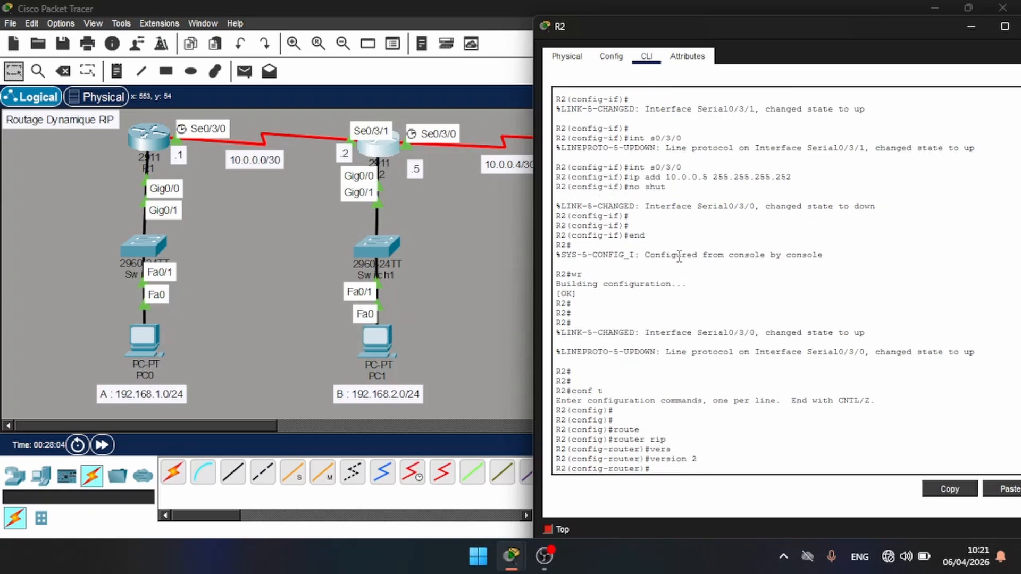
- Add network 192.168.2.0 to R2's RIP configuration
text(net)
key(Tab)
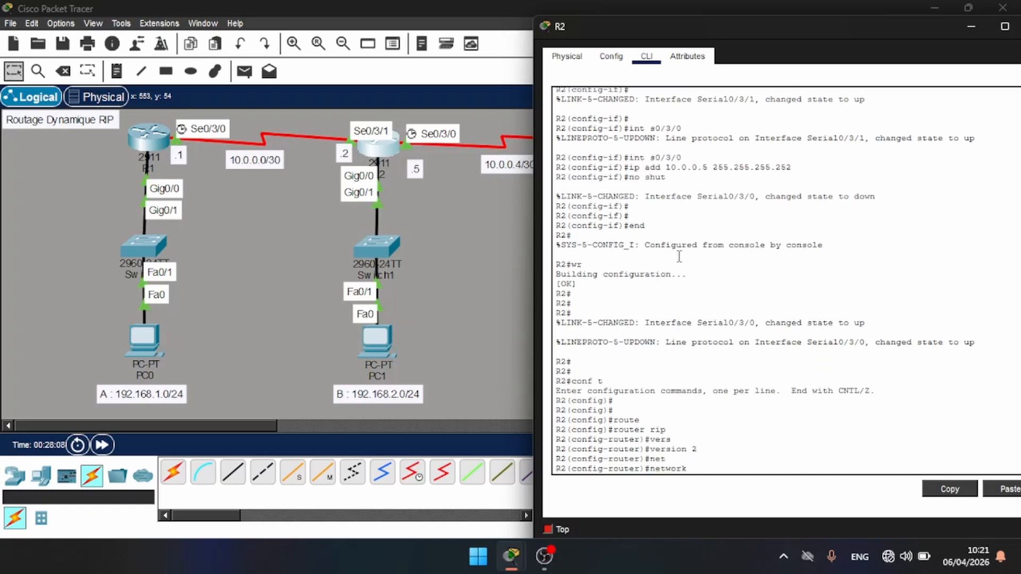
text(192.168.2.0)
key(Return)
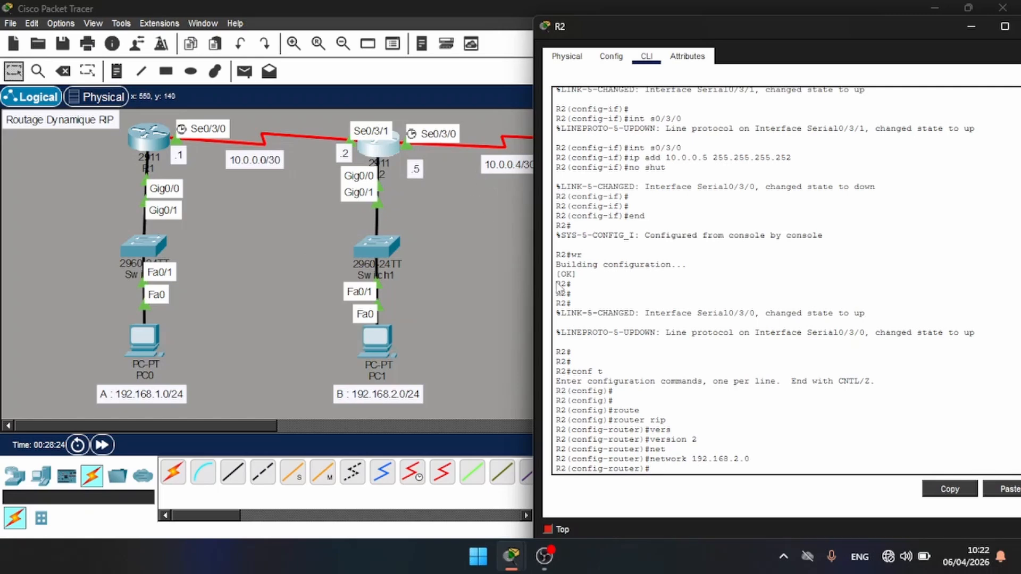
- Add network 10.0.0.0 to R2's RIP configuration
key(Up)
key(BackSpace)
key(BackSpace)
key(BackSpace)
key(BackSpace)
key(BackSpace)
key(BackSpace)
key(BackSpace)
key(BackSpace)
key(BackSpace)
text(0.0.0.0)
key(Return)
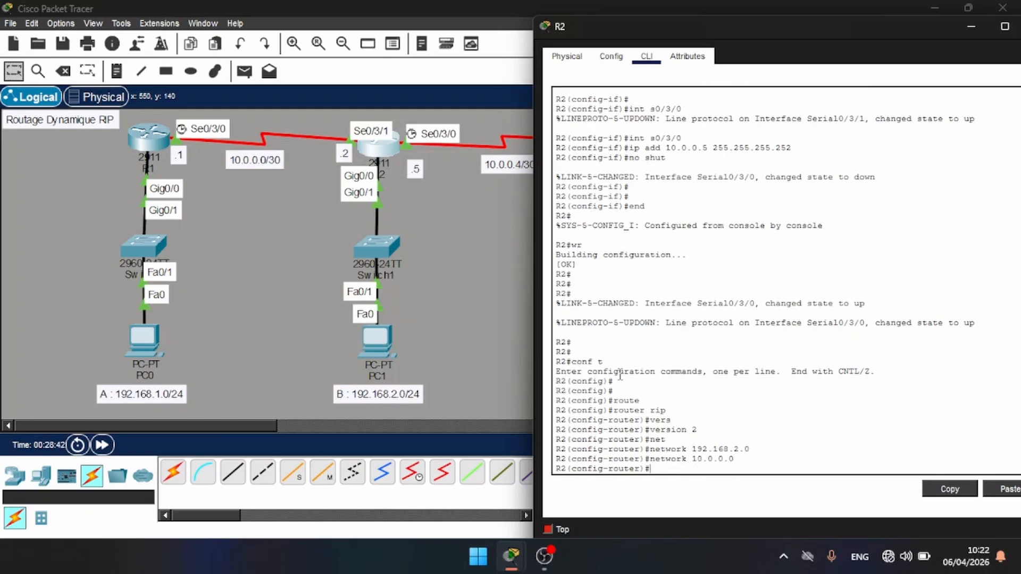
- Leave R2's configuration mode with "end", save the configuration with "wr" and close the R2 window
text(end)
key(Return)
text(wr)
key(Return)
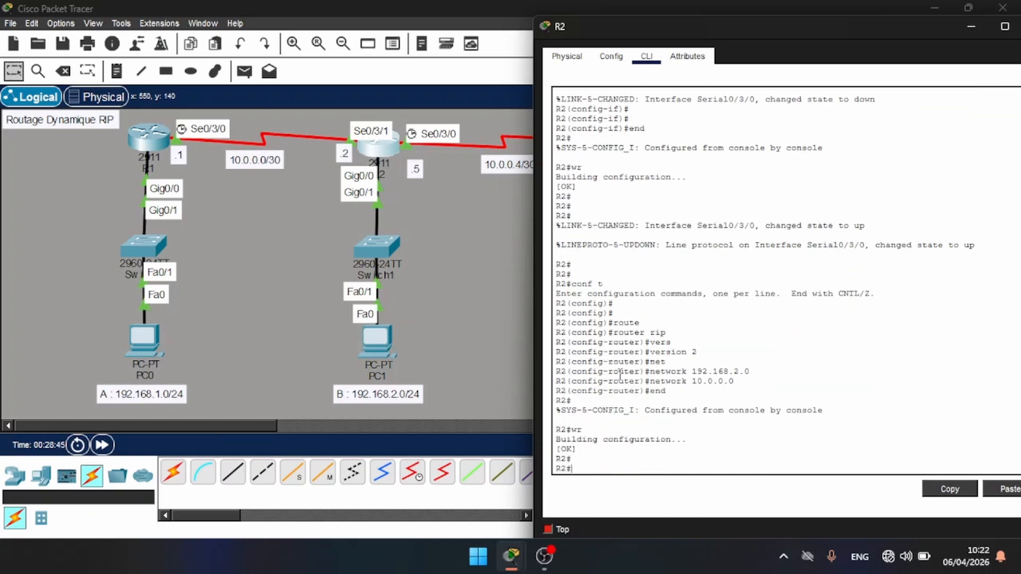
key(Return)
key(Return)
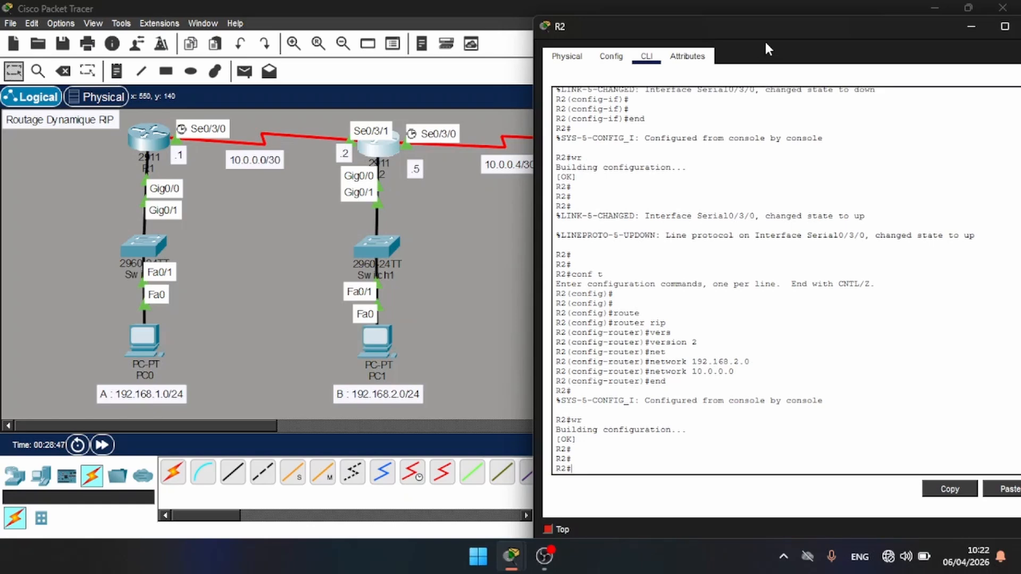
drag(661, 22, 568, 39)
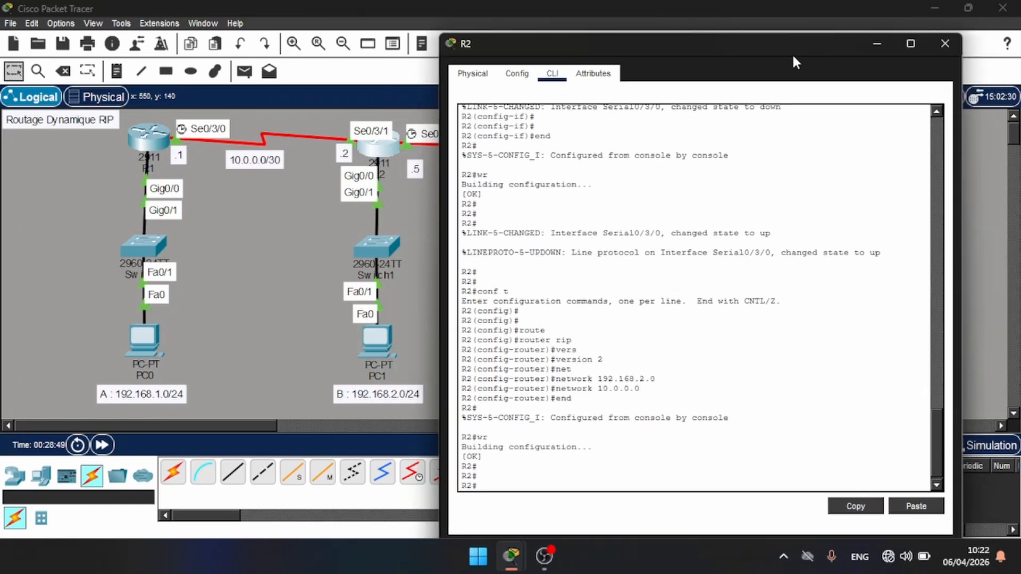
click(947, 44)
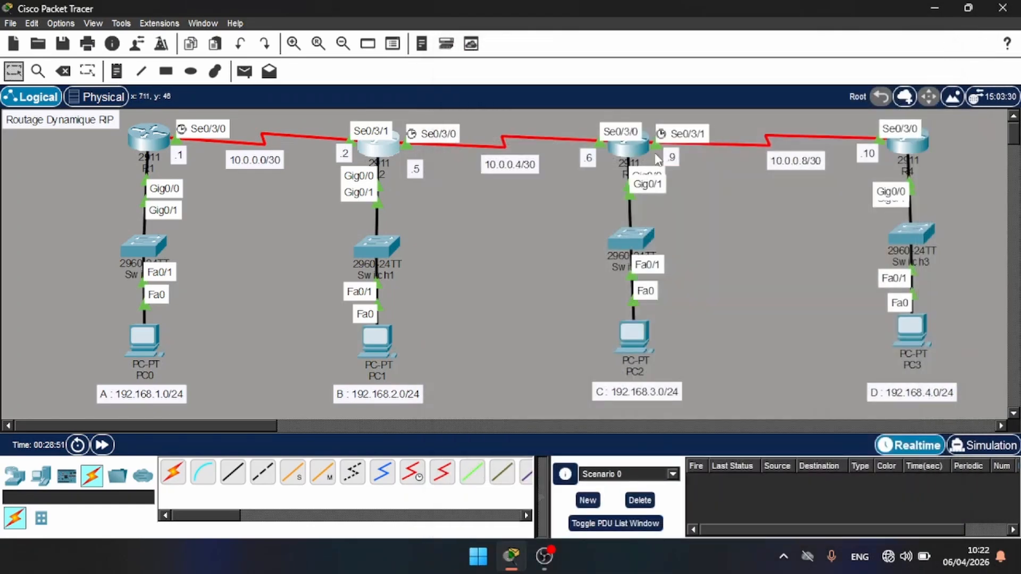
- Open R3's command line, break out of the paused configuration listing and enter global configuration mode with "conf t"
click(620, 153)
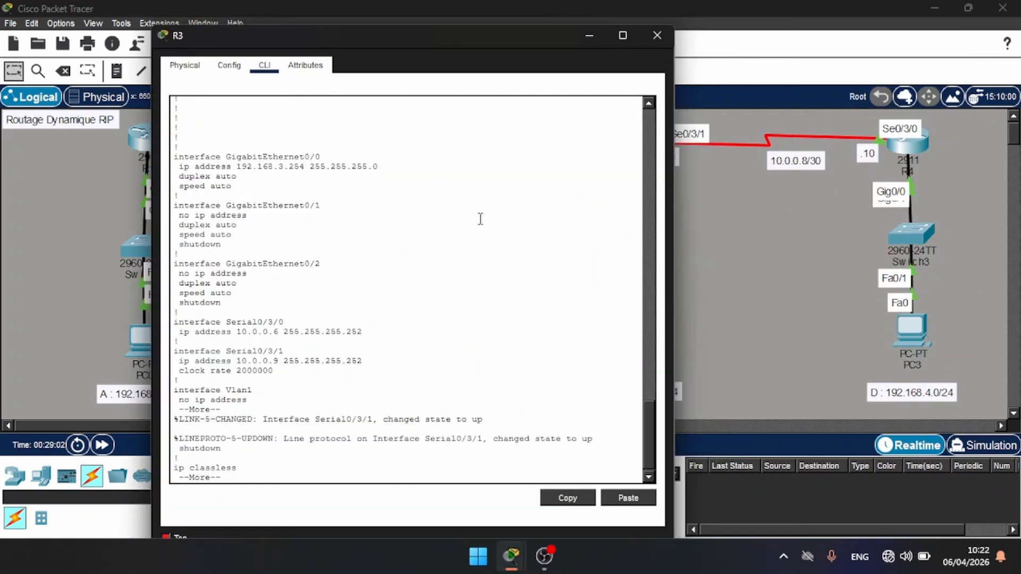
key(ctrl+c)
key(Return)
key(Return)
key(Return)
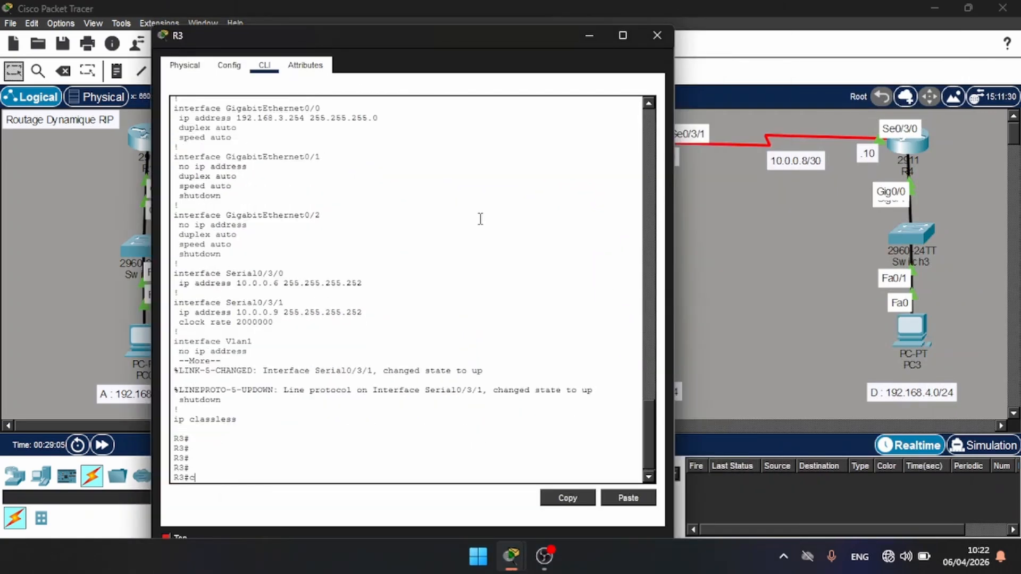
text(conf t)
key(Return)
key(Return)
- Start the RIP routing process on R3 with "router rip" and set it to version 2
text(rout)
key(Tab)
text(er )
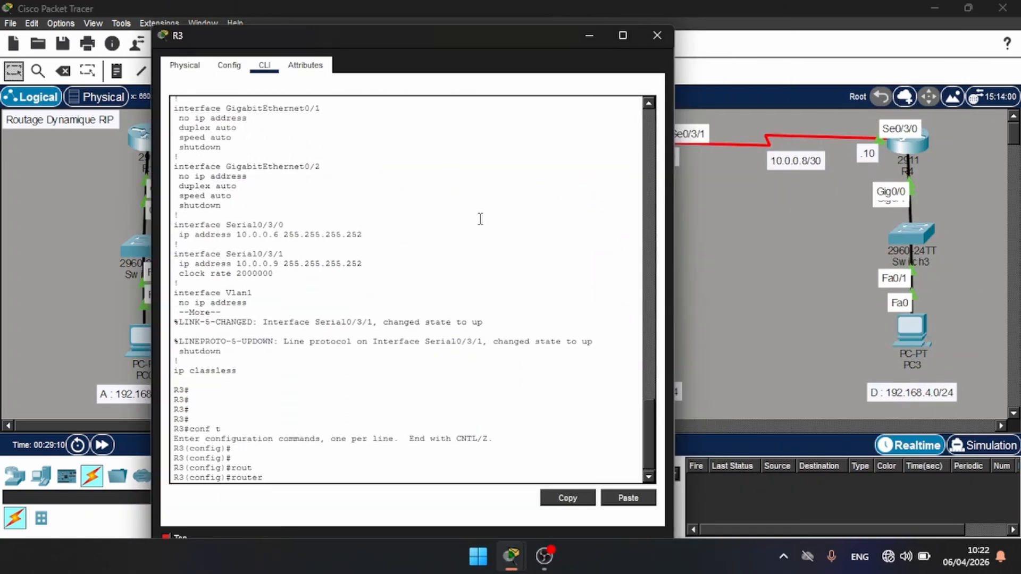
text(rip)
key(Return)
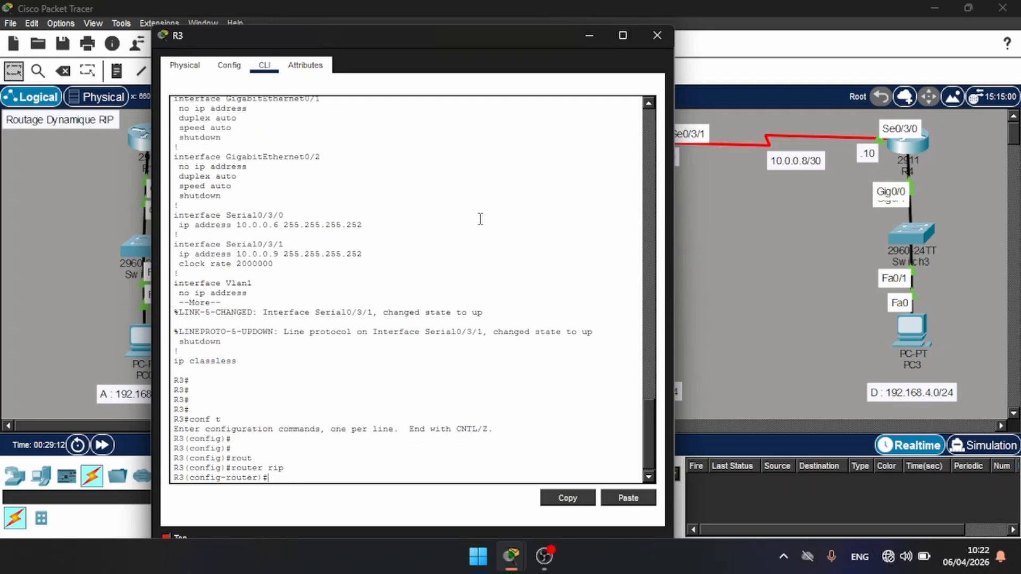
key(Return)
key(Return)
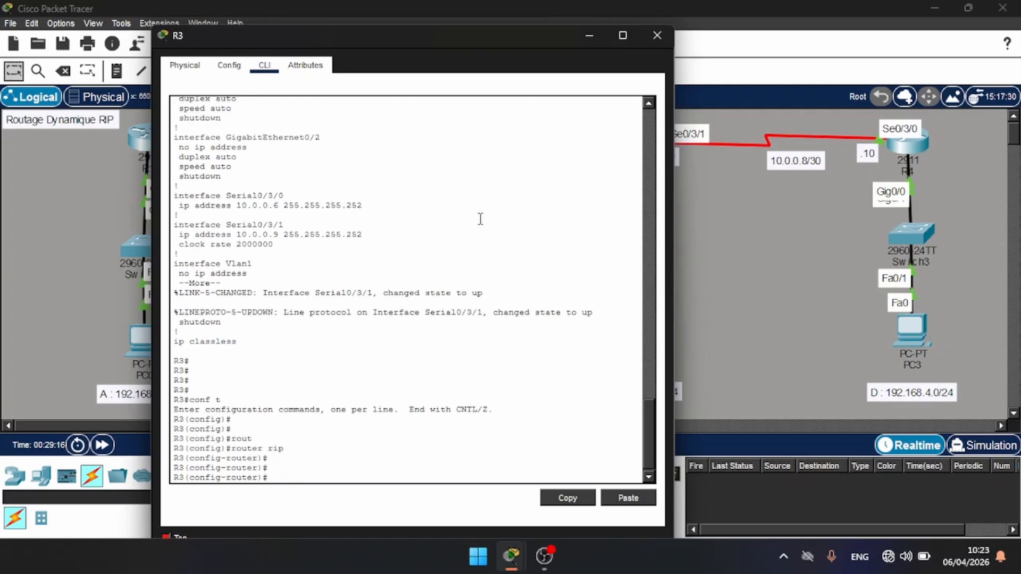
text(vers)
key(Tab)
text(2)
key(Return)
key(Return)
key(Return)
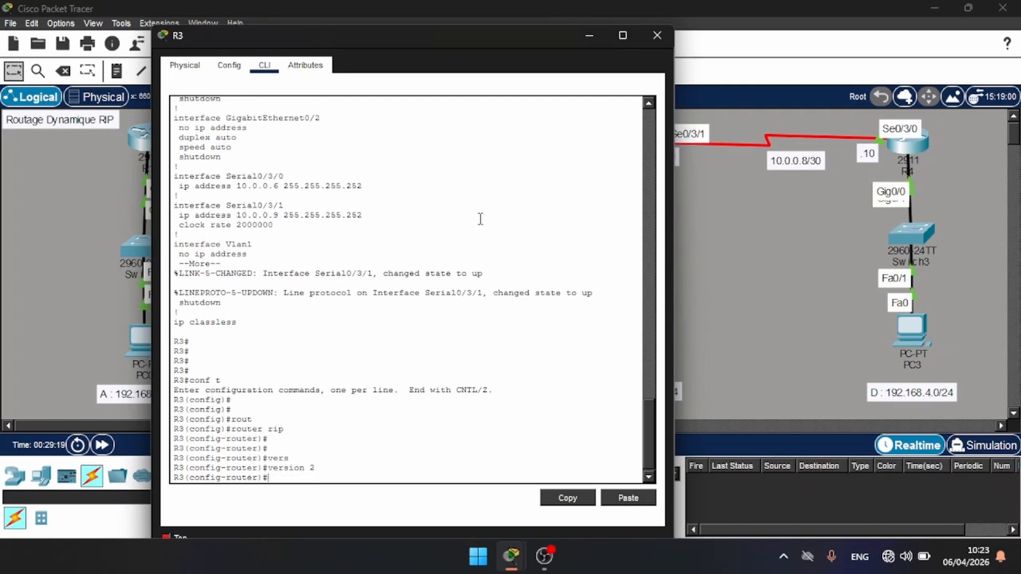
- Add network 192.168.3.0 to R3's RIP configuration
text(net)
key(Tab)
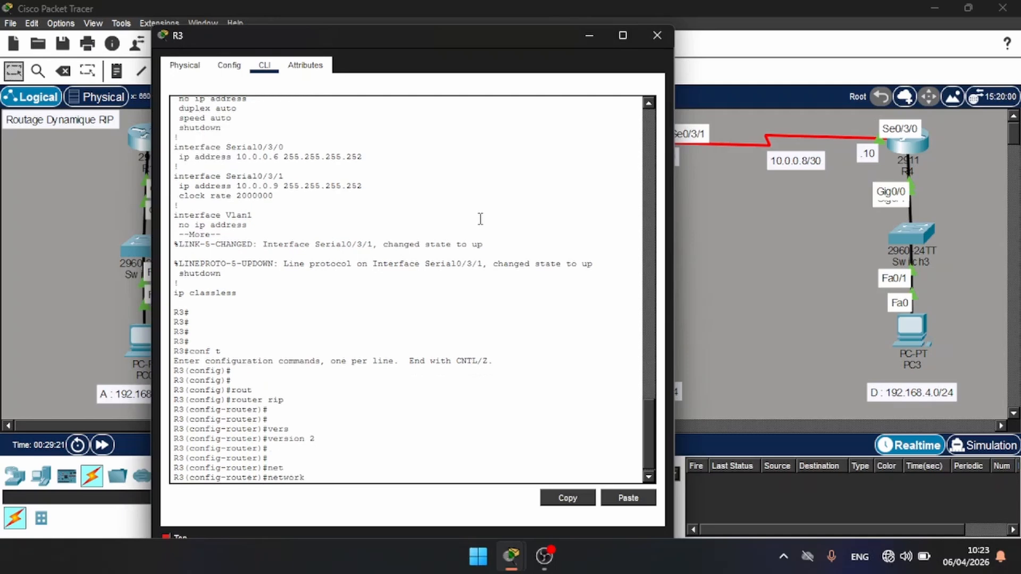
text(192.168.3.0)
key(Return)
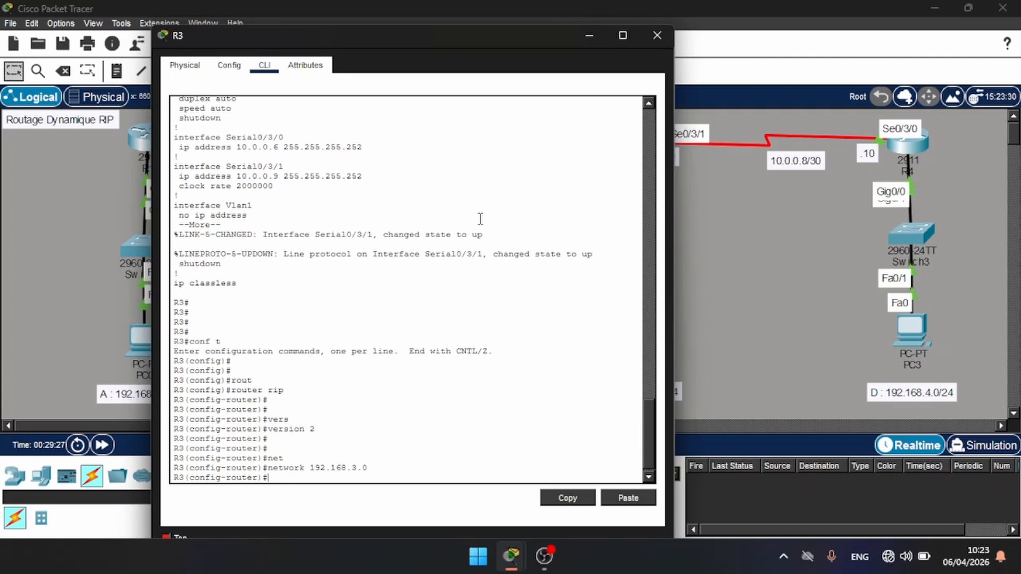
- Add network 10.0.0.0 to R3's RIP configuration
text(net)
key(Tab)
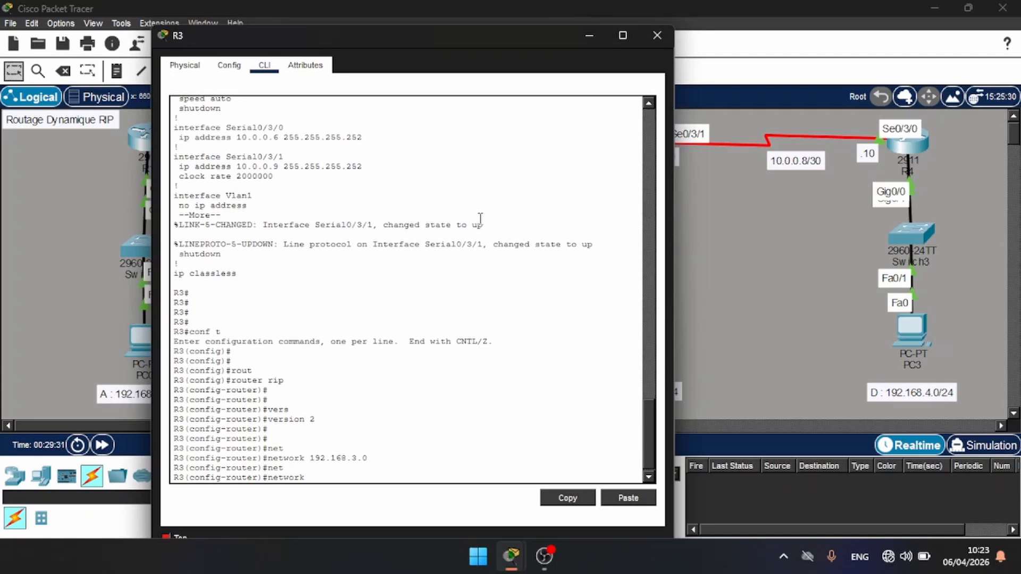
text(10.0.0.0)
key(Return)
key(Return)
key(Return)
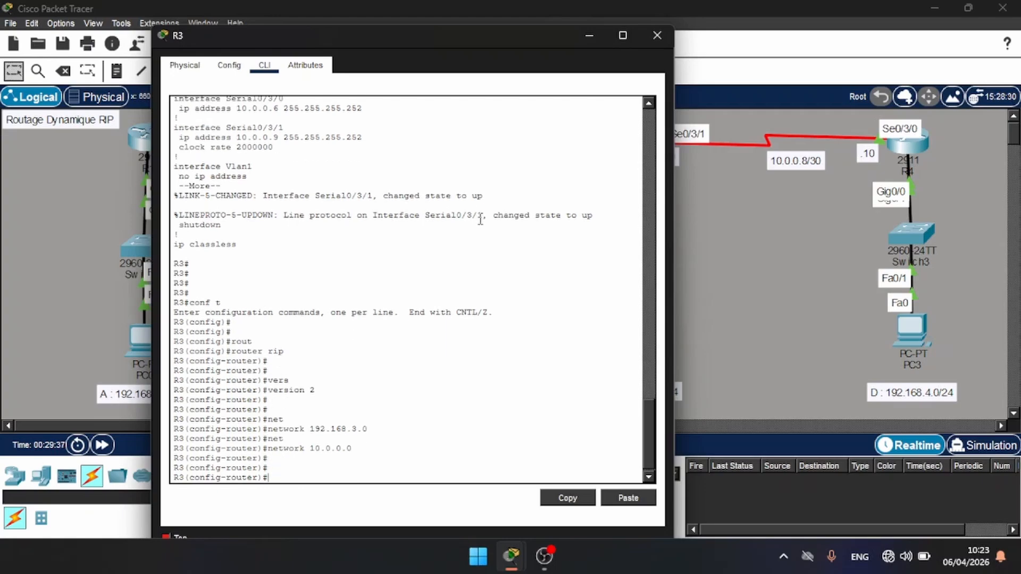
- Save R3's configuration from router configuration mode with "do wr" and close the R3 window
text(do wr)
key(Return)
key(Return)
key(Return)
key(Return)
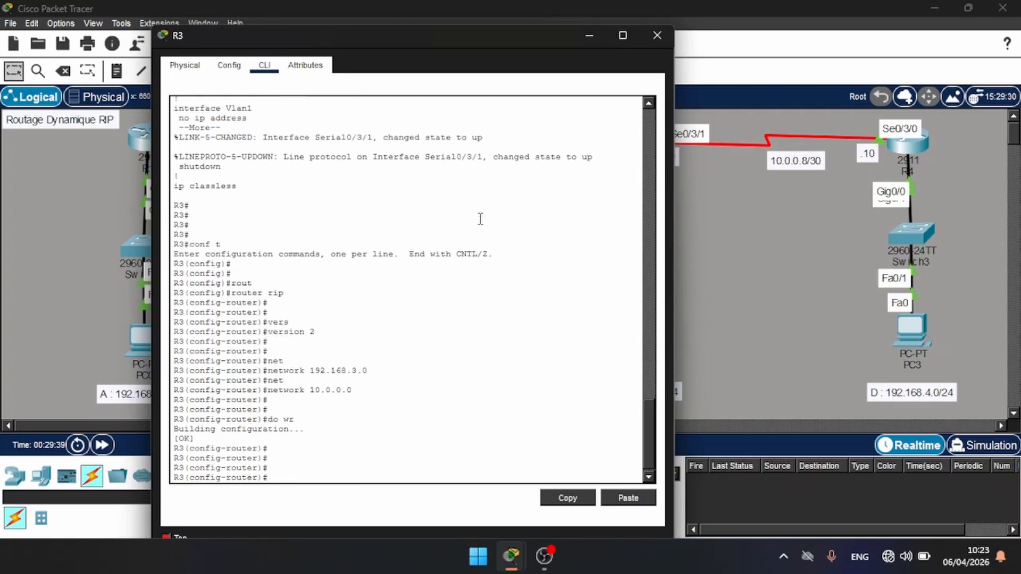
click(656, 33)
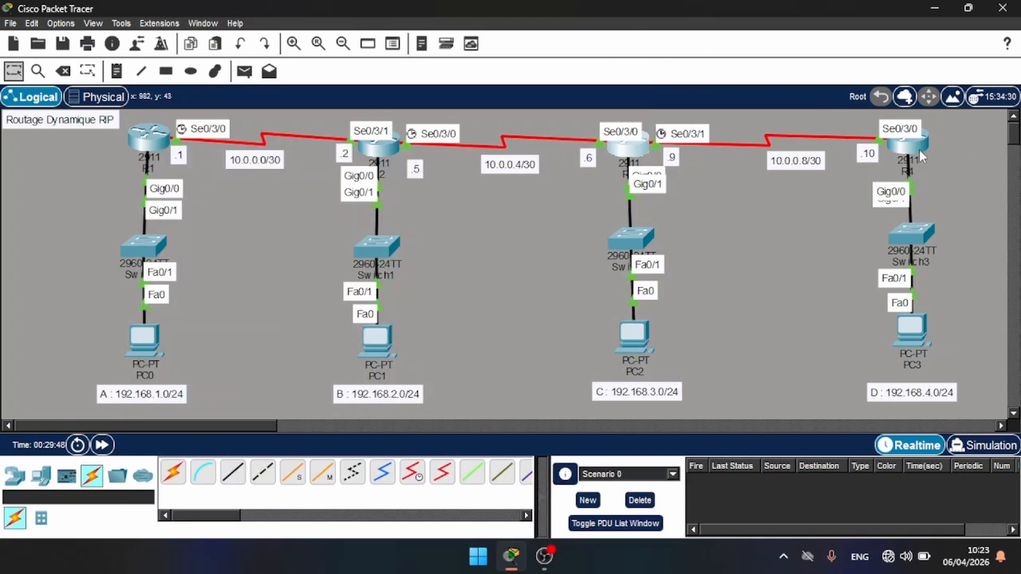
- Open R4's command line and leave interface configuration mode with "ex" to return to global configuration mode
click(917, 143)
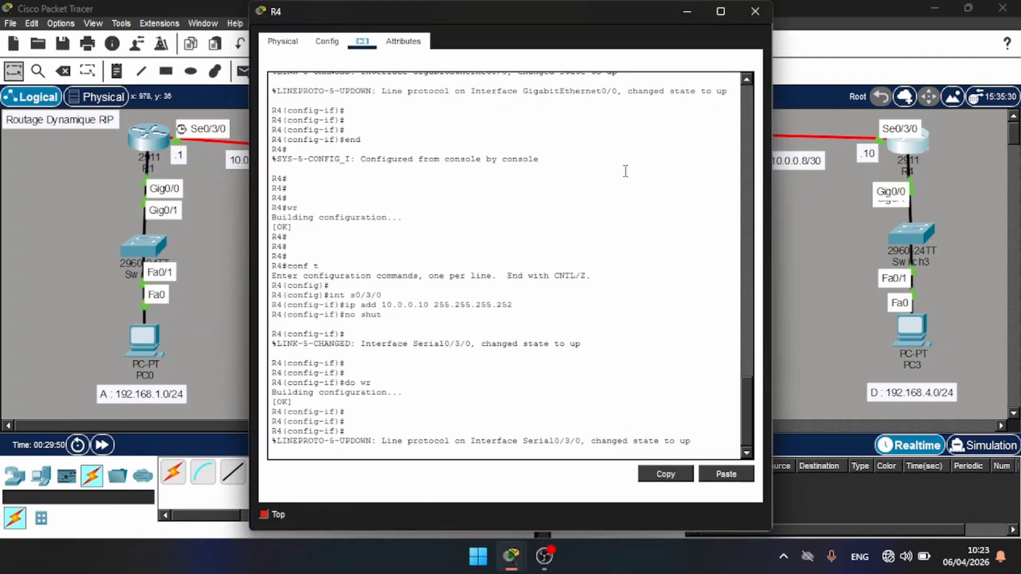
key(Return)
key(Return)
text(ex)
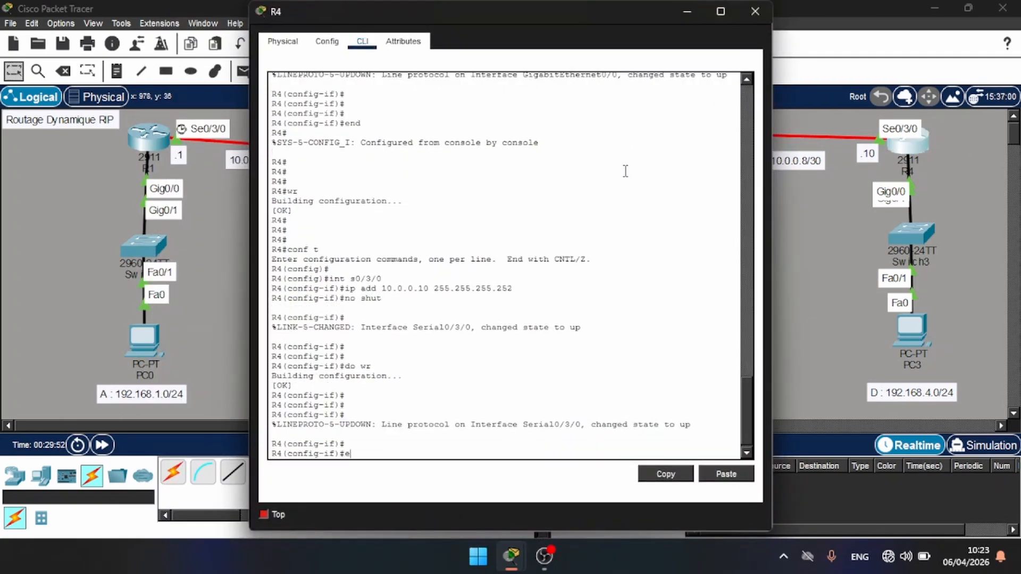
key(Return)
key(Return)
key(Return)
- Start the RIP routing process on R4 with "router rip"
text(rou)
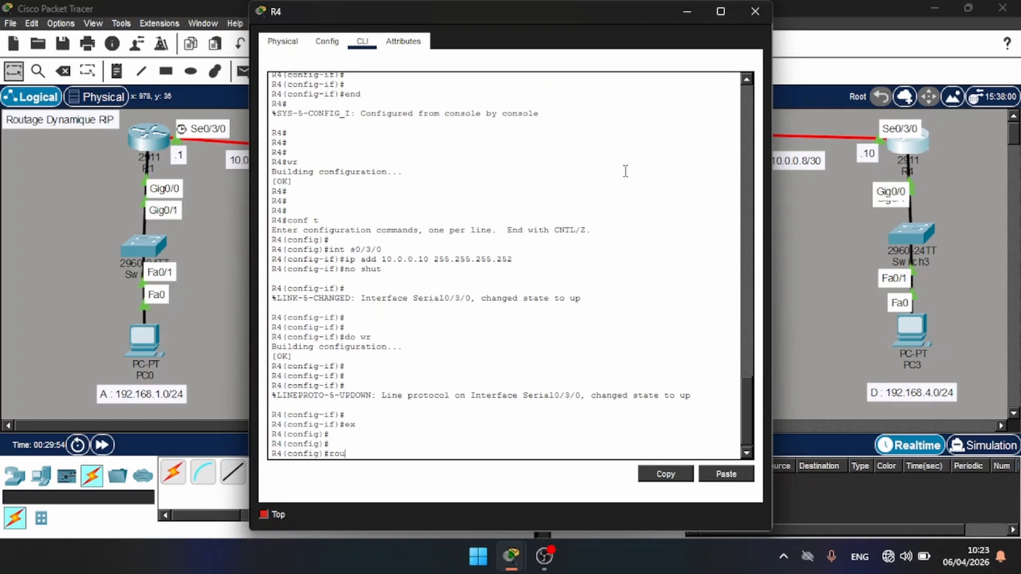
key(Tab)
text(rip)
key(Return)
key(Return)
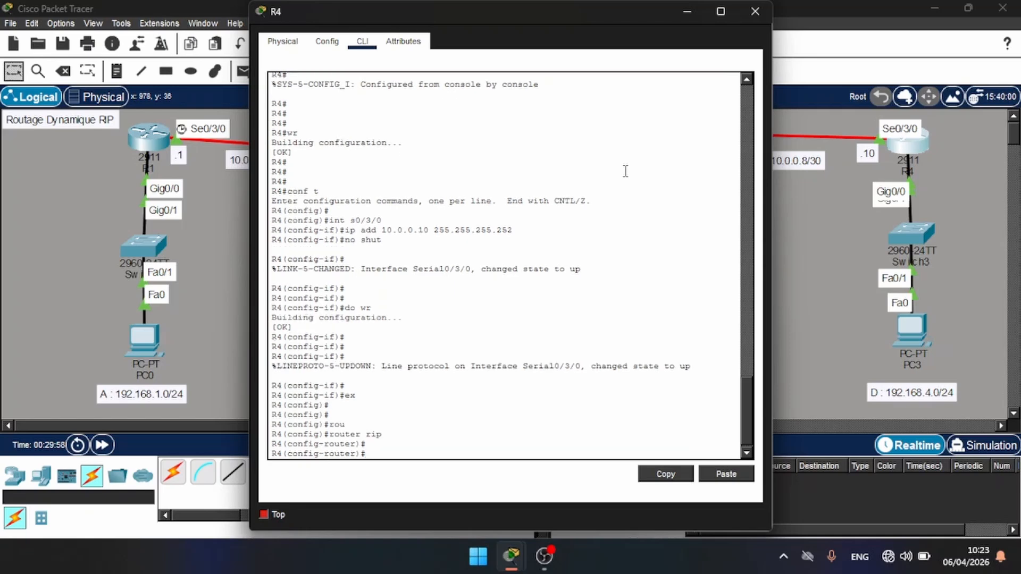
- Set R4's RIP process to version 2 with "version 2"
text(ver)
key(Tab)
text(2)
key(Return)
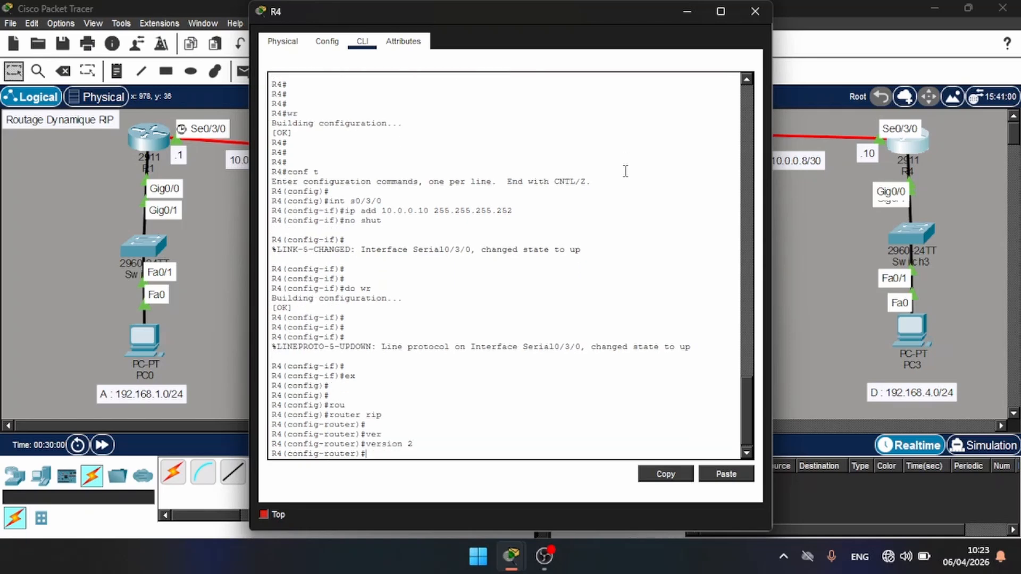
key(Return)
- Add the LAN network 192.168.4.0 to R4's RIP configuration
text(net)
key(Tab)
text(192.168)
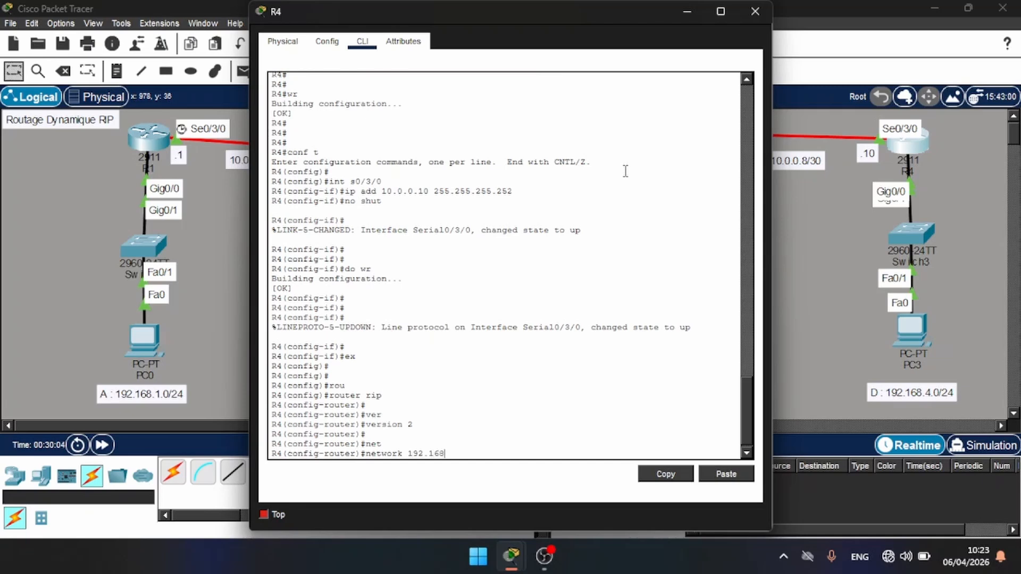
text(.4.0)
key(Return)
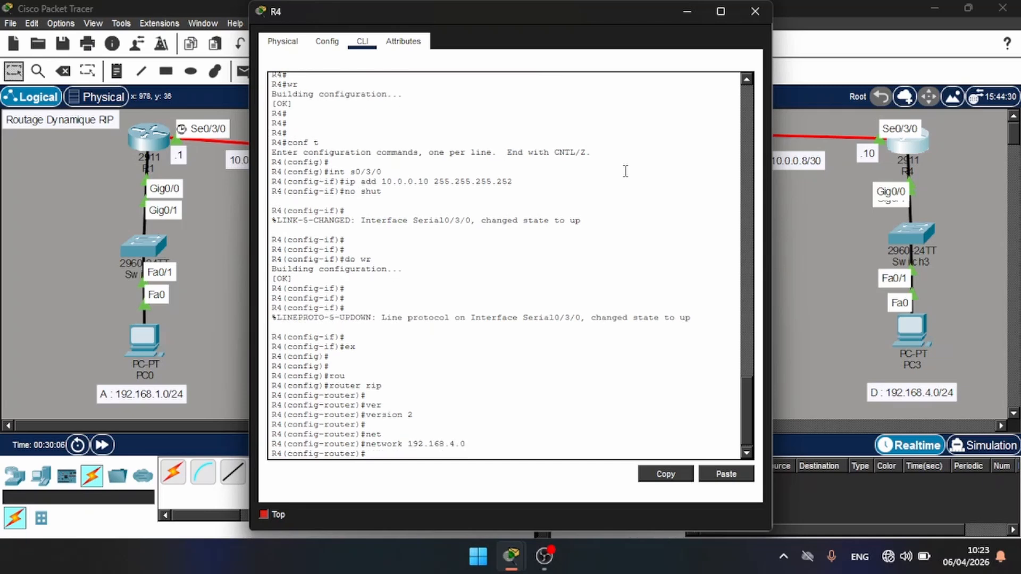
- Add network 10.0.0.0 to R4's RIP configuration
text(net)
key(Tab)
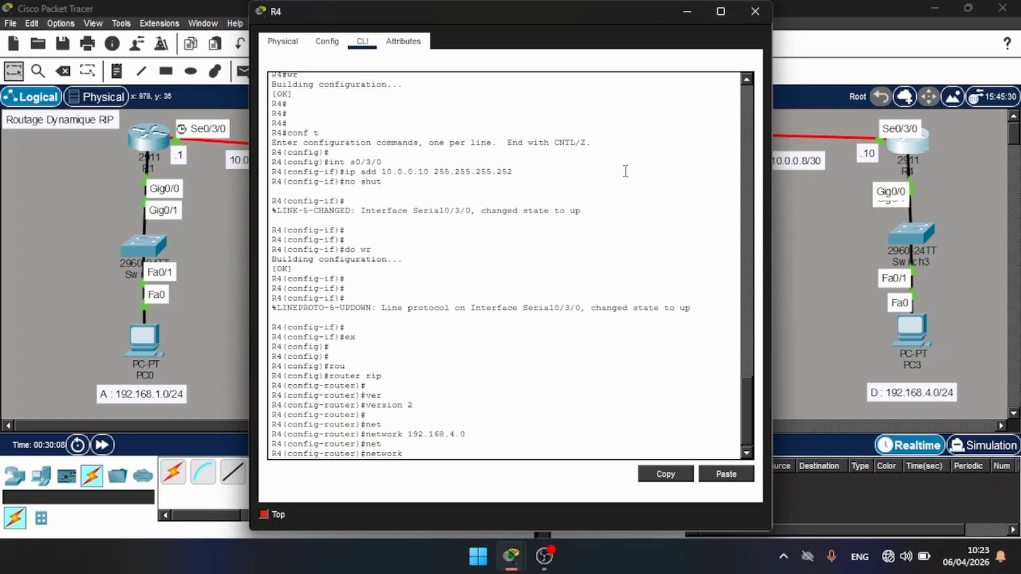
text(10.0.0.0)
key(Return)
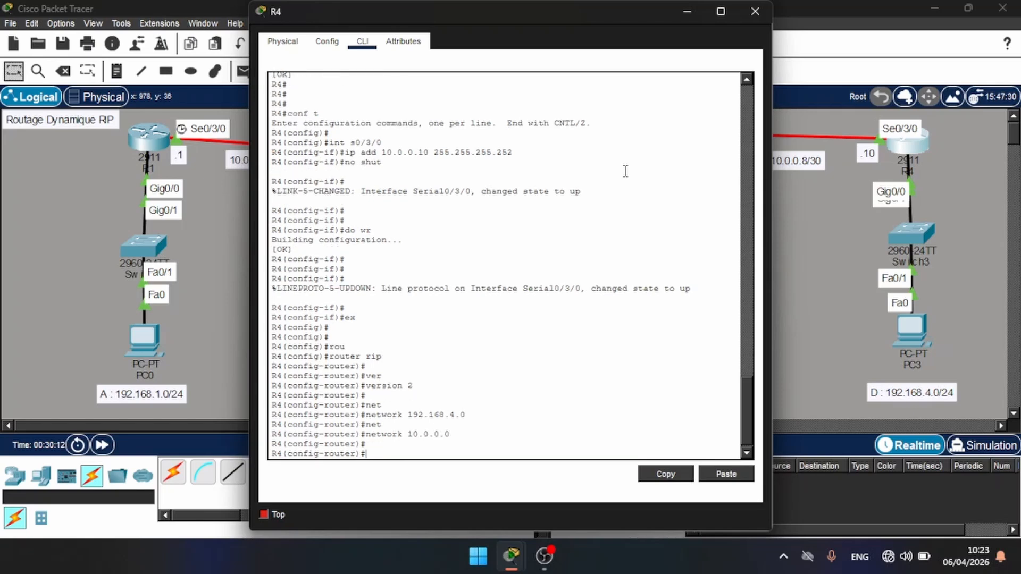
- Save R4's configuration from router configuration mode with "do wr" and close the R4 window
text(do wr)
key(Return)
key(Return)
key(Return)
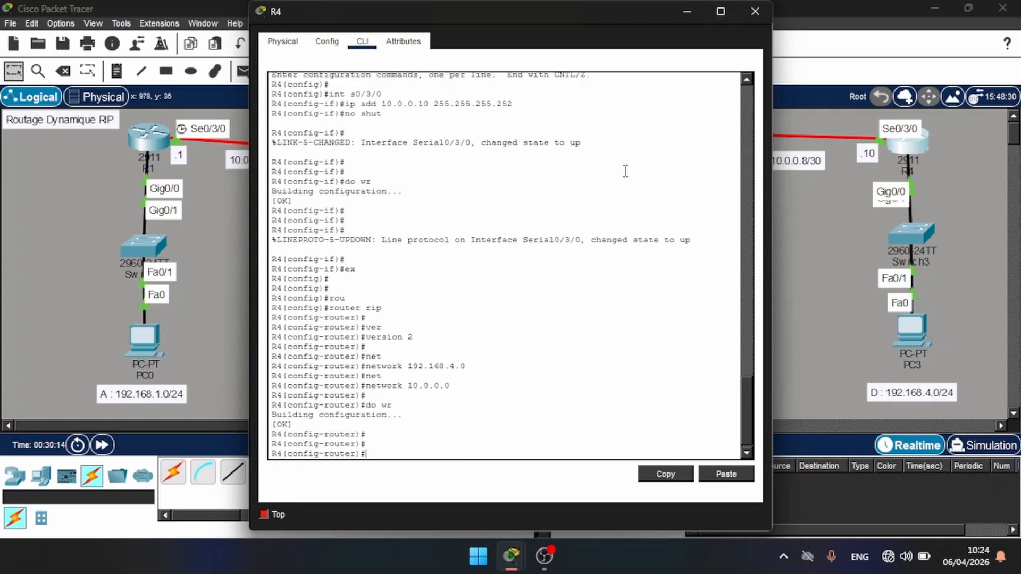
click(755, 12)
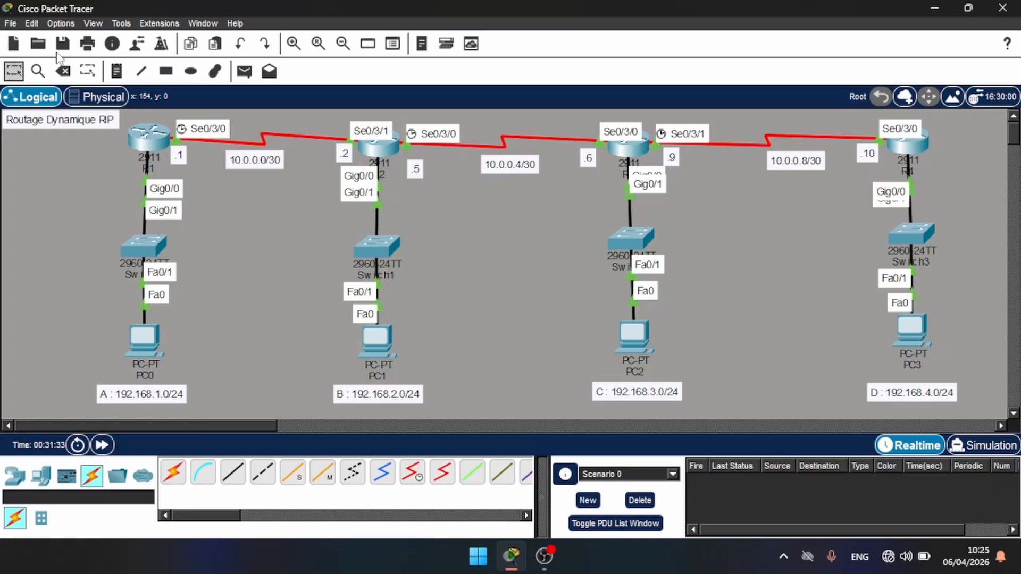
- Open PC0's Command Prompt and test connectivity to LAN B with "ping 192.168.2.1"
click(143, 345)
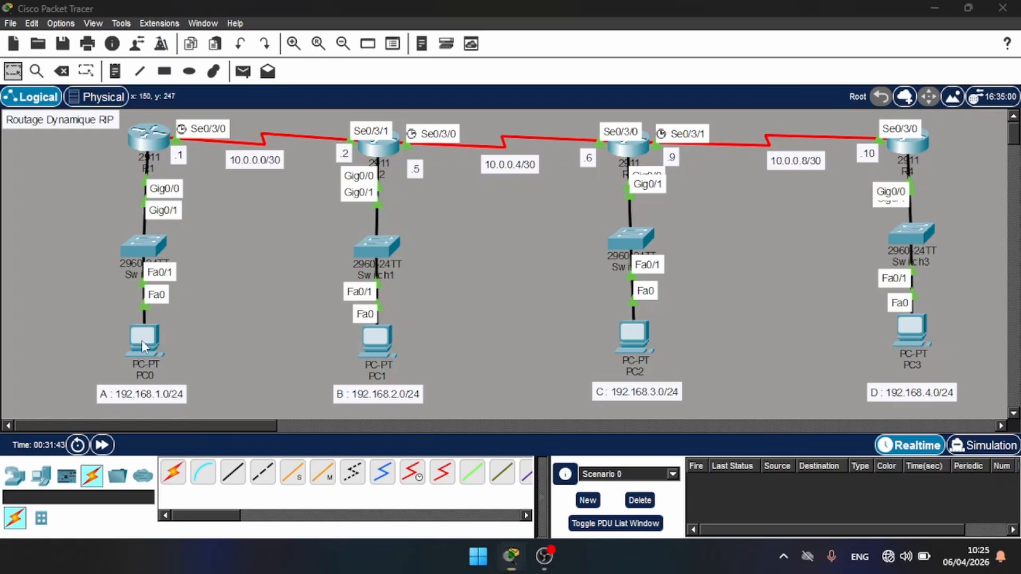
click(587, 118)
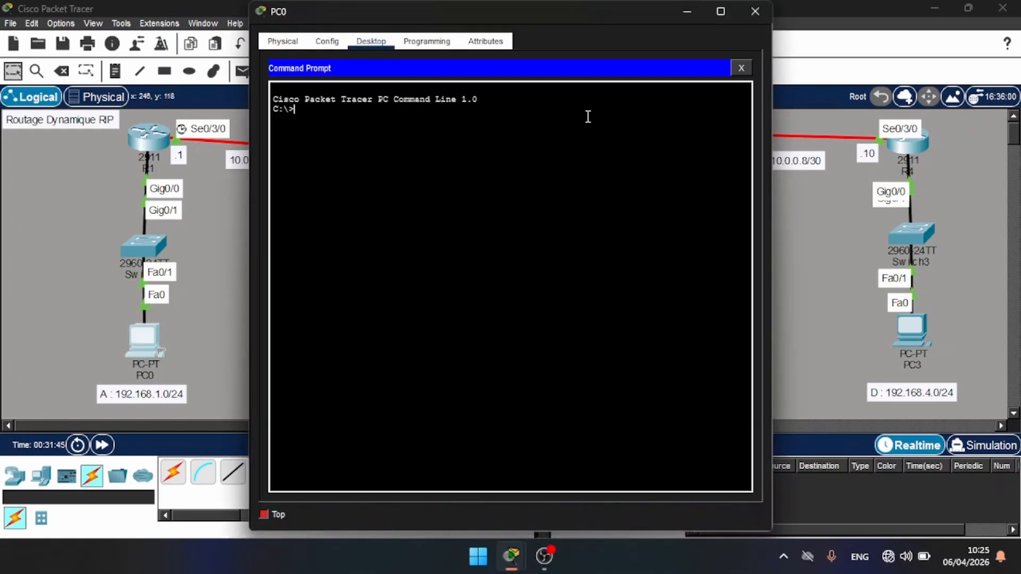
text(ping 192.168.2.1)
key(Return)
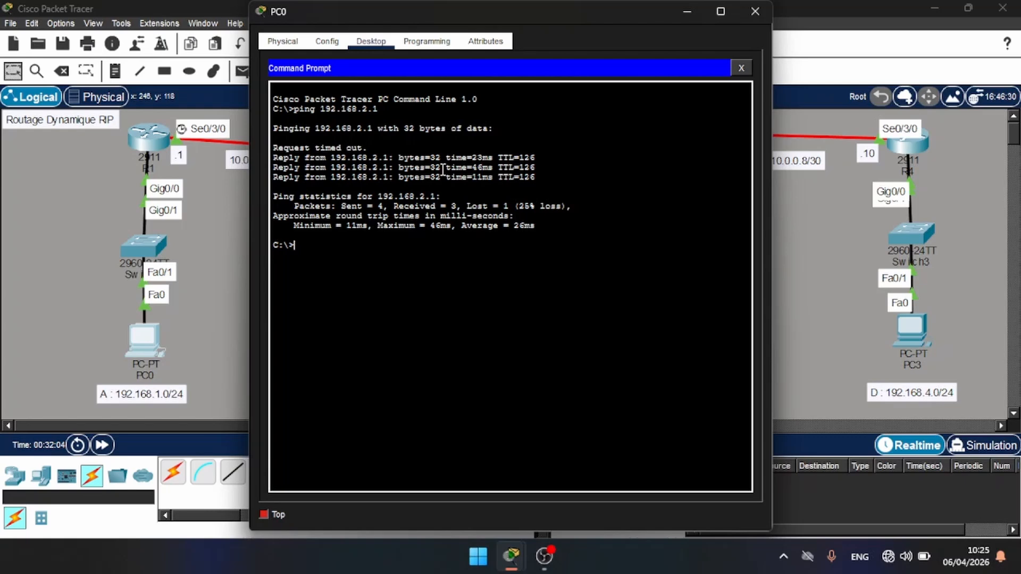
- Test connectivity from PC0 to LAN C with "ping 192.168.3.1"
key(Up)
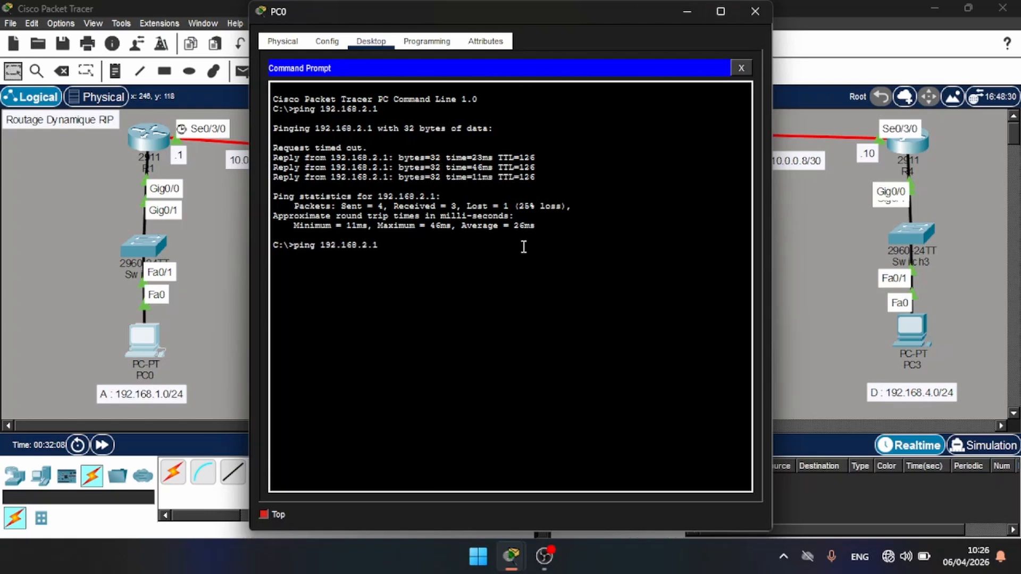
key(Left)
key(Left)
key(BackSpace)
text(3)
key(Return)
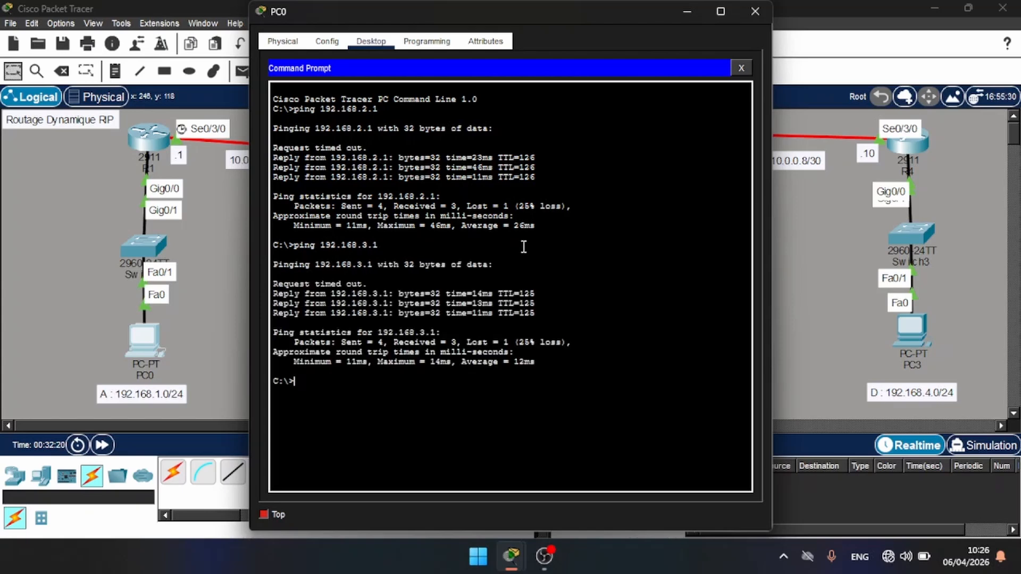
- Test connectivity from PC0 to LAN D with "ping 192.168.4.1" and close the PC0 window
key(Up)
key(BackSpace)
key(BackSpace)
key(BackSpace)
text(4.1)
key(Return)
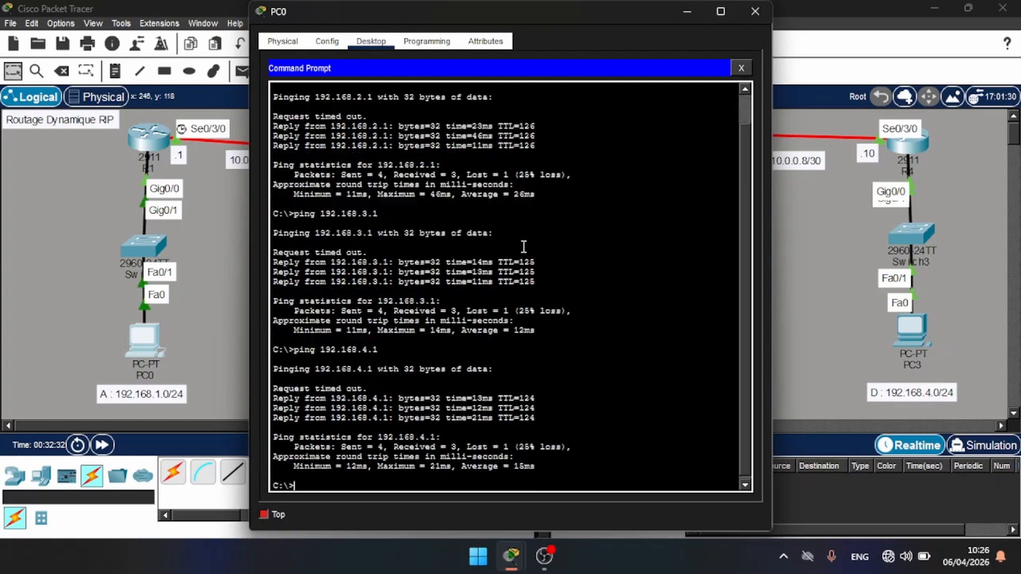
click(761, 11)
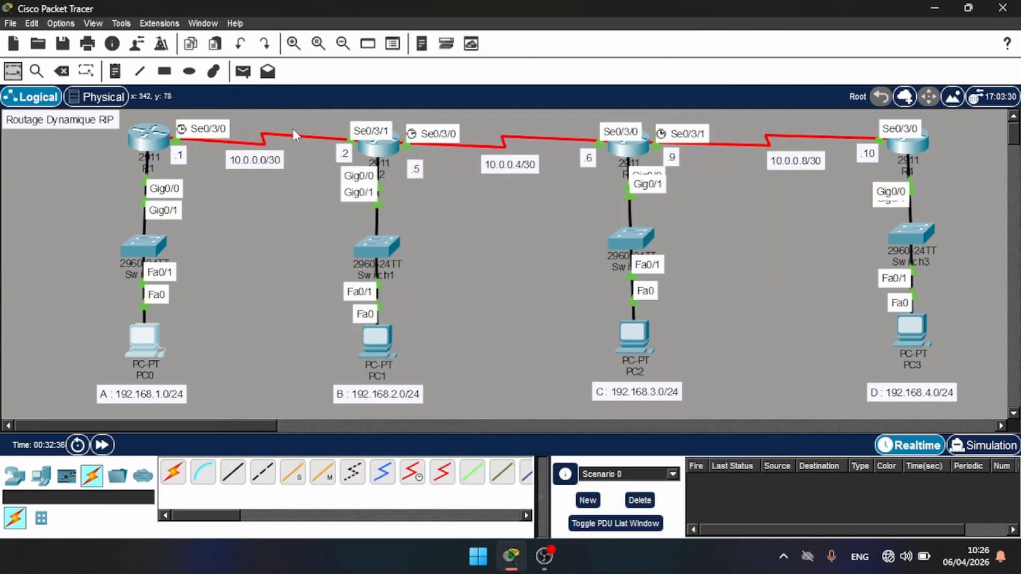
- Switch to Simulation mode and add a simple PDU from PC0 to PC3
click(243, 71)
key(shift+s)
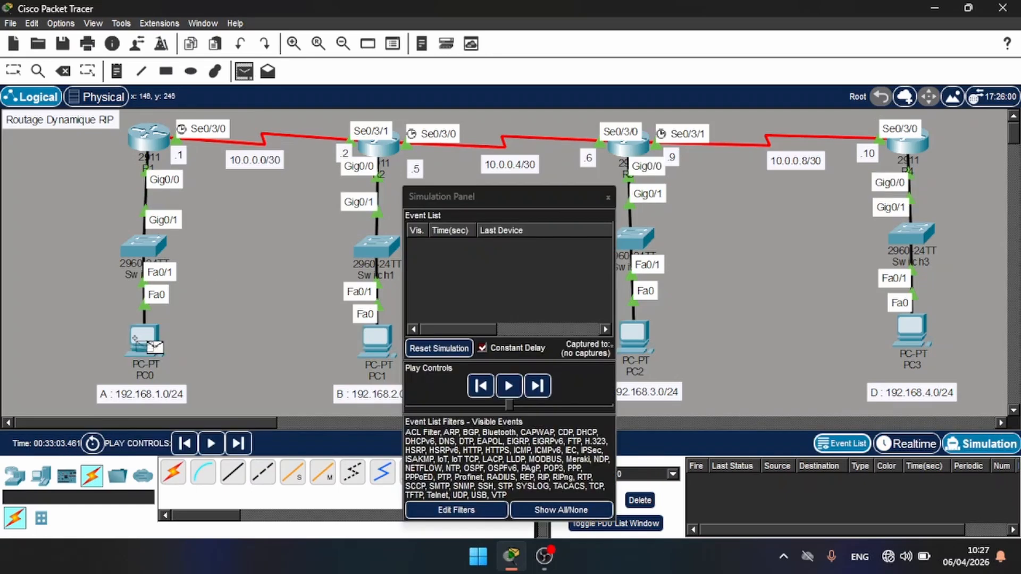
click(144, 341)
click(910, 330)
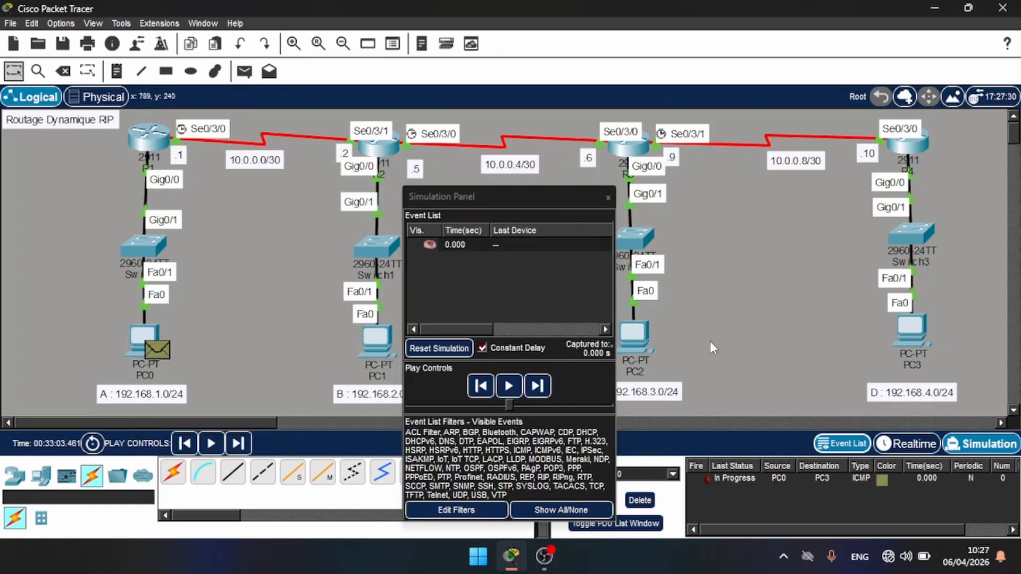
- Play the simulation of the PDU from PC0 to PC3 and back, pausing it once the reply reaches PC0
click(509, 387)
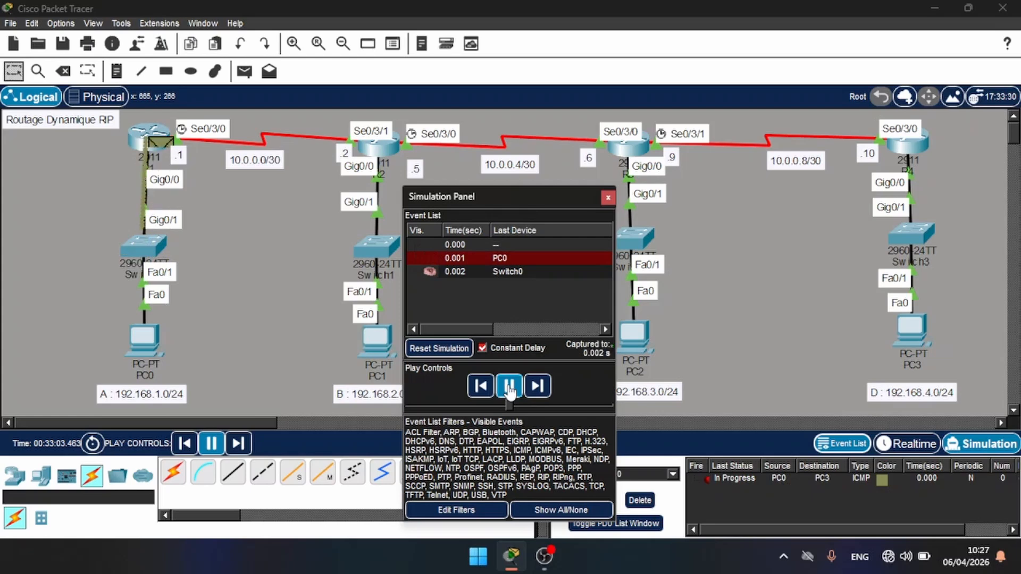
drag(509, 196, 527, 203)
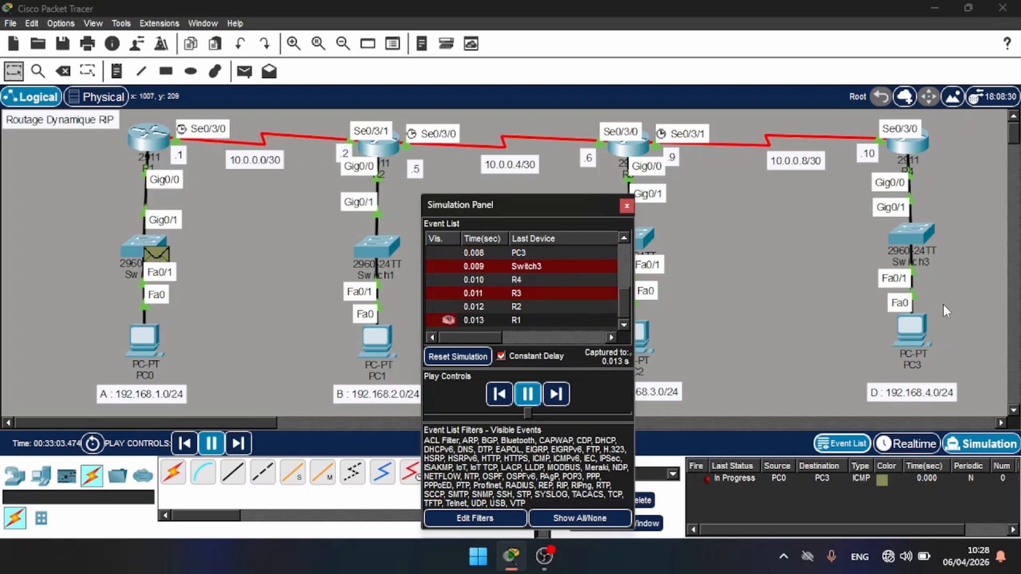
click(534, 387)
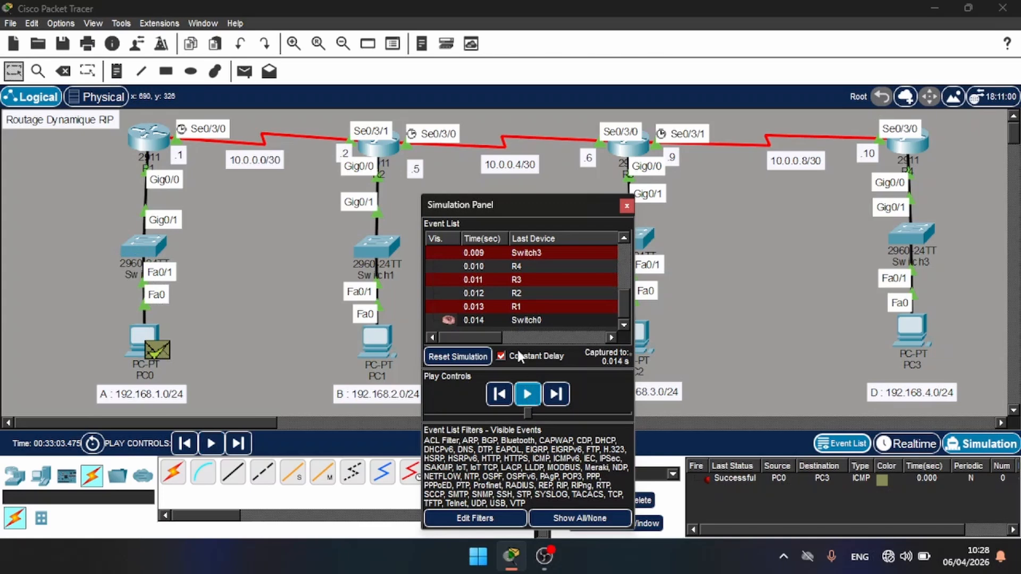